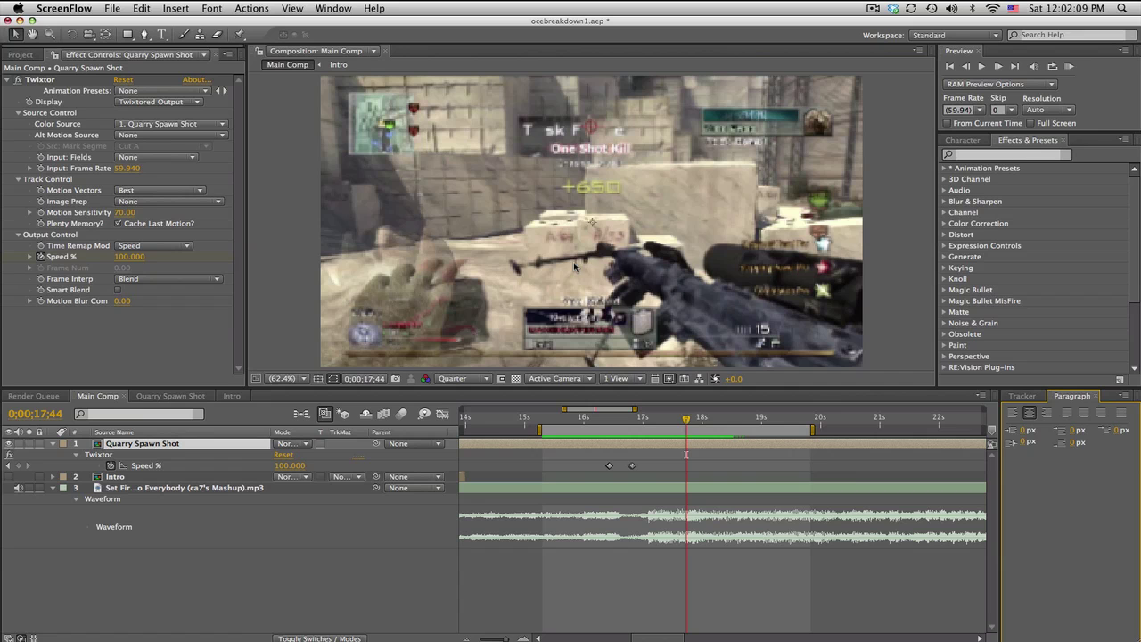
Scrub the slow-motion shot, collapse Quarry Spawn Shot, and zoom out to the full Main Comp duration.
left_click(615, 421)
left_click_drag(612, 422, 641, 425)
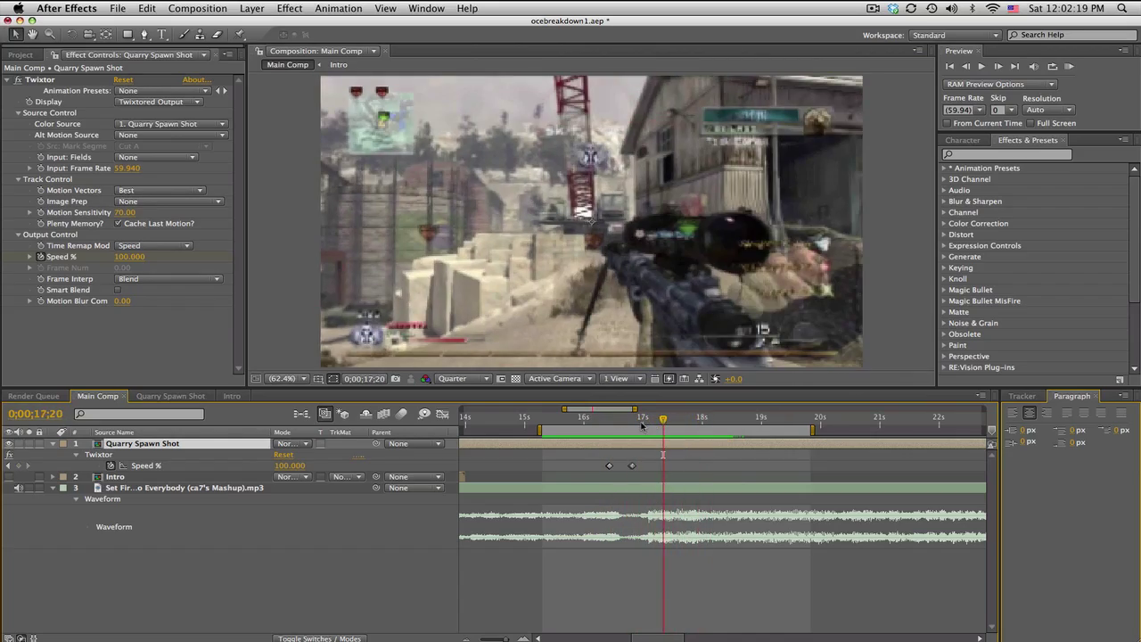
key("minus")
key("minus")
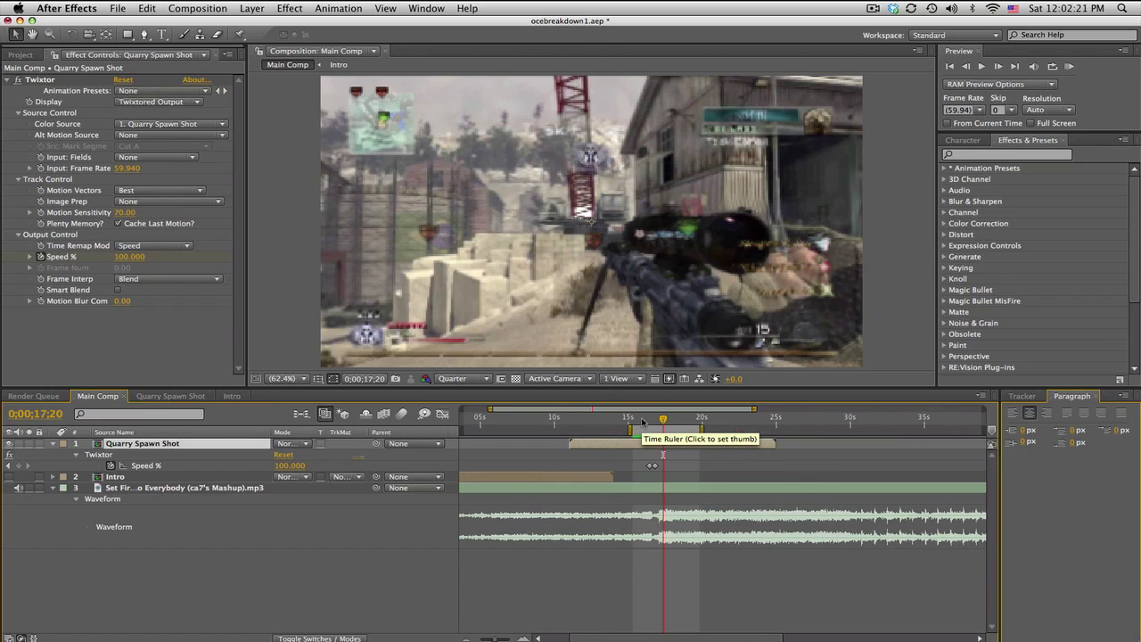
left_click(53, 444)
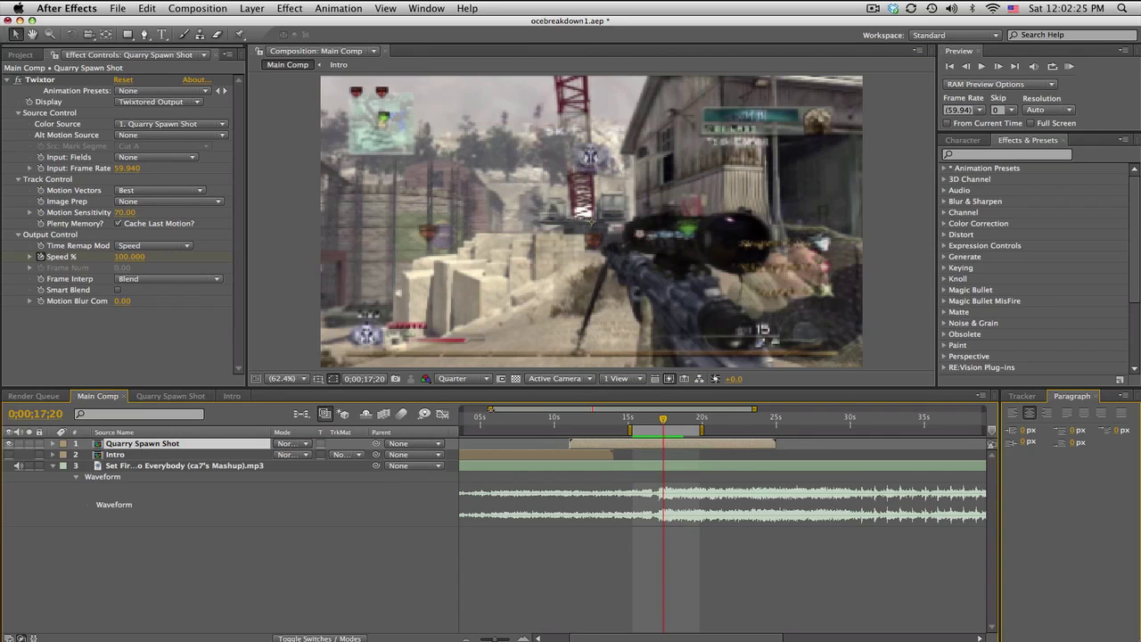
key("minus")
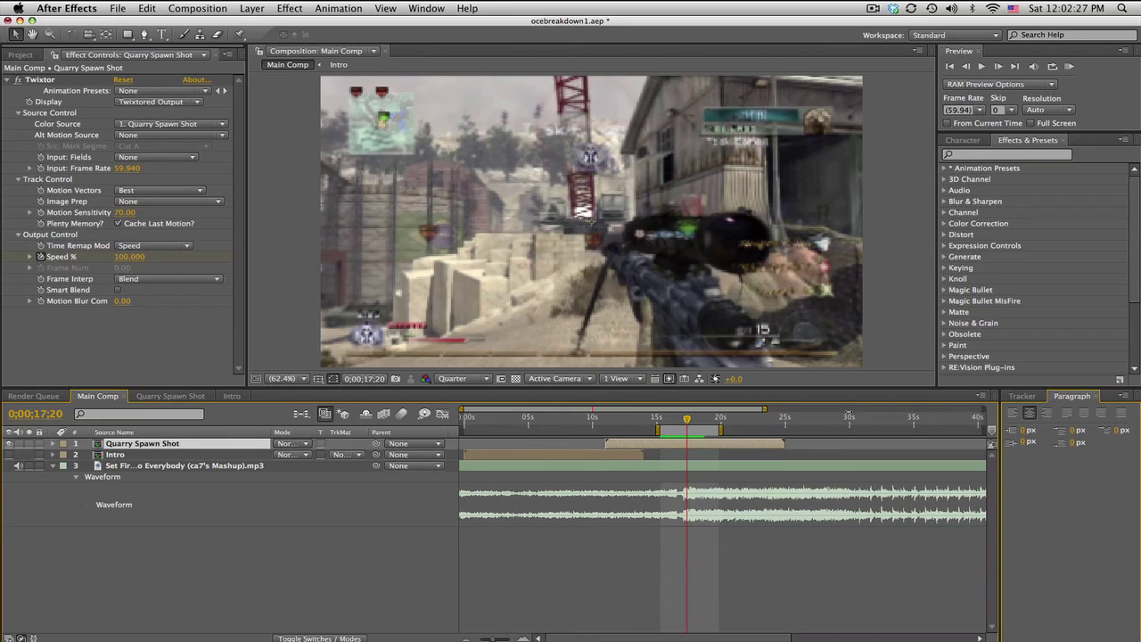
key("minus")
key("minus")
key("minus")
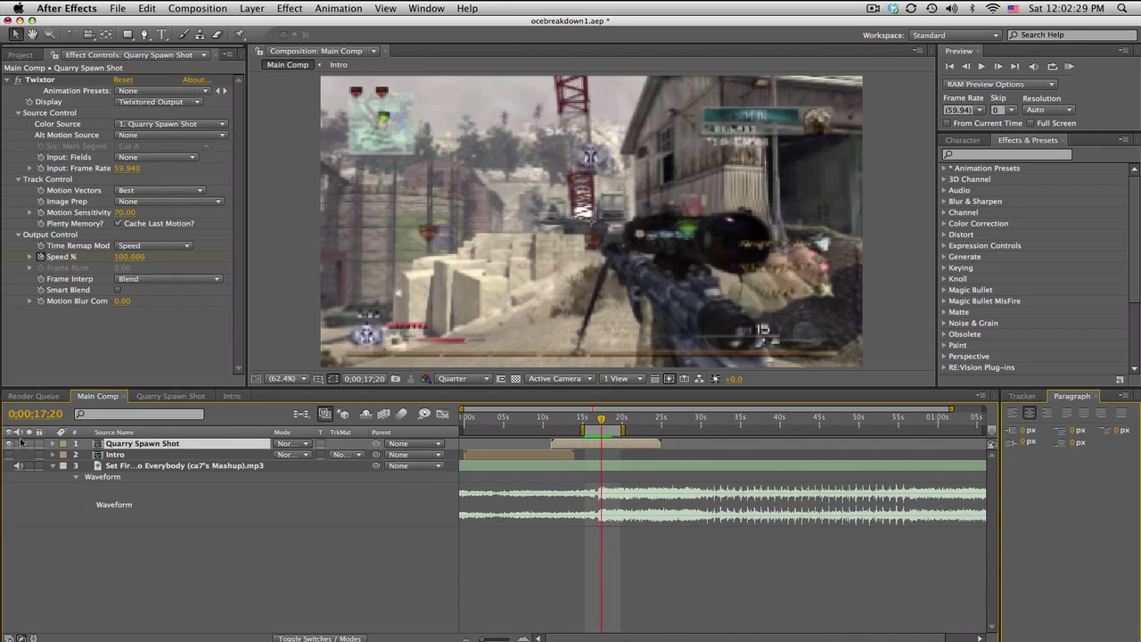
Toggle Quarry Spawn Shot's visibility and stretch the work area from 0 to about 44 seconds.
left_click(10, 444)
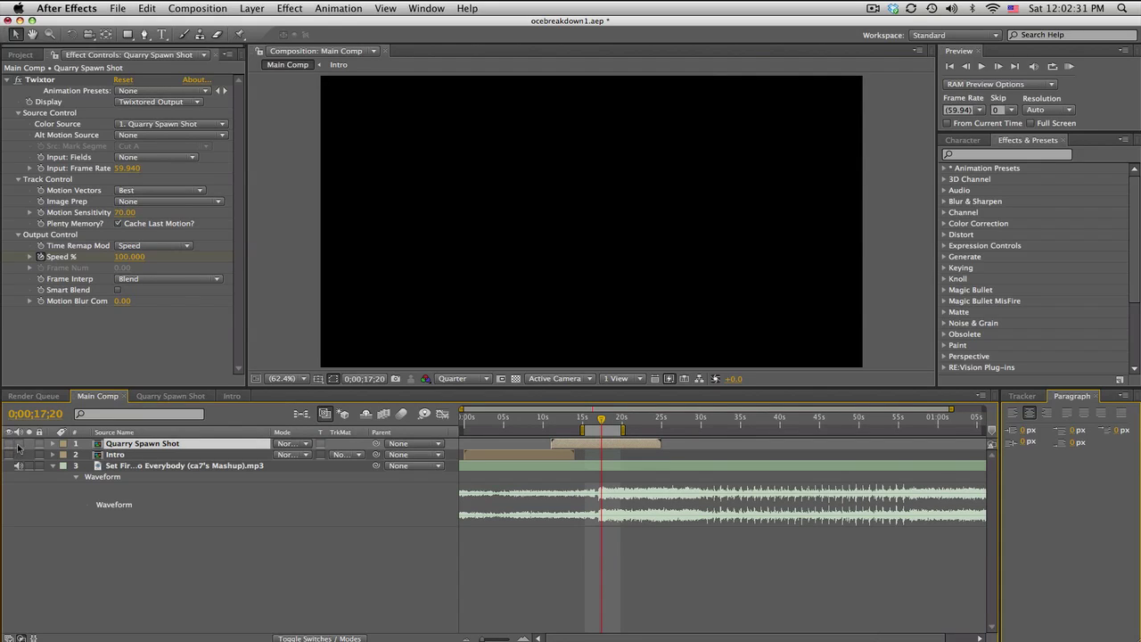
left_click(9, 444)
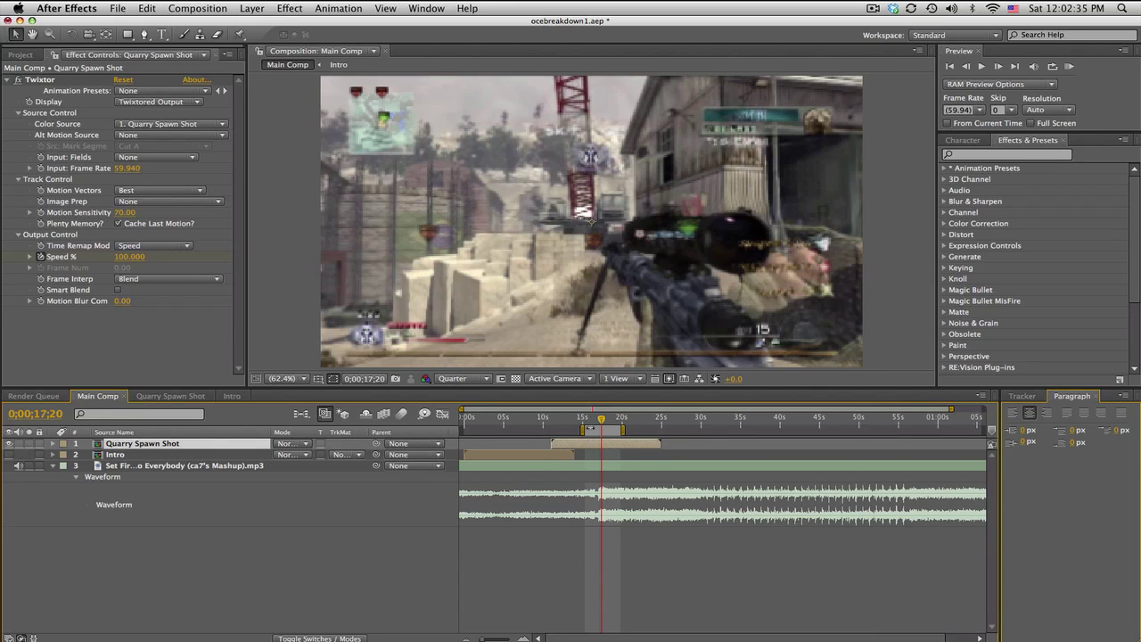
left_click_drag(583, 429, 461, 428)
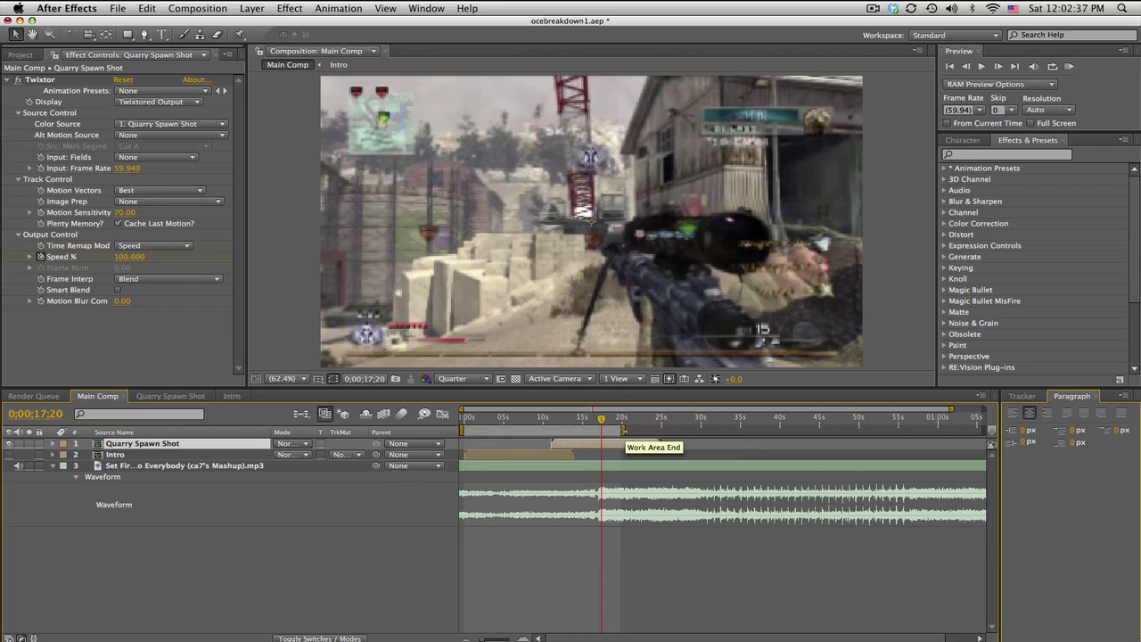
left_click_drag(622, 428, 809, 429)
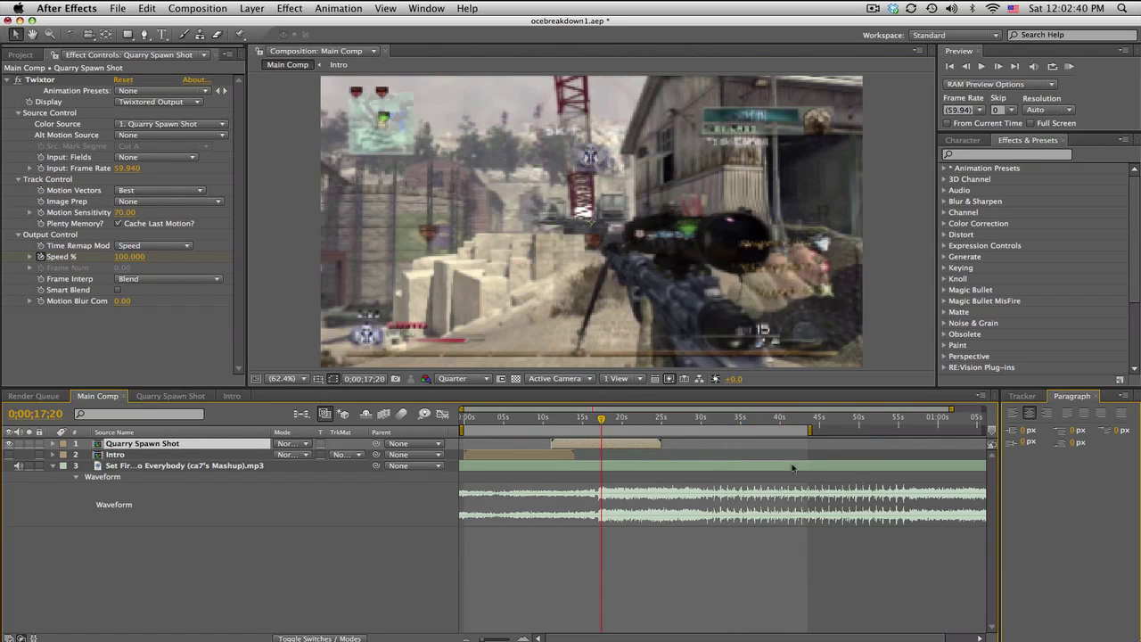
left_click(629, 419)
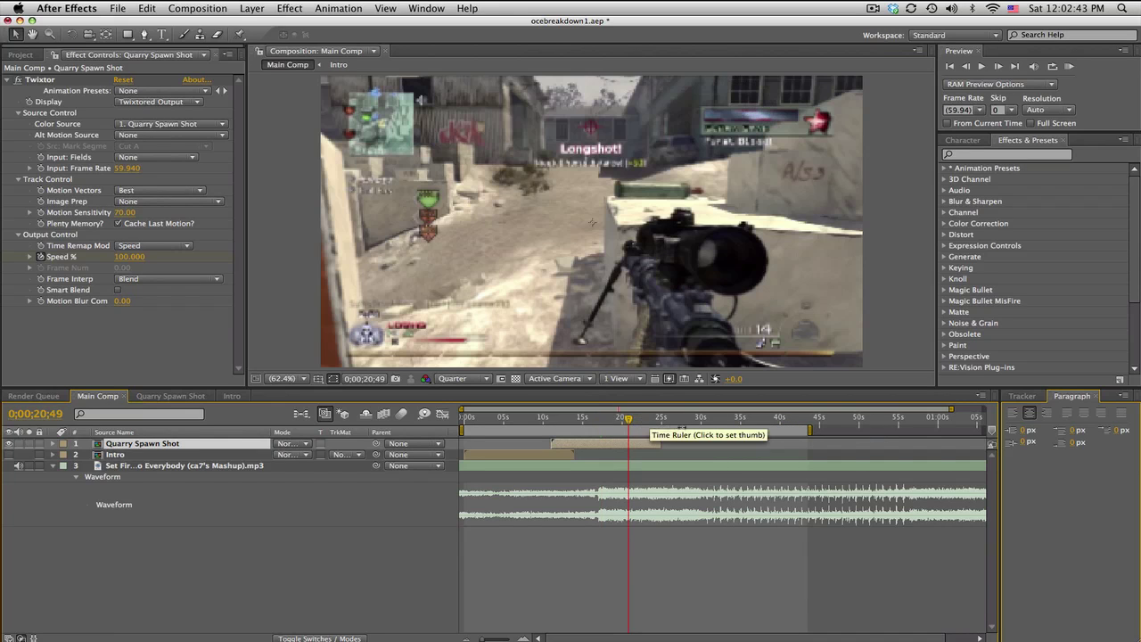
left_click(680, 466)
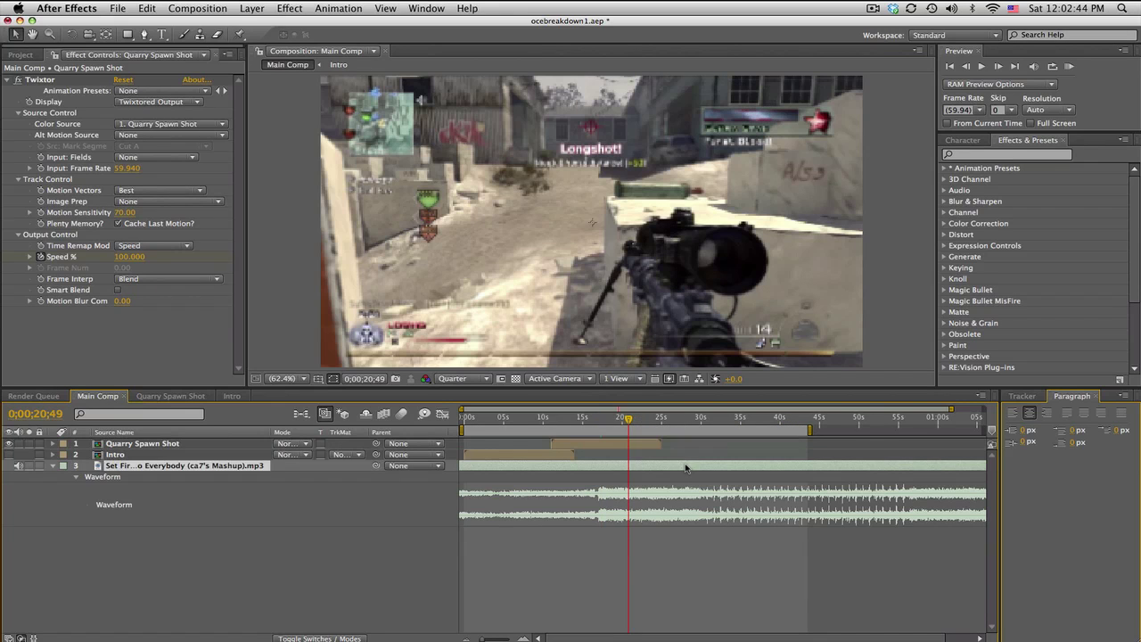
Convert the song's audio to keyframes and delete the Left and Right Channel effects.
right_click(629, 468)
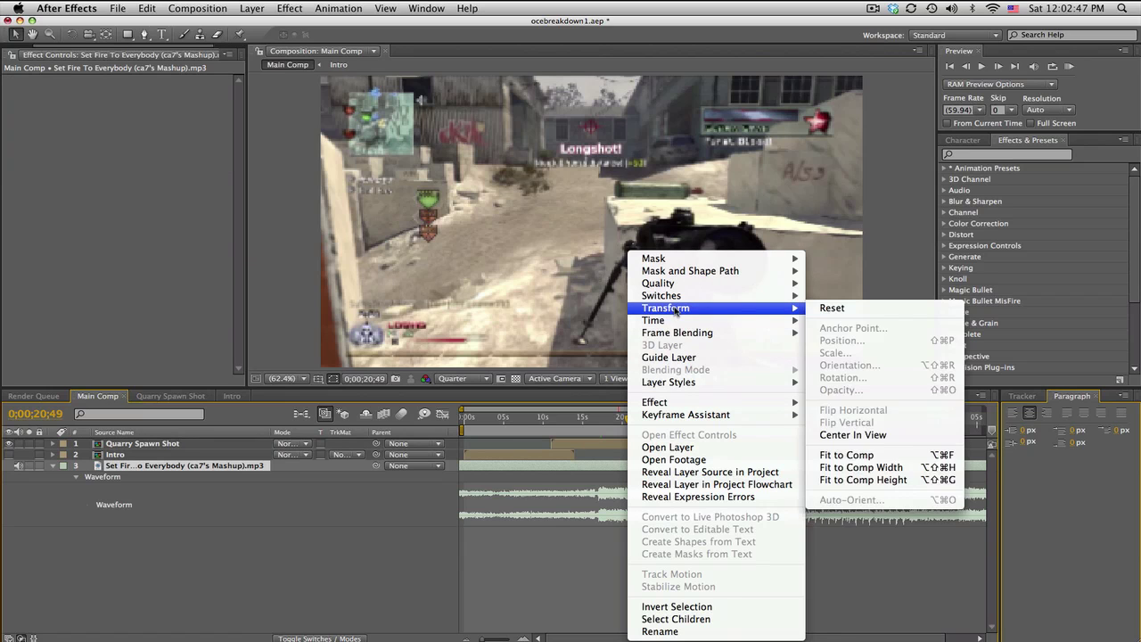
mouse_move(683, 423)
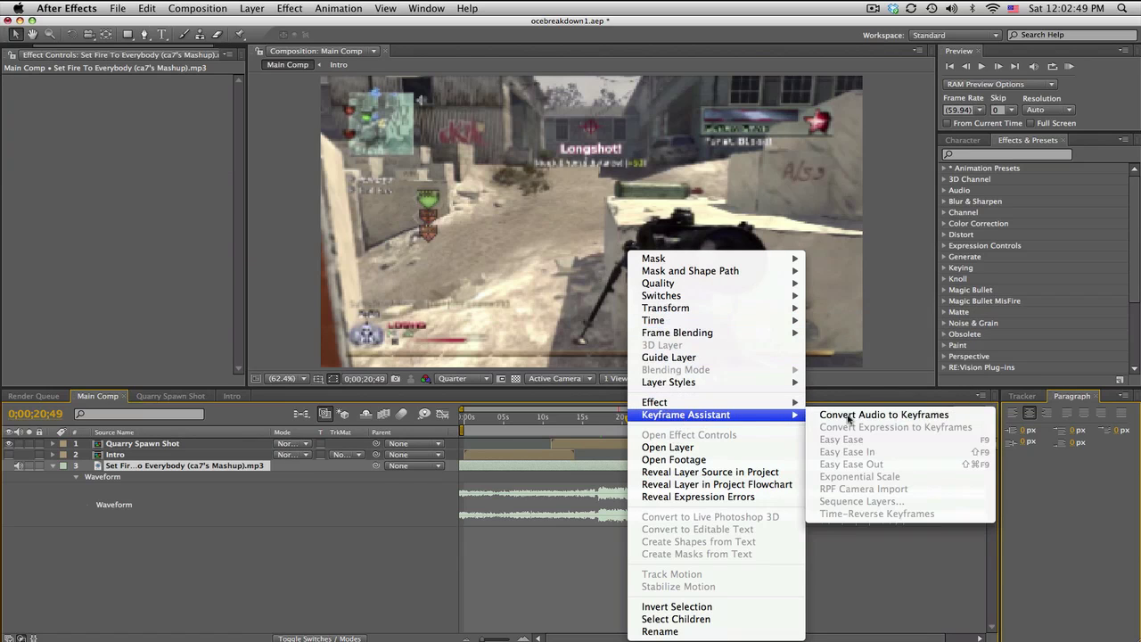
left_click(847, 416)
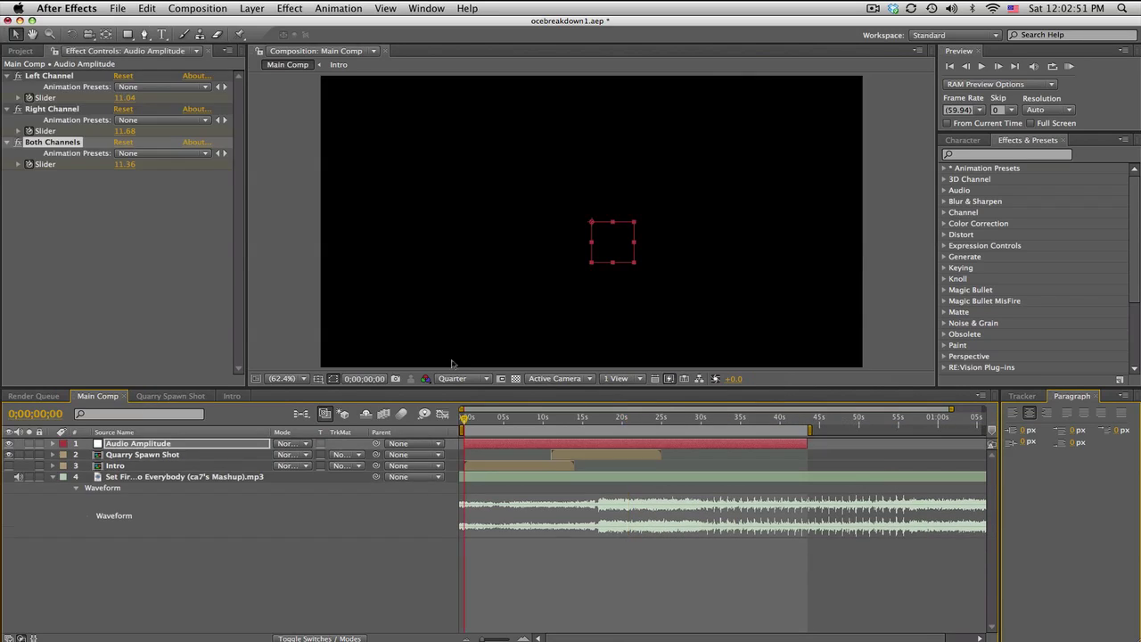
left_click(215, 443)
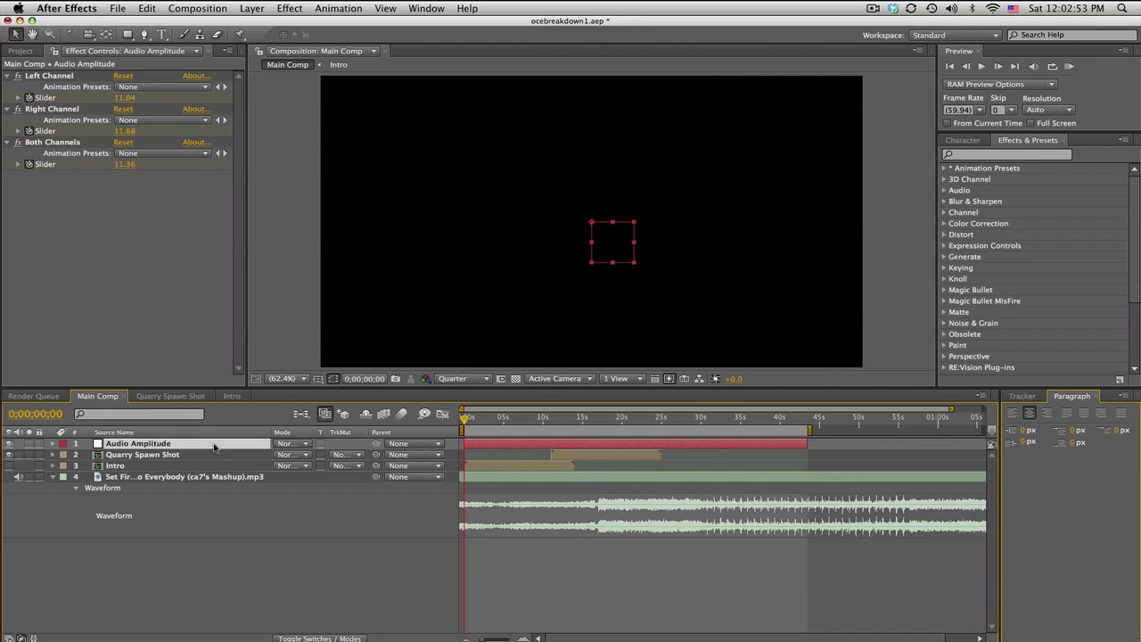
key("e")
left_click(125, 456)
key("Delete")
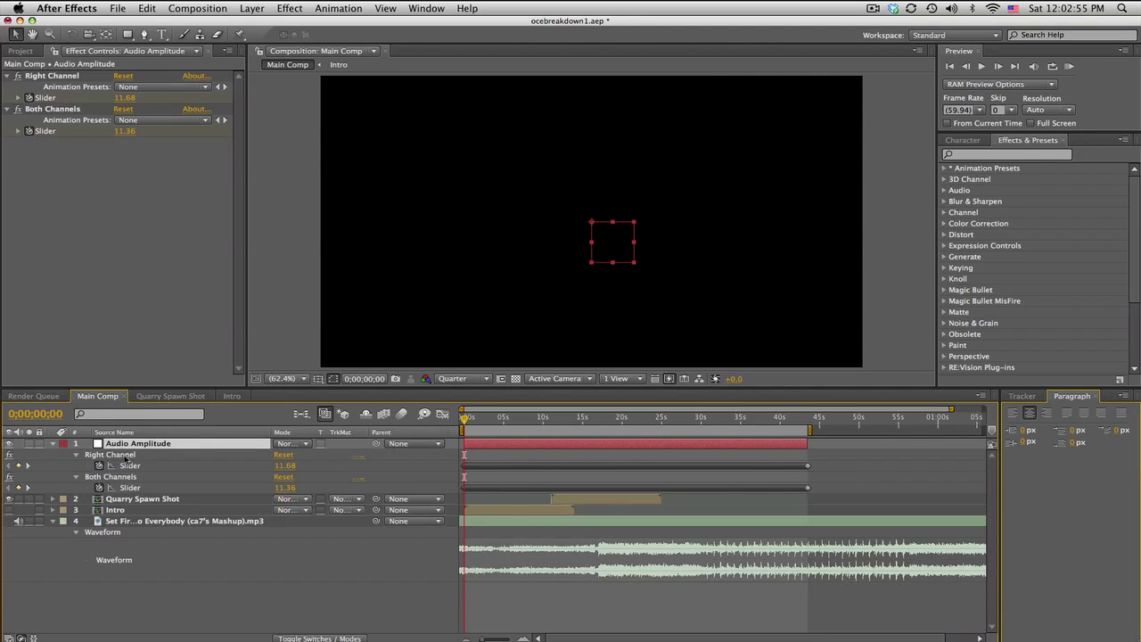
left_click(123, 455)
key("Delete")
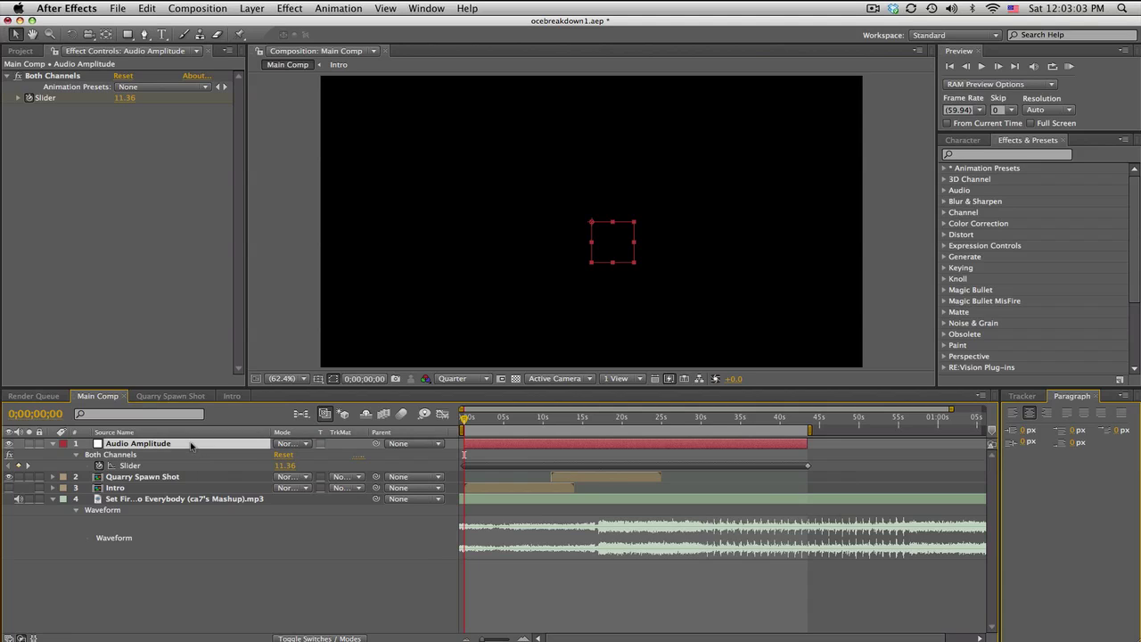
Rename the amplitude layer 'Data For Flashing', then duplicate it as 'Data For Twixtor'.
key("Return")
type("Data For Fl")
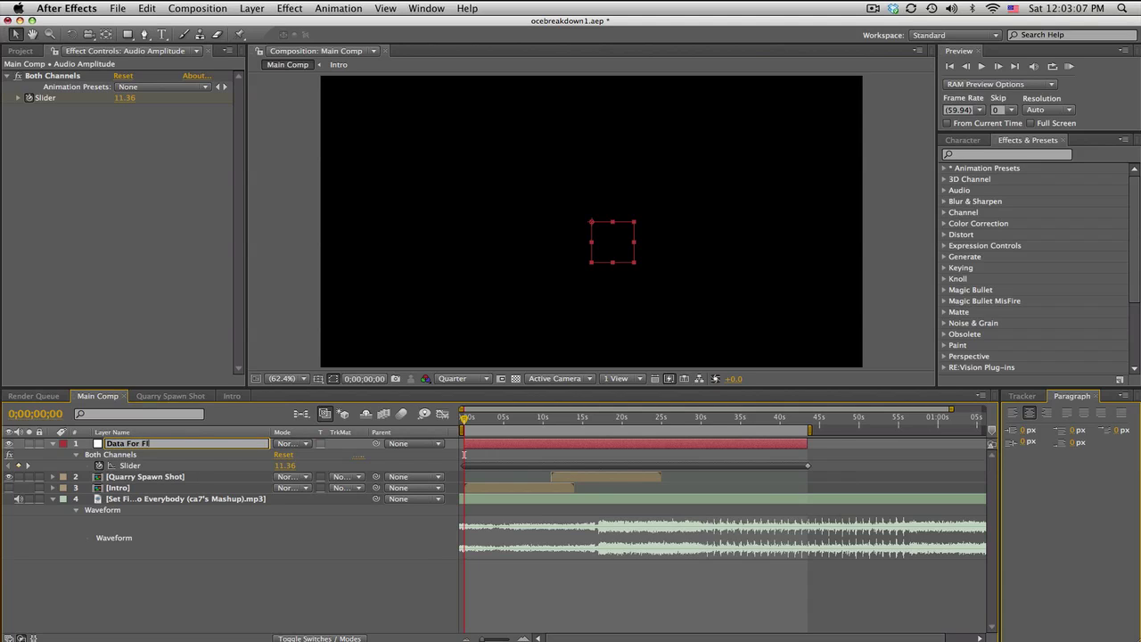
type("ashing")
key("Return")
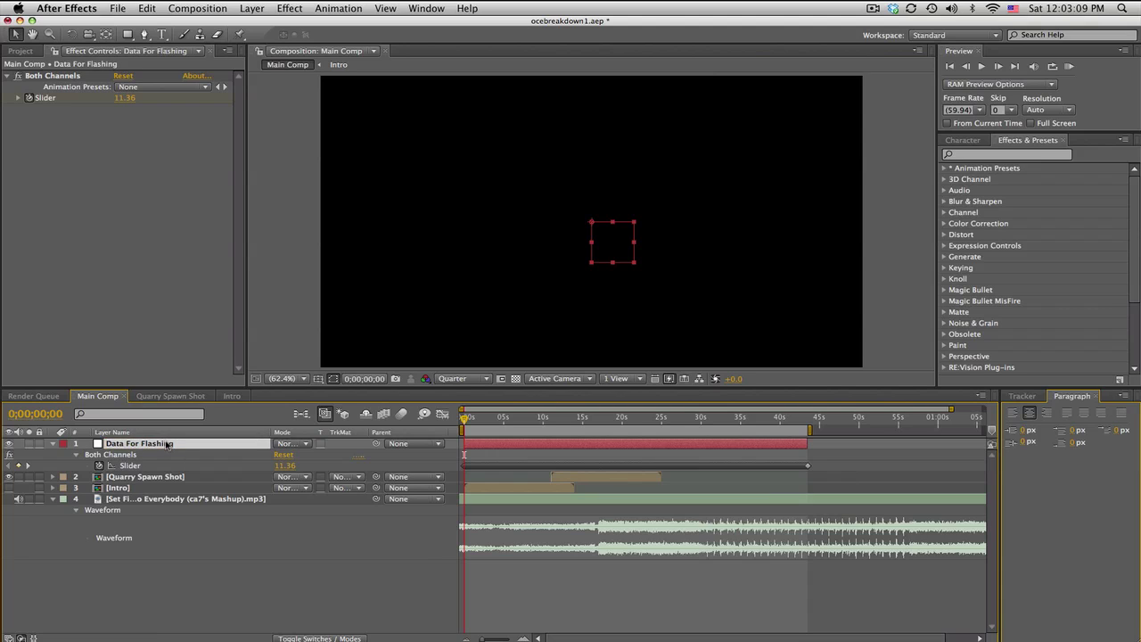
key("super+d")
key("Return")
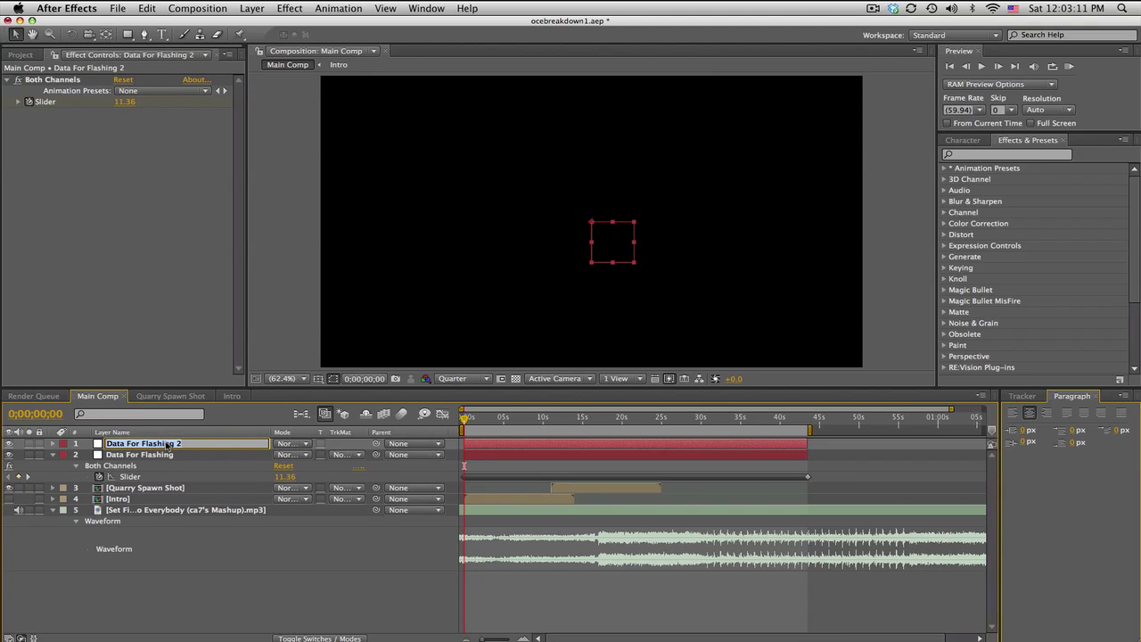
key("Right")
key("BackSpace")
key("BackSpace")
key("BackSpace")
key("BackSpace")
key("BackSpace")
type("Twixtor")
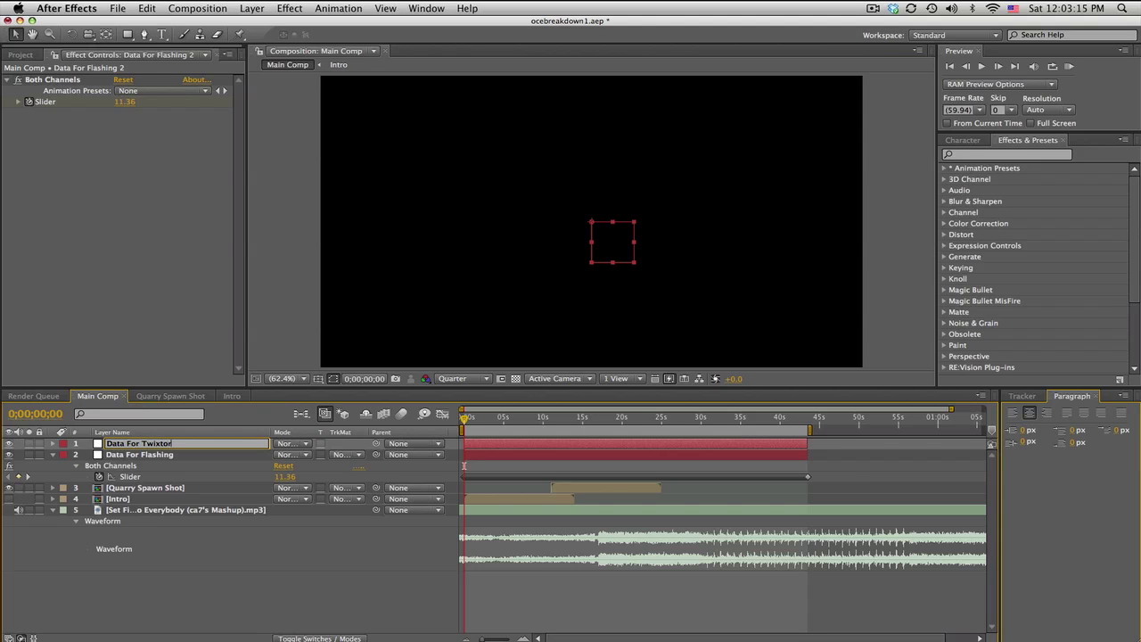
left_click(169, 455)
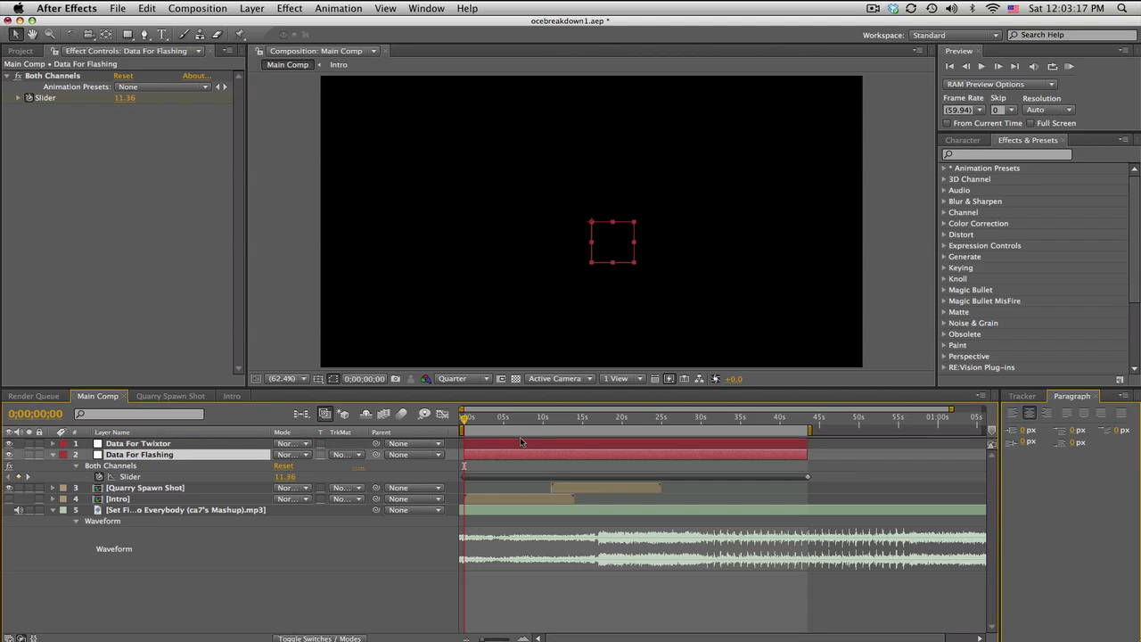
left_click(207, 480)
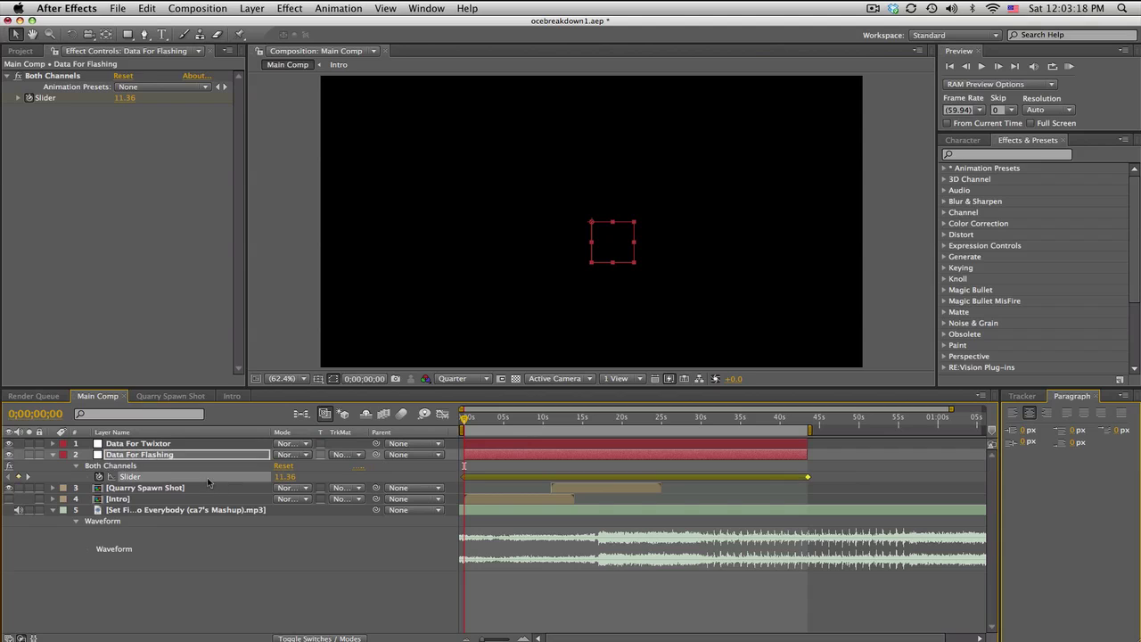
Check the Slider graph around 13 seconds, then delete the Data For Twixtor layer.
left_click(442, 414)
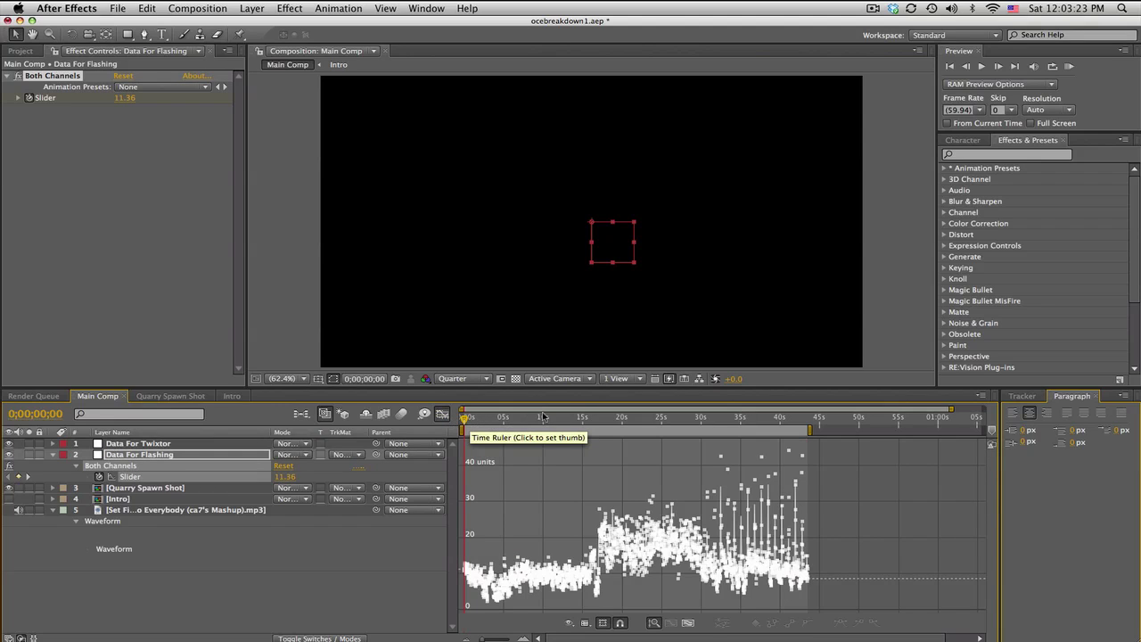
left_click_drag(543, 416, 568, 416)
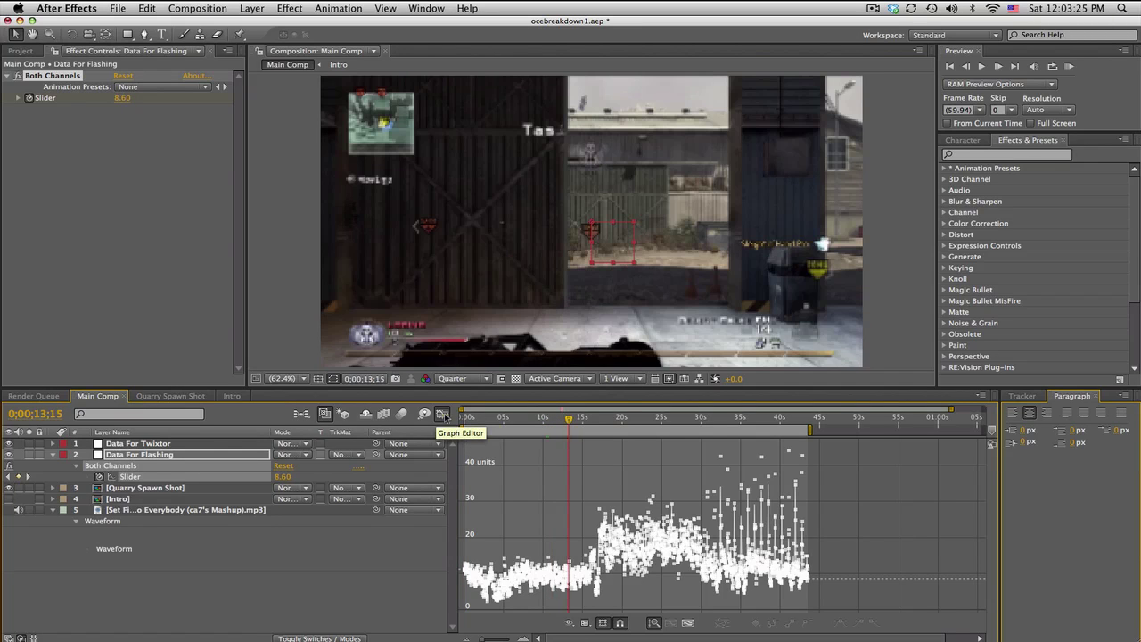
left_click(442, 416)
left_click(205, 443)
key("Delete")
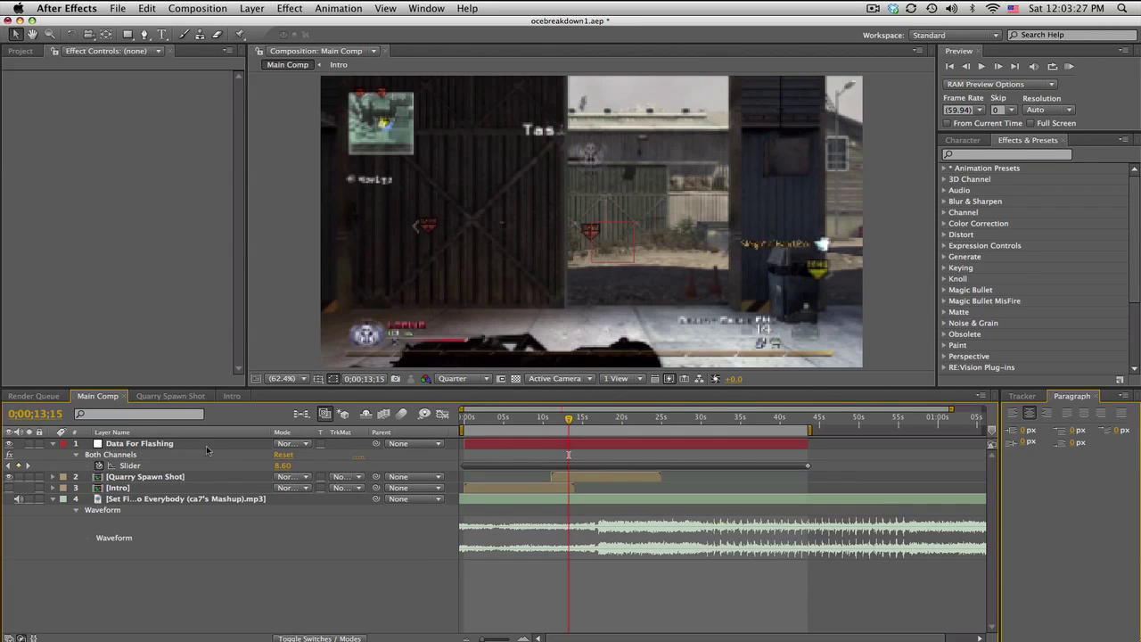
Apply Bass & Treble to the song layer with Bass 25 and Treble -100.
left_click(527, 498)
left_click(1007, 154)
type("bl")
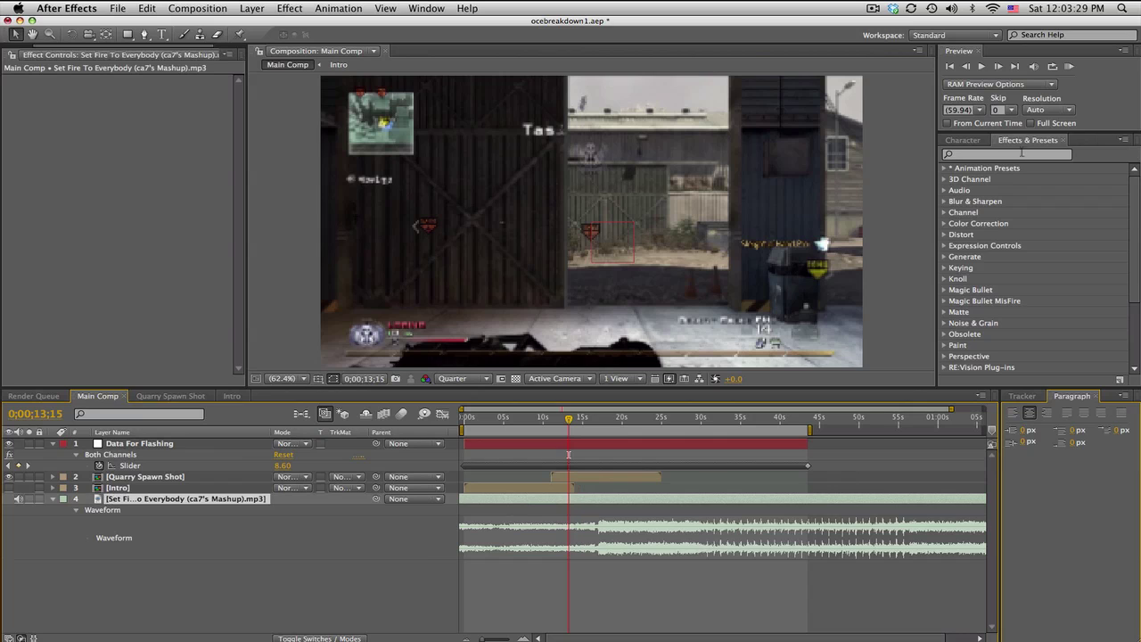
key("BackSpace")
type("ass")
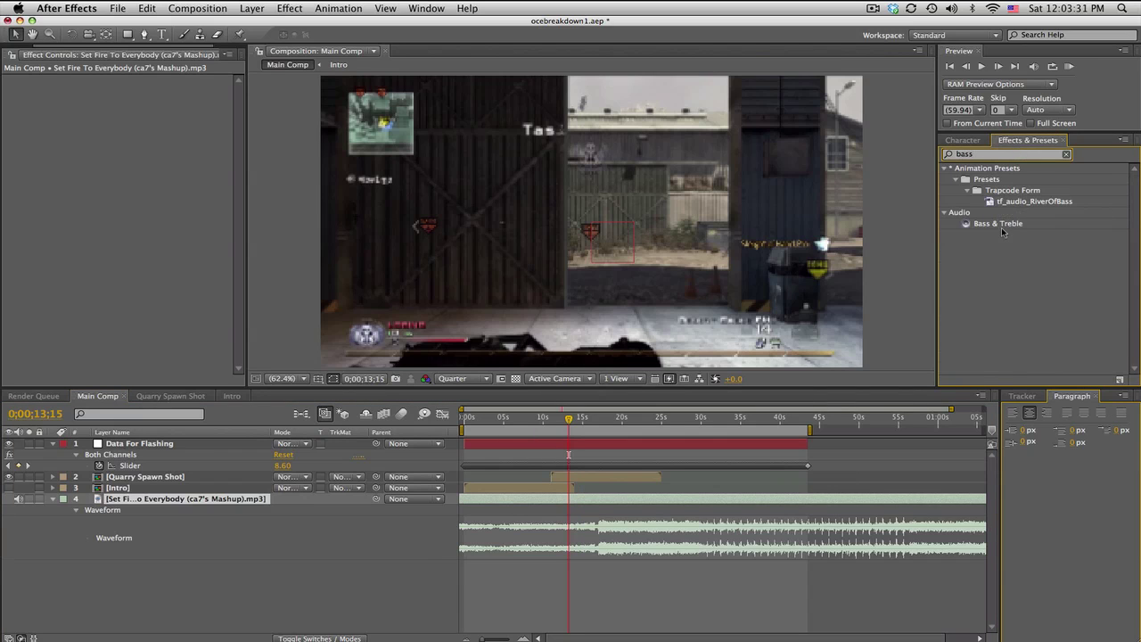
left_click_drag(997, 222, 617, 496)
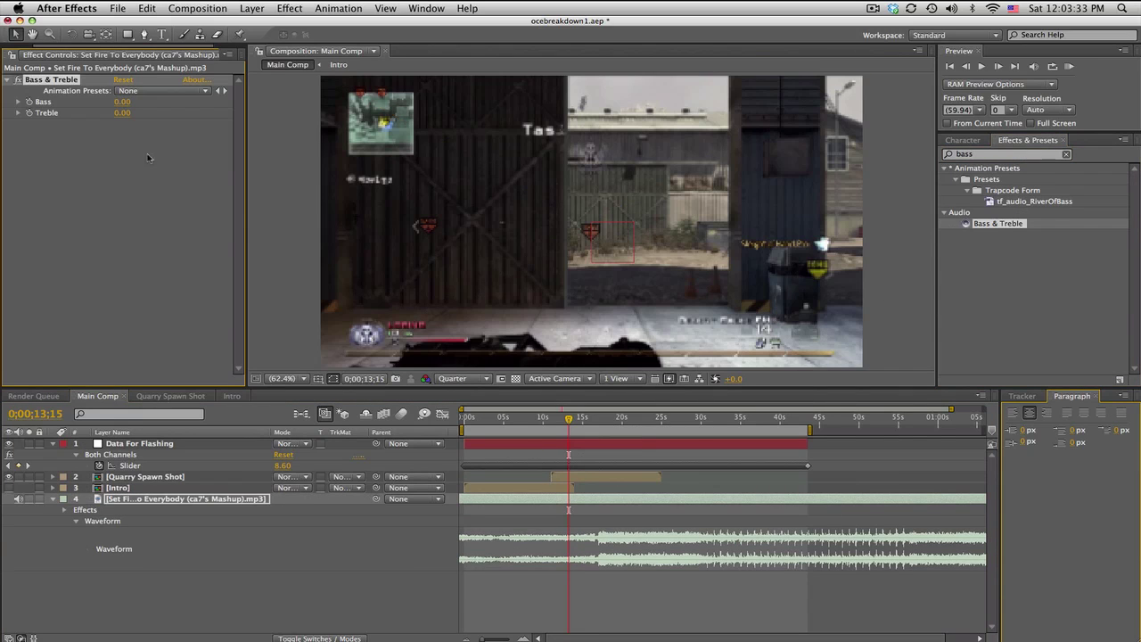
left_click(123, 102)
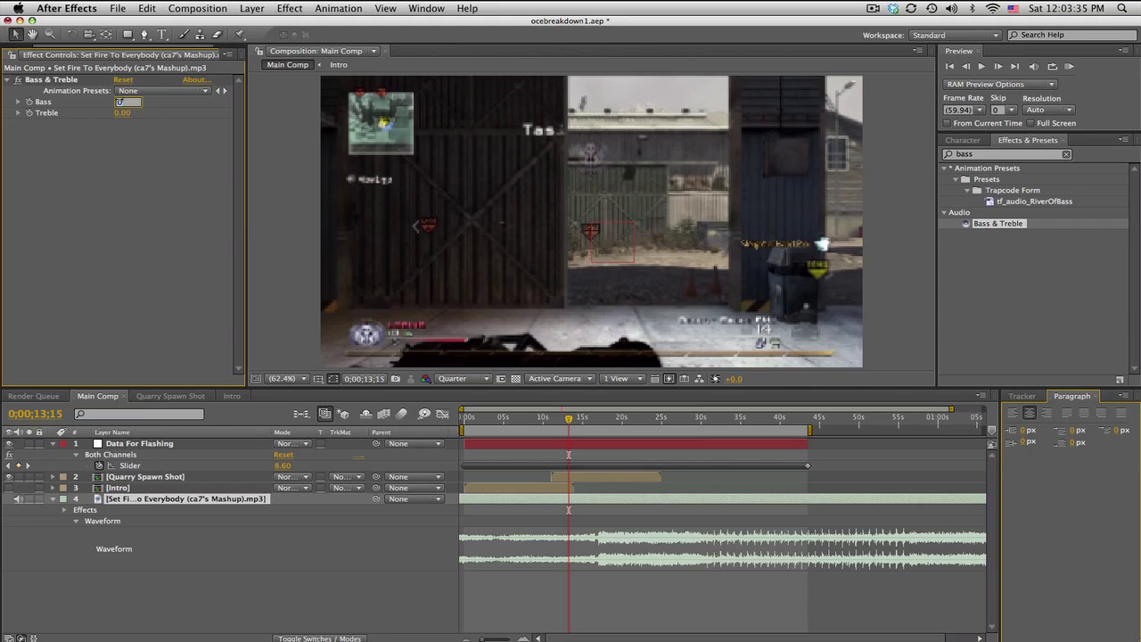
type("25")
left_click(122, 112)
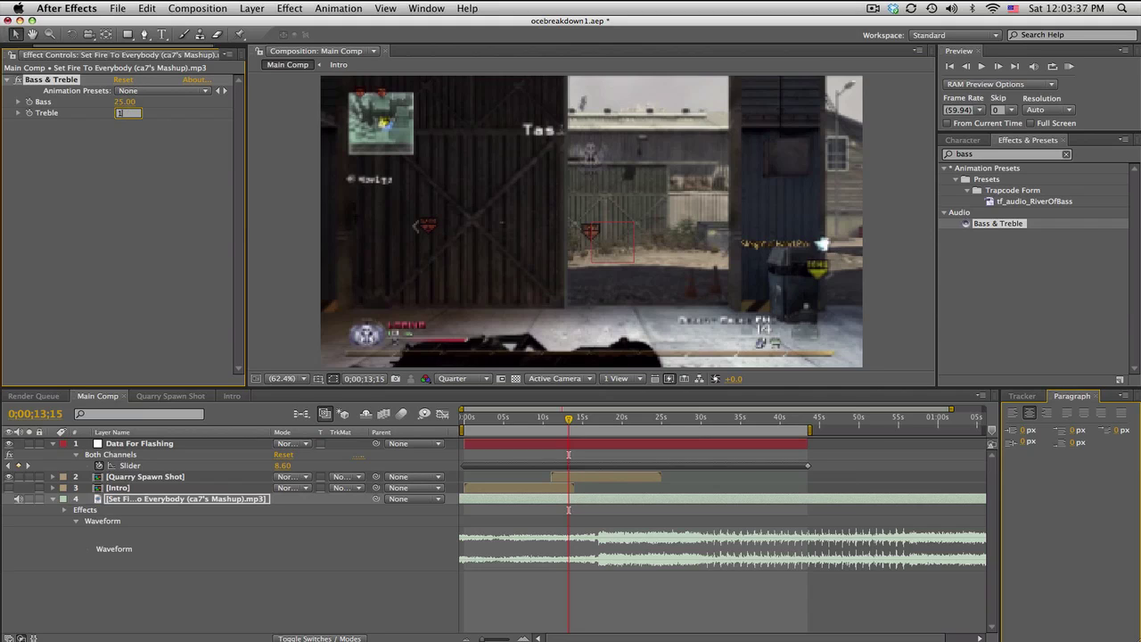
left_click_drag(133, 113, 116, 112)
key("Return")
Convert the song's audio to keyframes and remove Bass & Treble from the song layer.
right_click(528, 505)
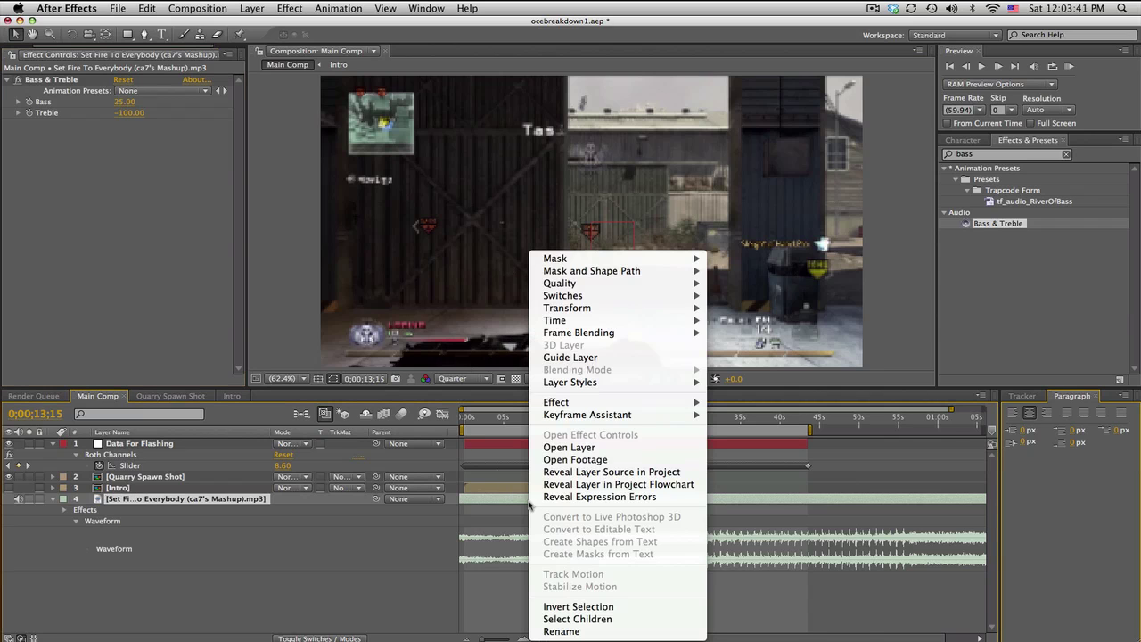
mouse_move(624, 414)
left_click(785, 415)
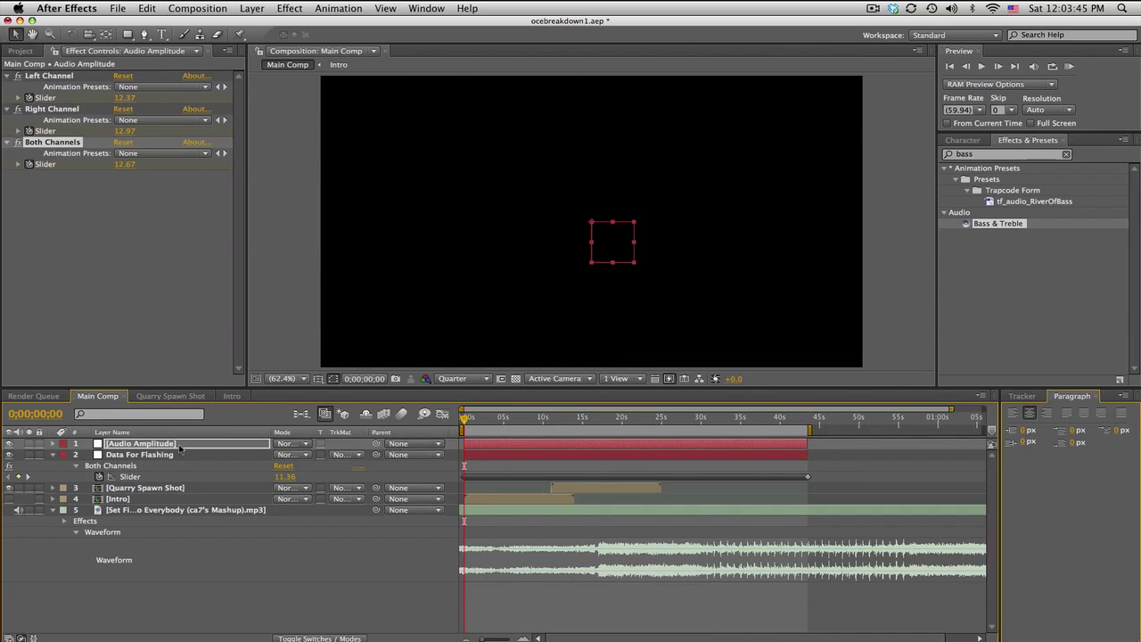
left_click(151, 512)
left_click(67, 80)
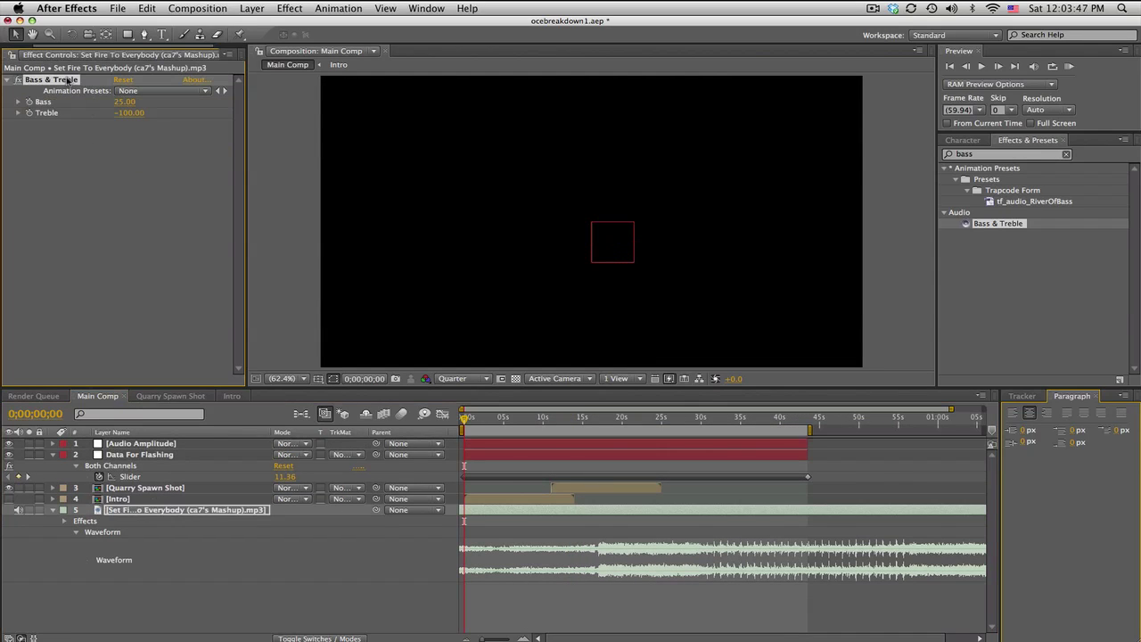
key("Delete")
Strip the new amplitude layer to Both Channels and start renaming it Data For Twixtor.
left_click(167, 445)
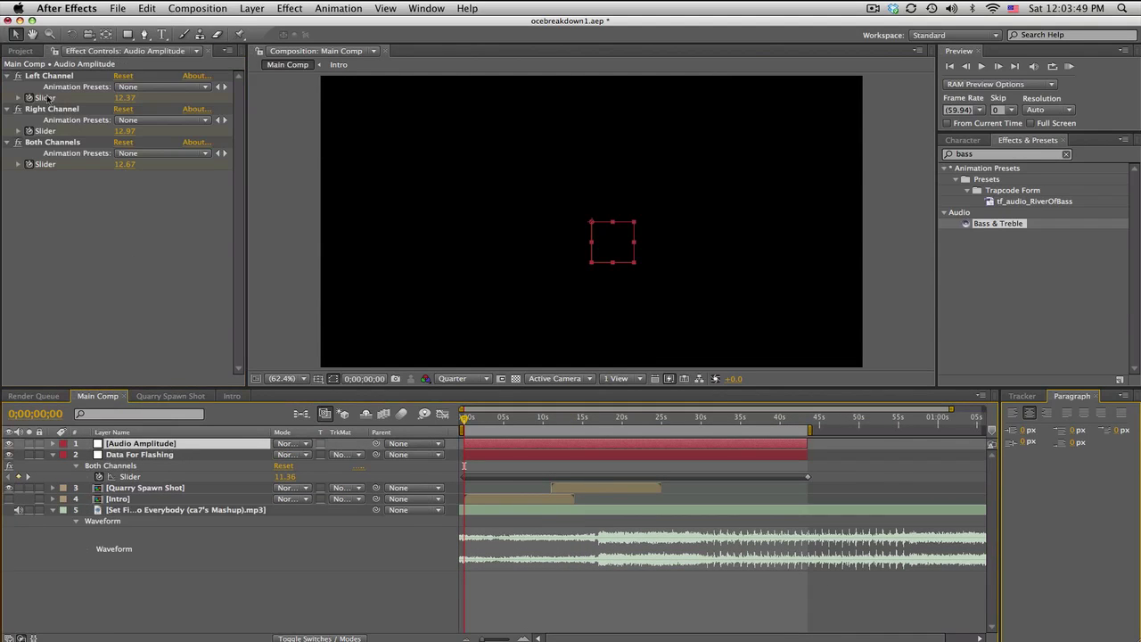
left_click(55, 77)
key("Delete")
left_click(55, 79)
key("Delete")
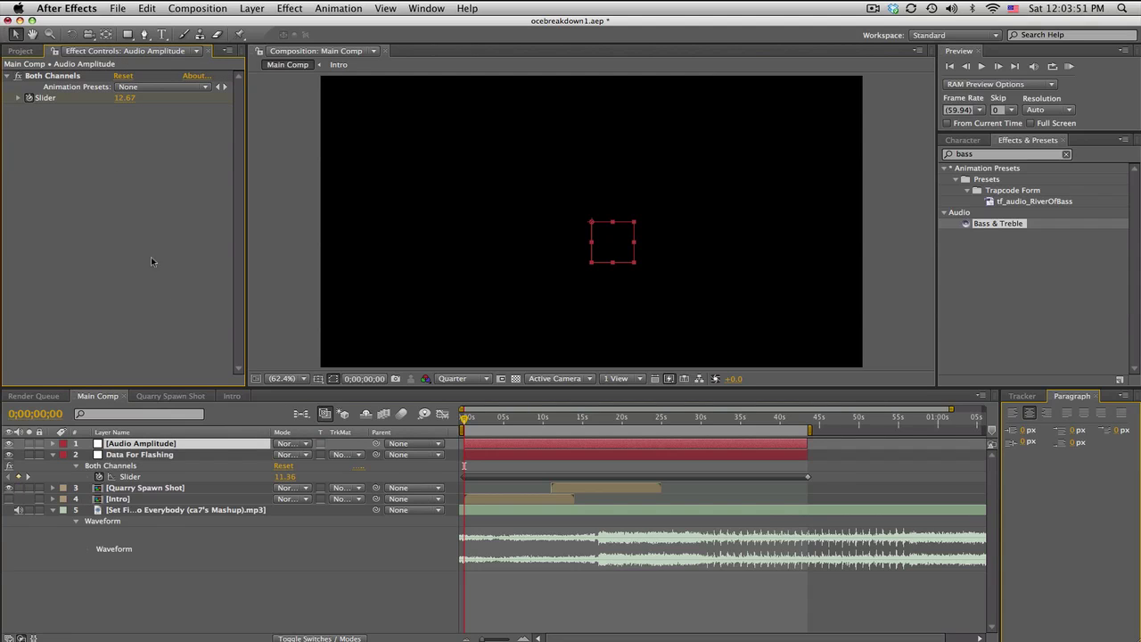
key("u")
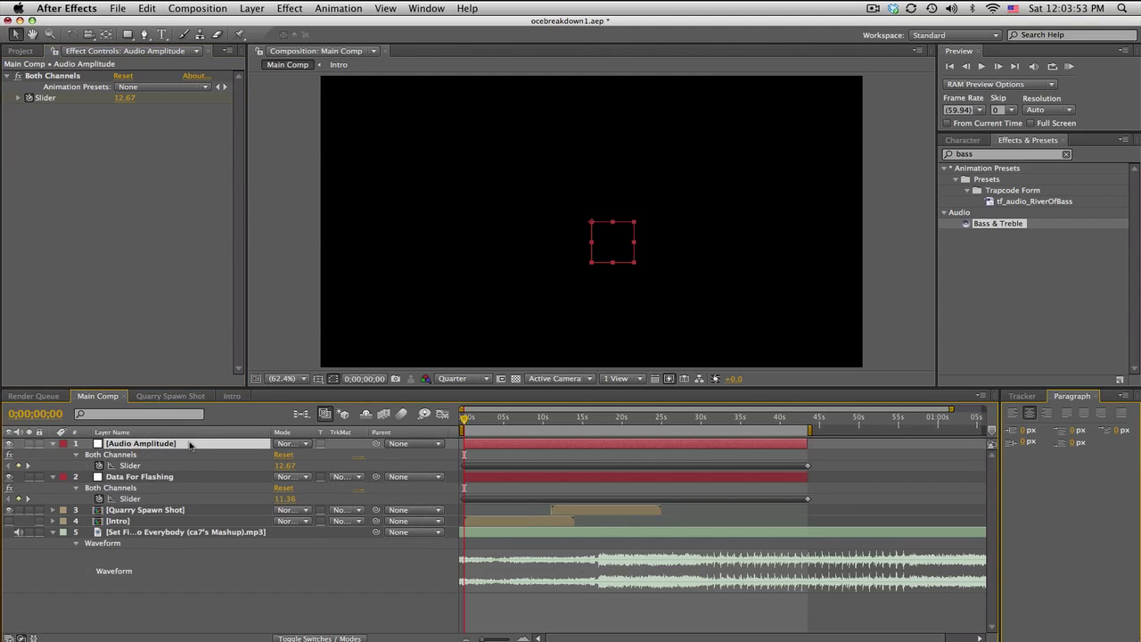
key("Return")
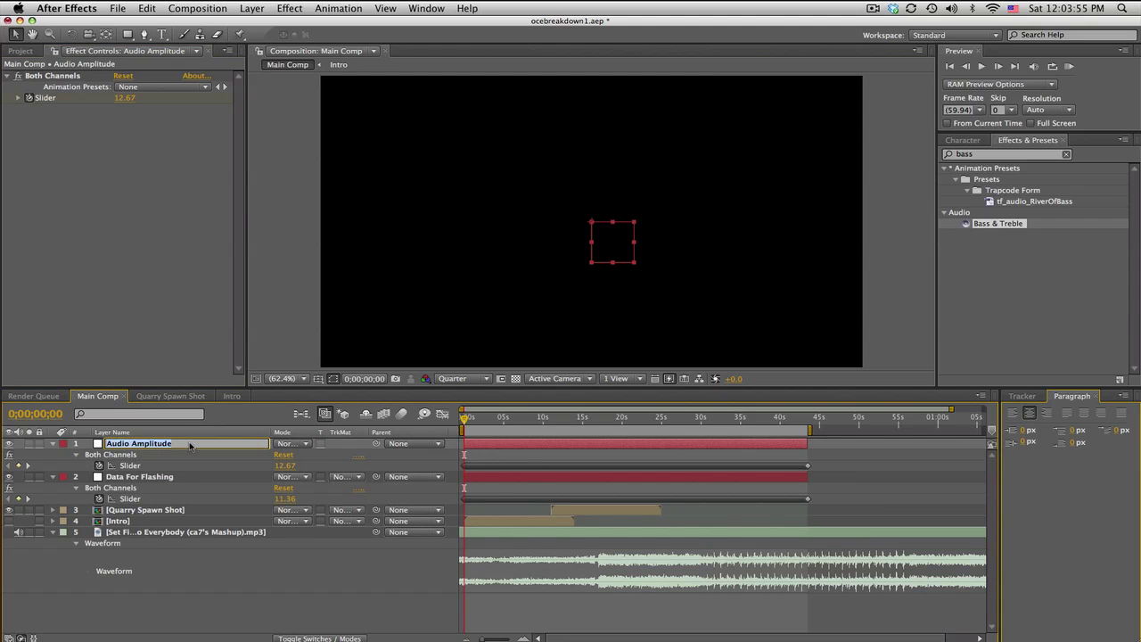
type("Data For Twixtor")
Graph Data For Flashing's Slider around 17 seconds and add an expression to it.
left_click(225, 476)
left_click(200, 499)
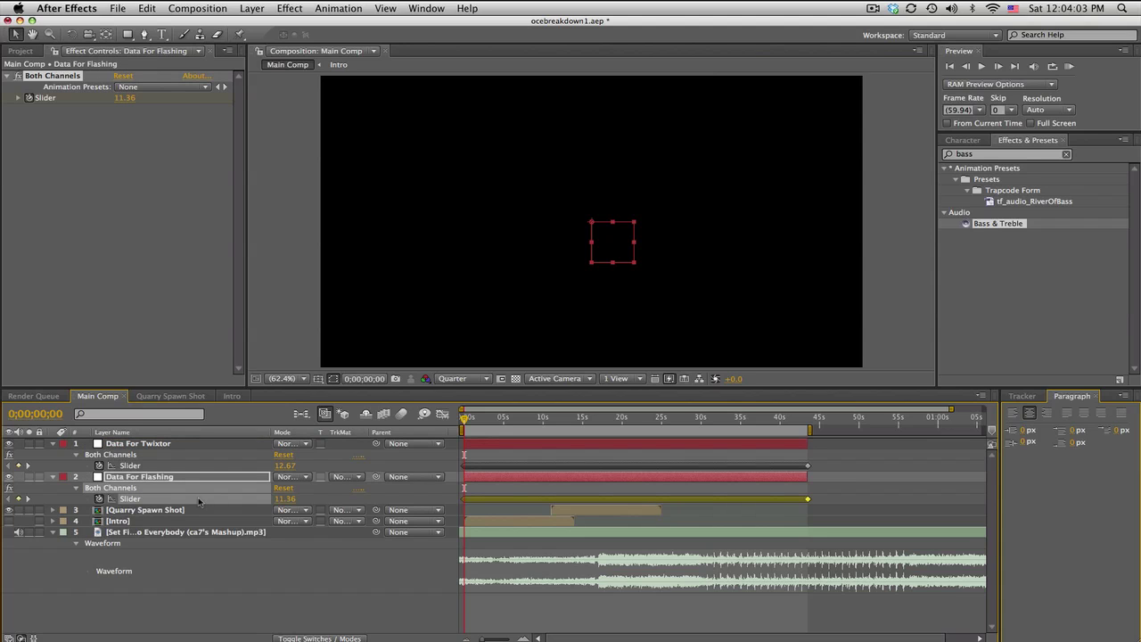
left_click(442, 415)
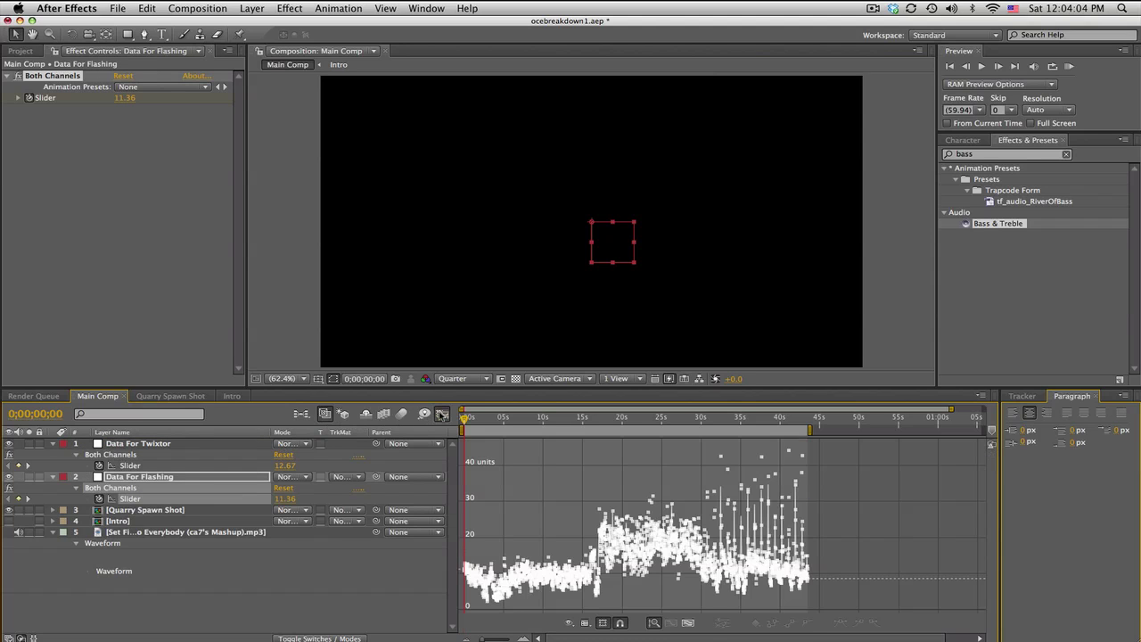
left_click(542, 417)
left_click_drag(543, 417, 608, 416)
key("equal")
key("equal")
key("equal")
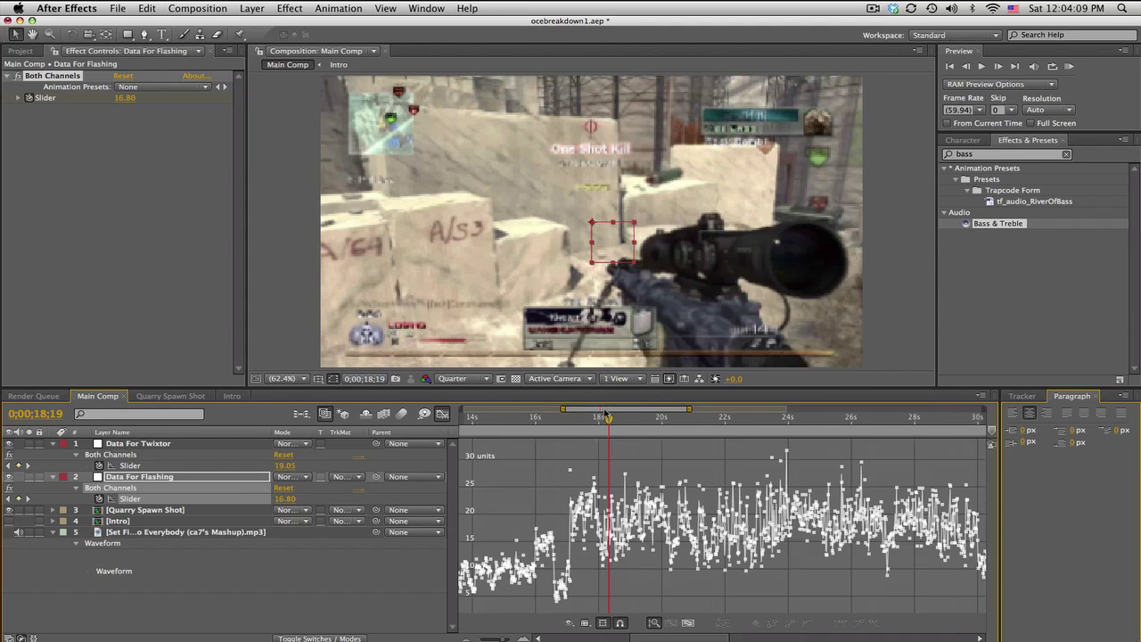
left_click_drag(661, 393, 669, 277)
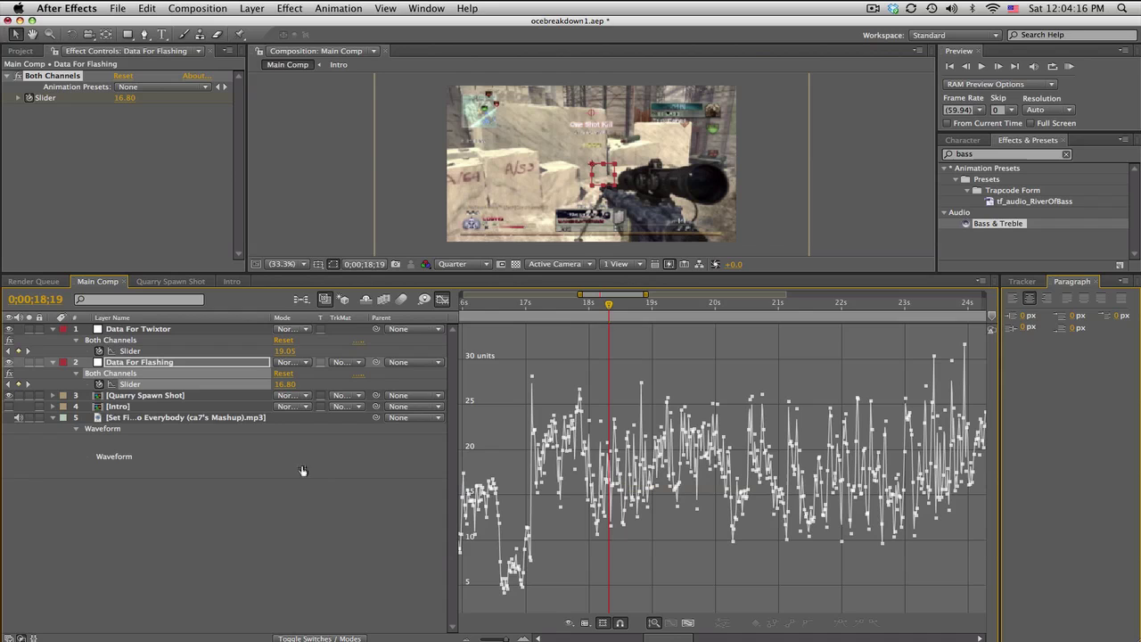
left_click(99, 383, "alt")
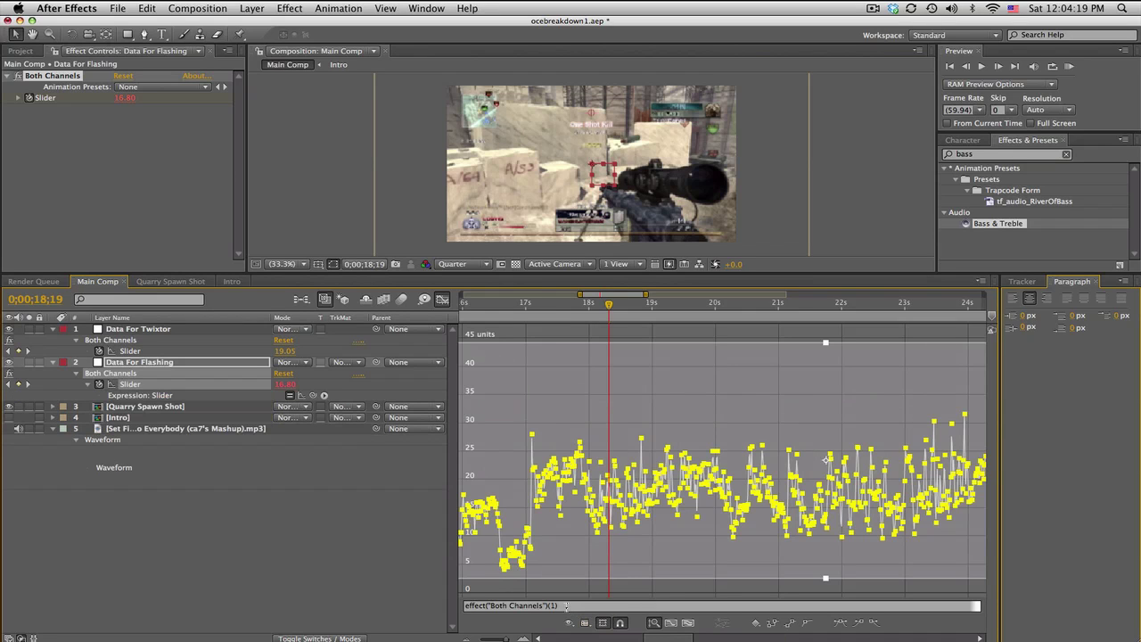
Replace the Slider expression with linear(value,15,20,0,100).
left_click_drag(567, 607, 408, 609)
type("linear(value,")
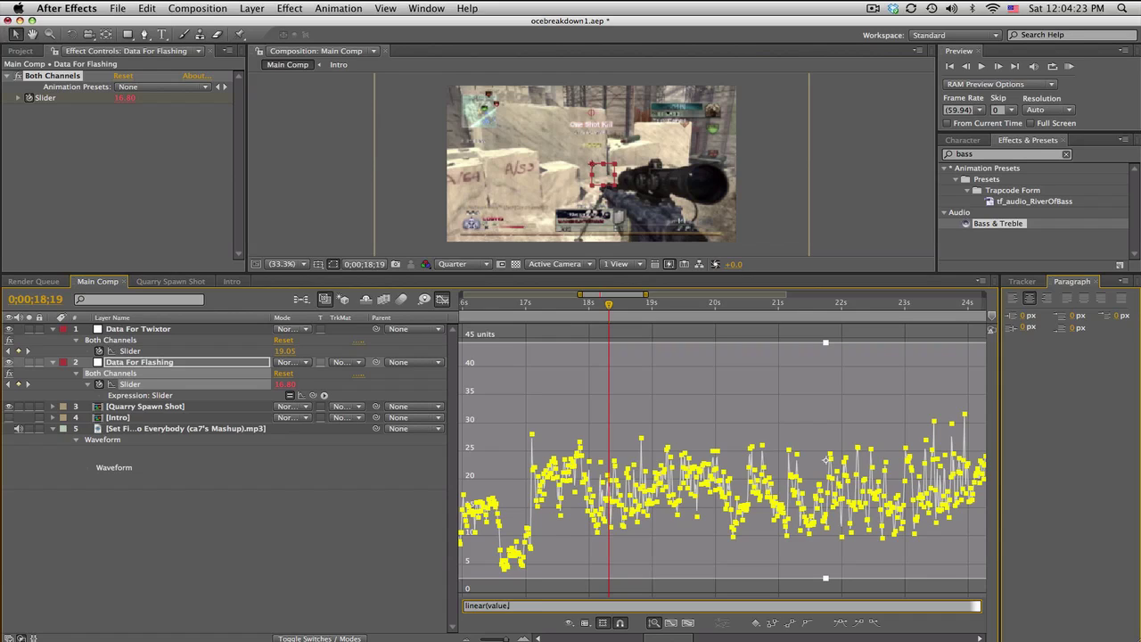
type("15,20),0,100")
left_click(423, 583)
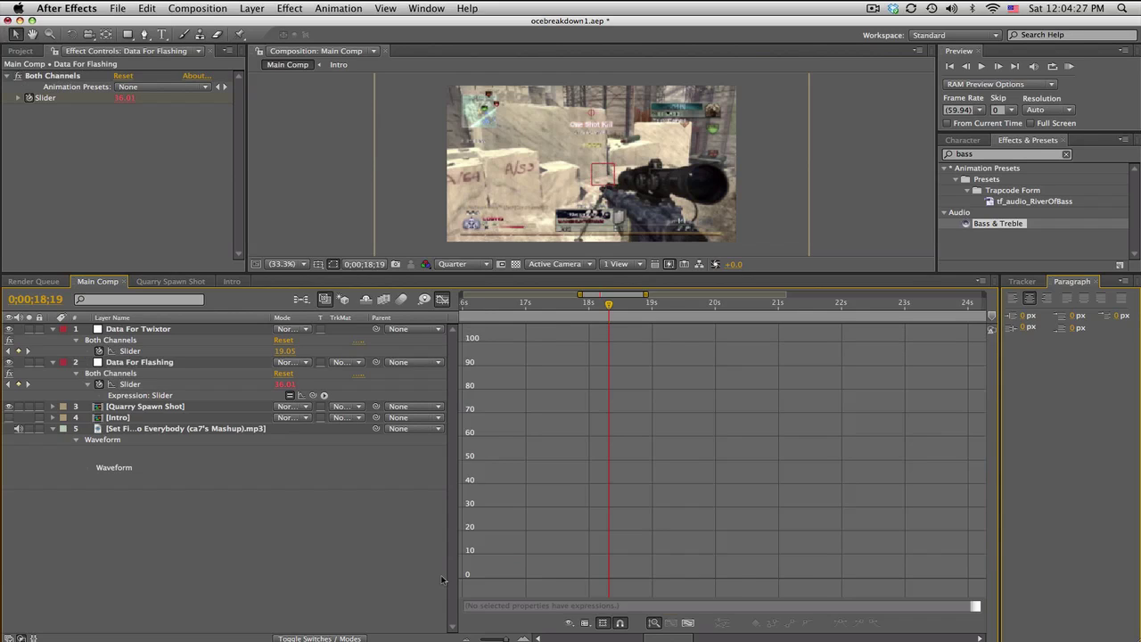
Inspect the Data For Twixtor slider curve around 20 seconds.
left_click(180, 353)
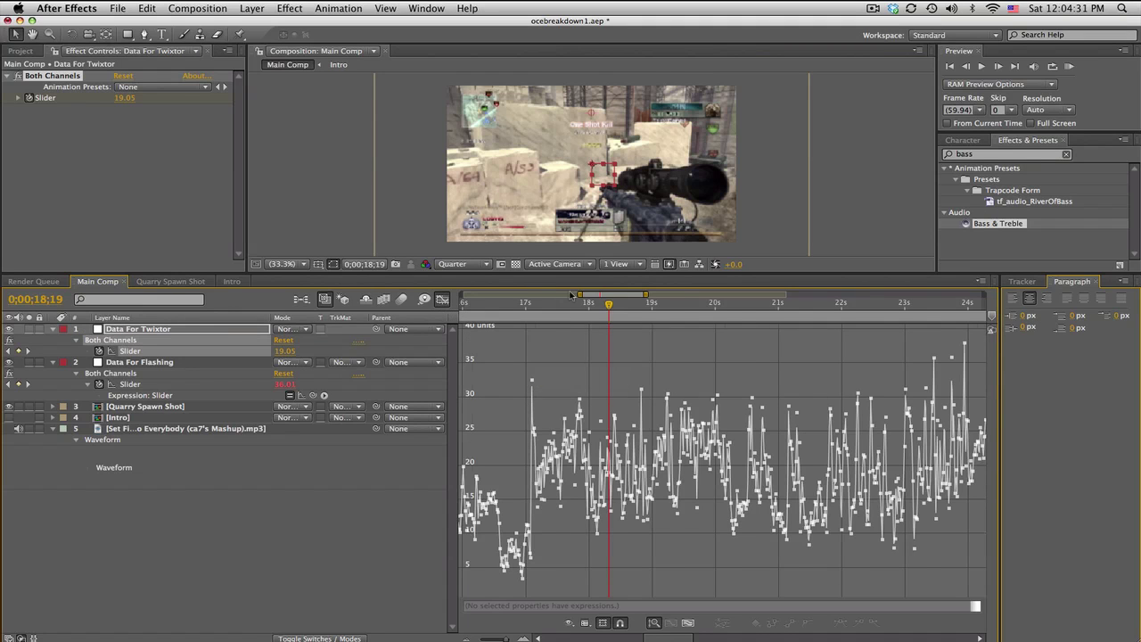
key("minus")
key("minus")
key("equal")
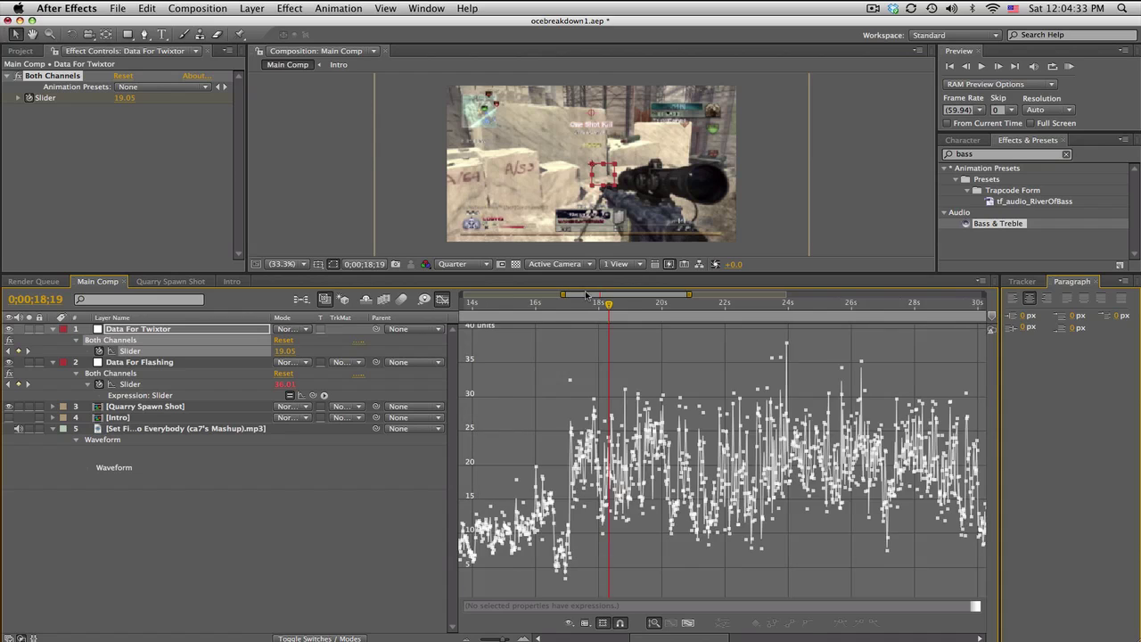
left_click(632, 304)
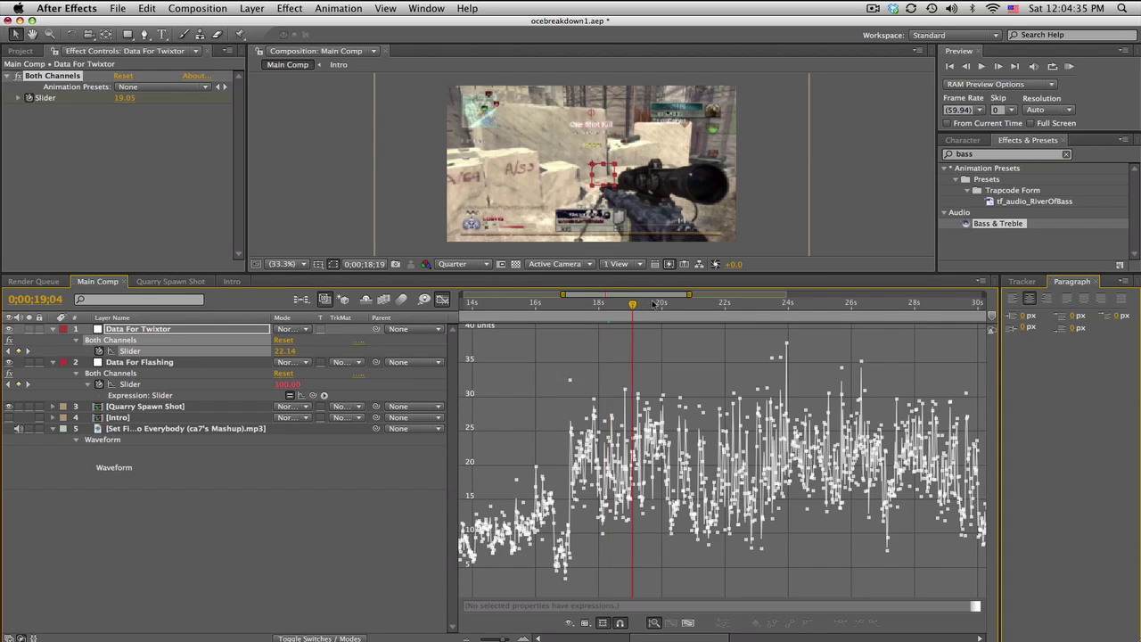
left_click_drag(655, 304, 666, 304)
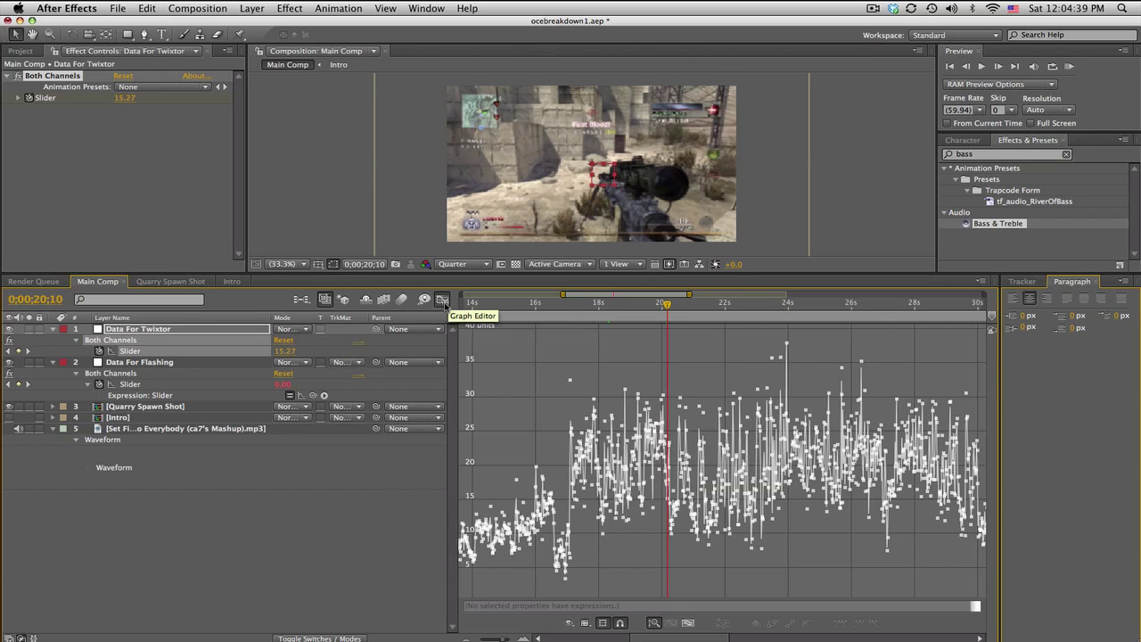
Leave the Graph Editor, collapse both data layers, enlarge the viewer and show the Project panel.
left_click(442, 300)
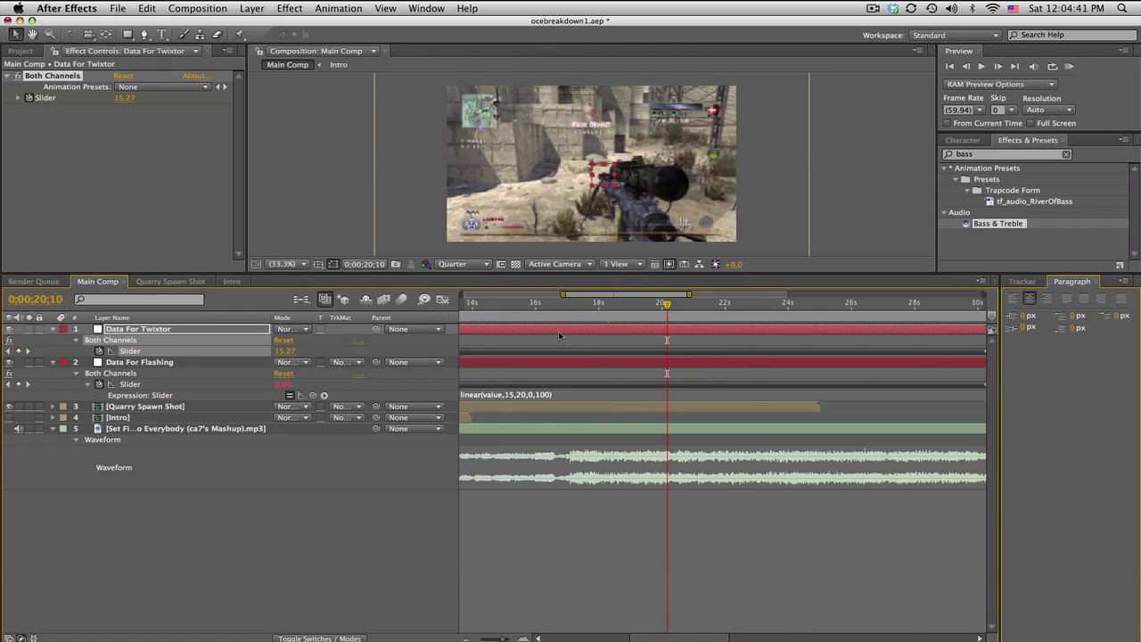
key("minus")
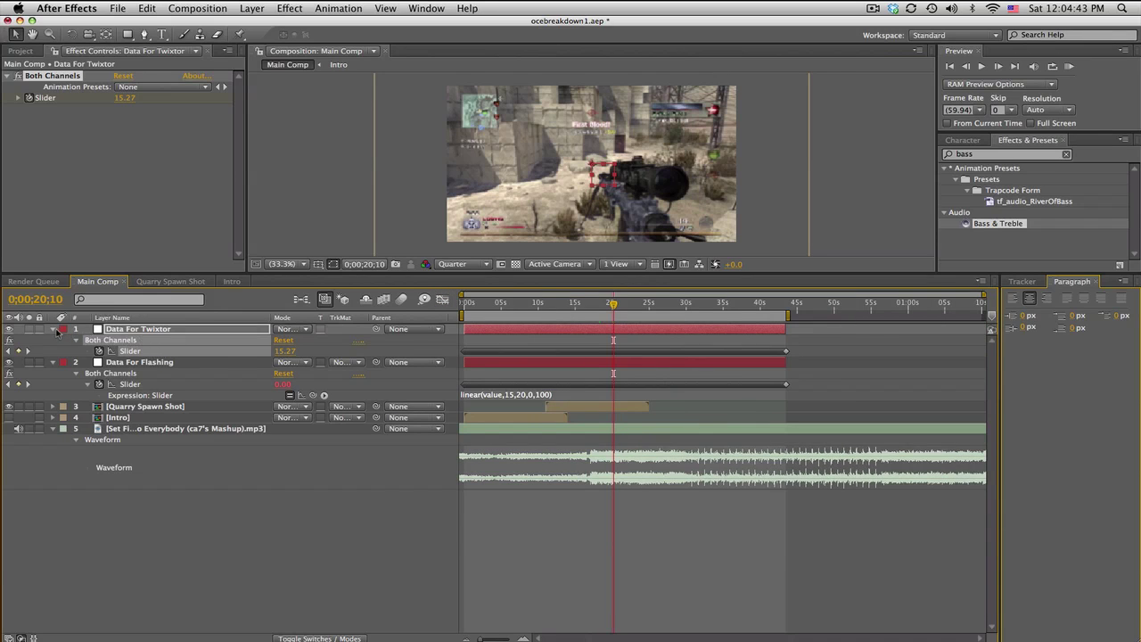
left_click(53, 328)
left_click(54, 340)
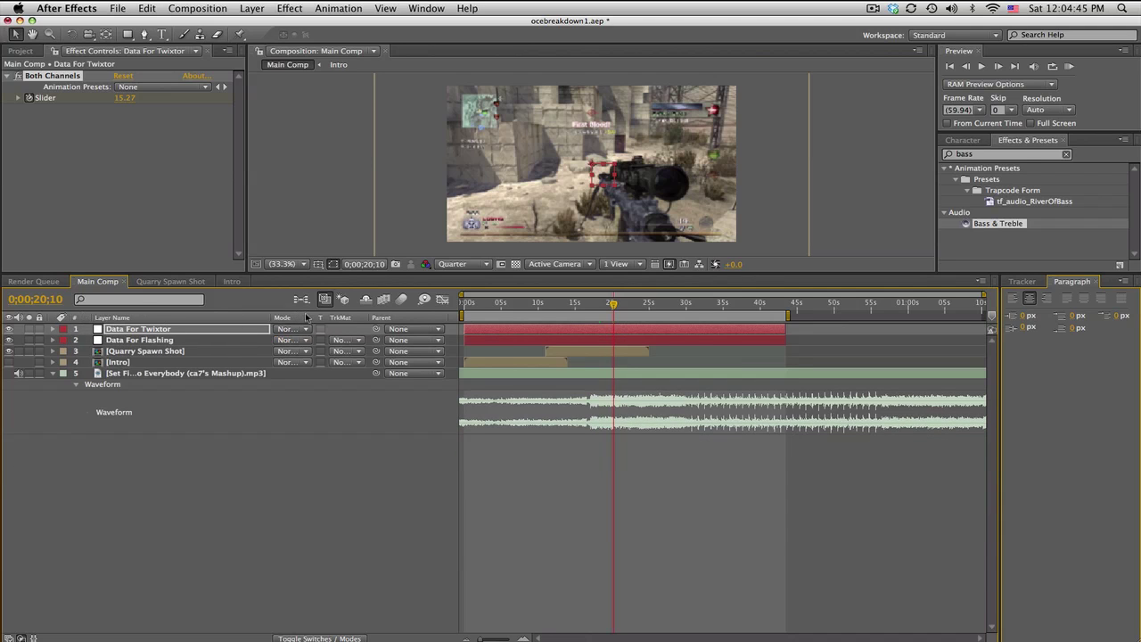
left_click_drag(410, 277, 407, 402)
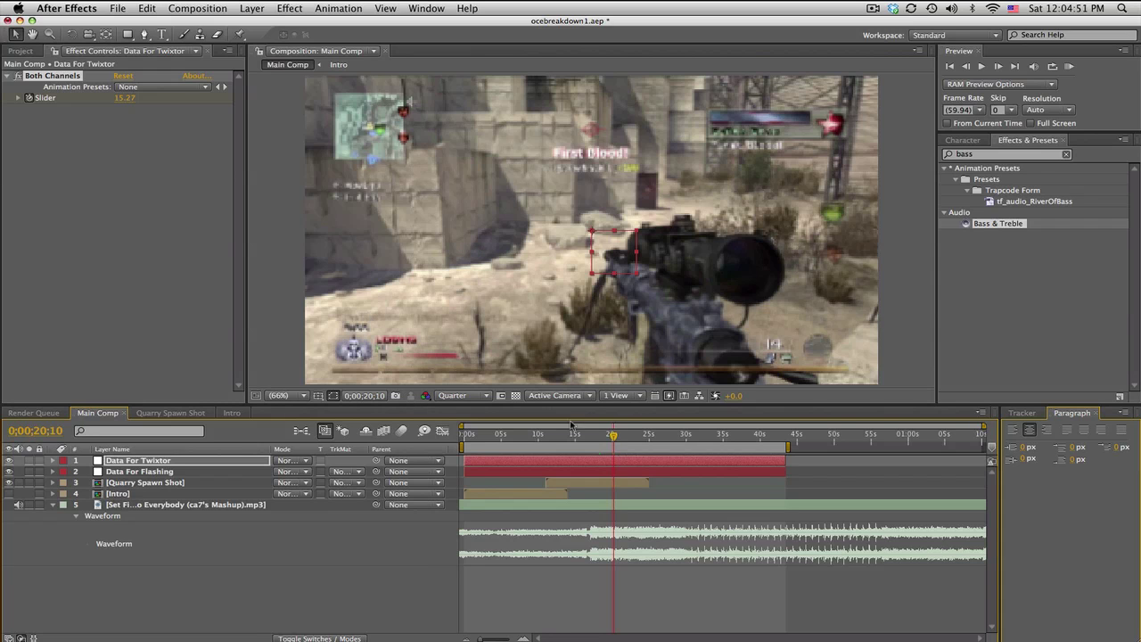
left_click_drag(556, 436, 545, 437)
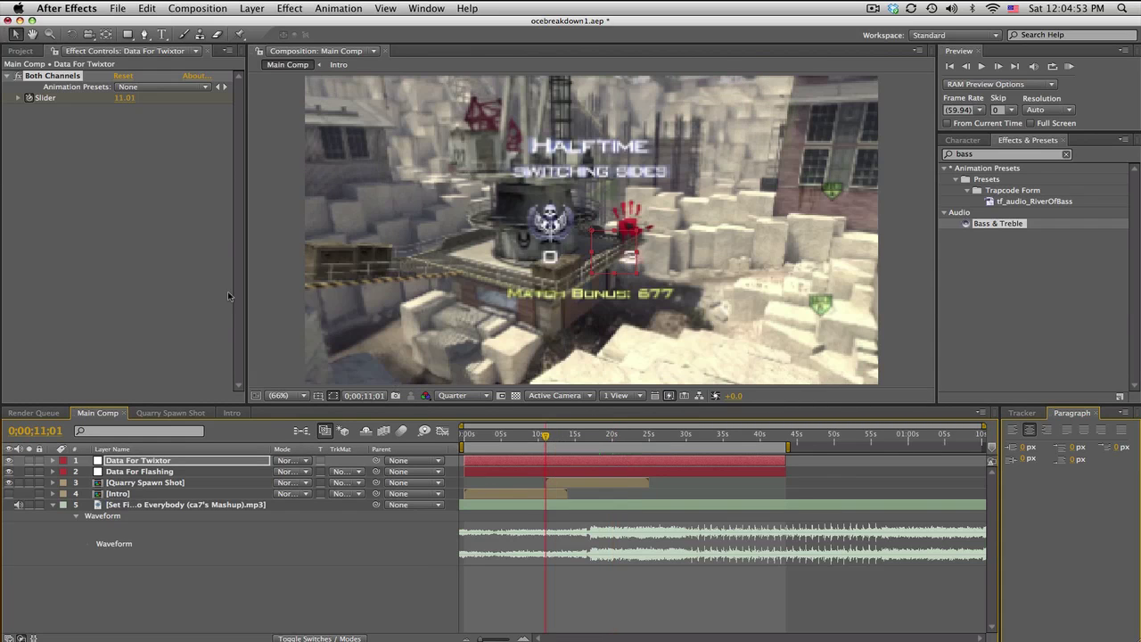
left_click(27, 51)
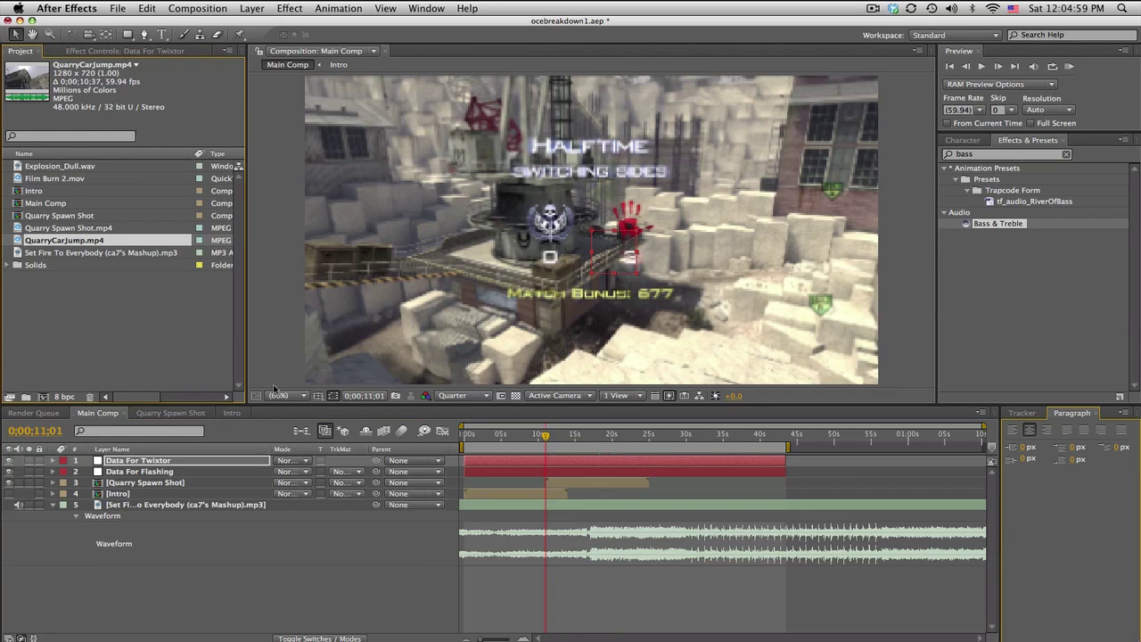
Hide the two data layers and create a new comp from QuarryCarJump.mp4.
left_click_drag(9, 461, 9, 471)
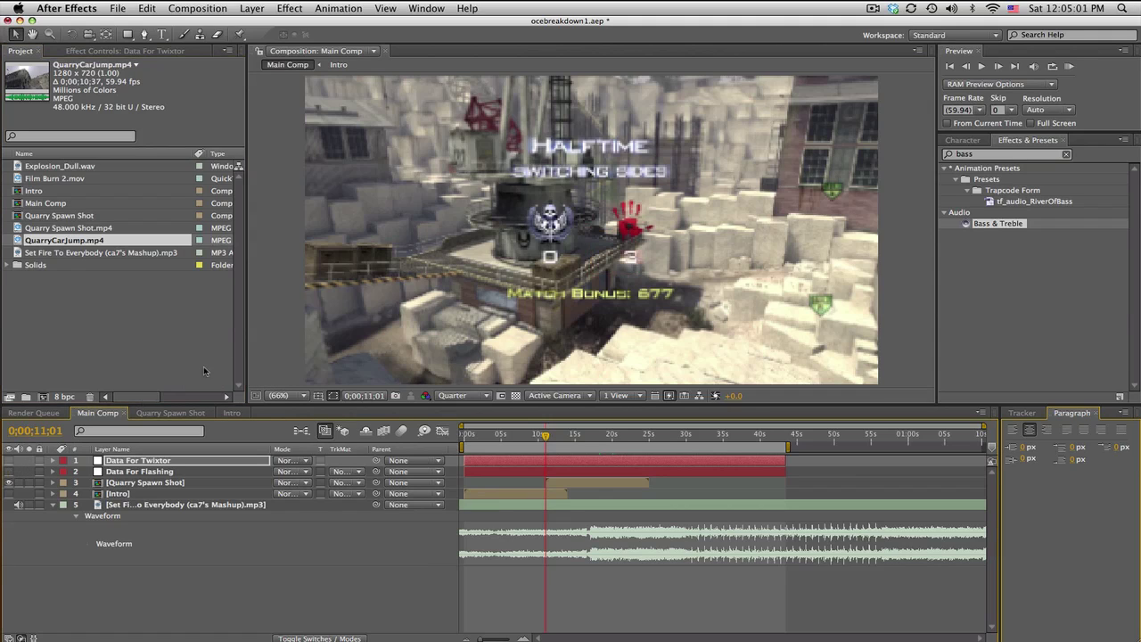
left_click(161, 346)
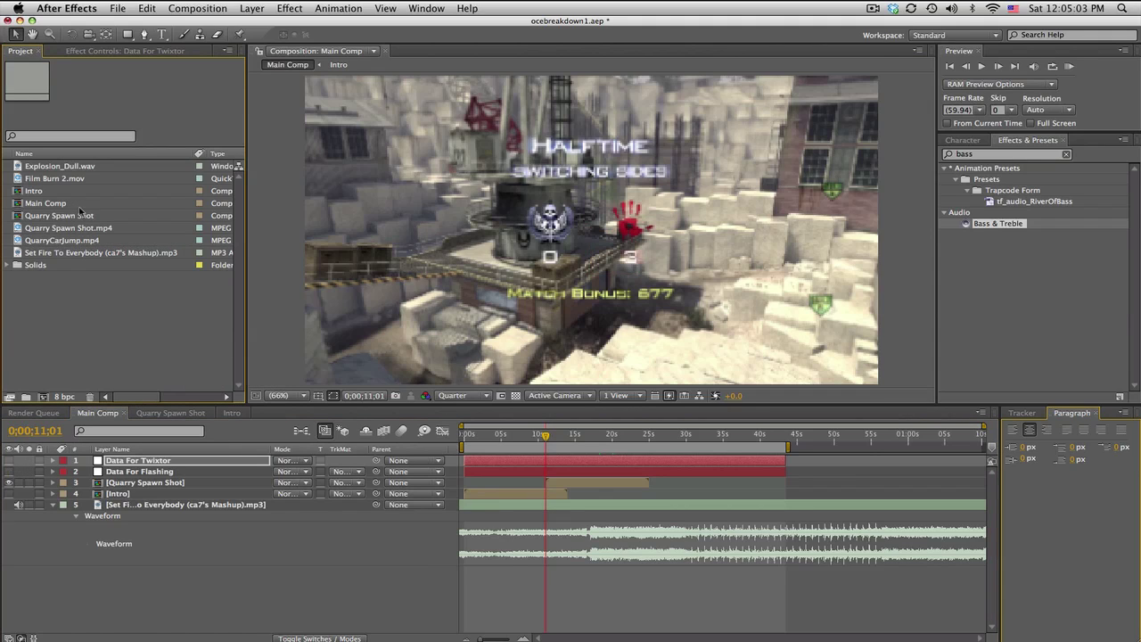
left_click_drag(77, 240, 43, 397)
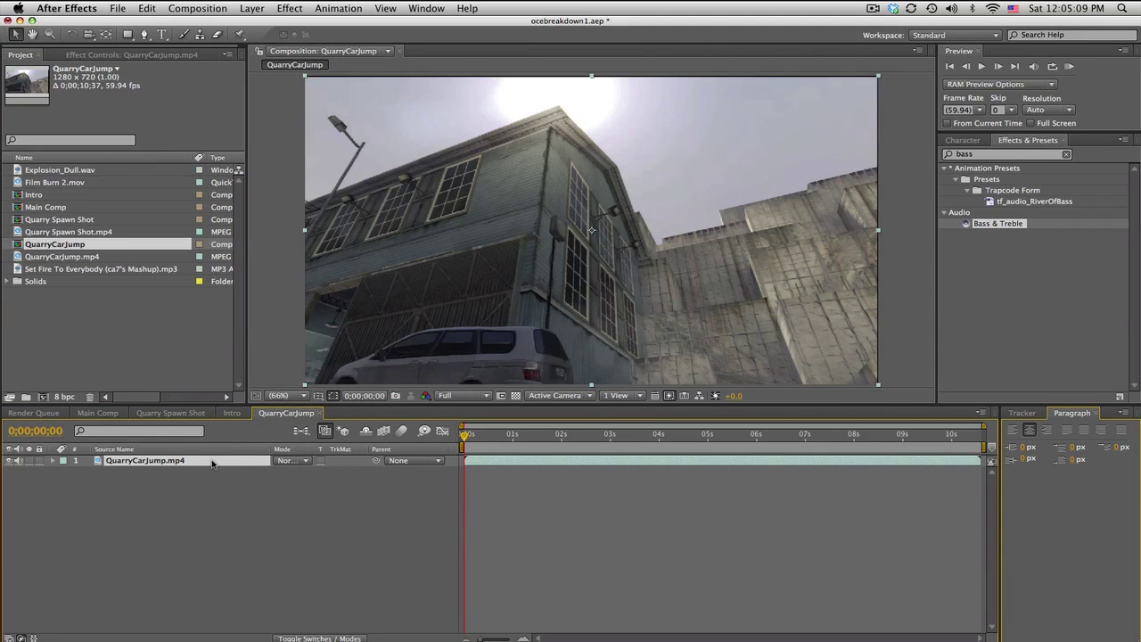
Set the QuarryCarJump footage layer's Scale to 101%.
key("w")
key("s")
left_click(297, 470)
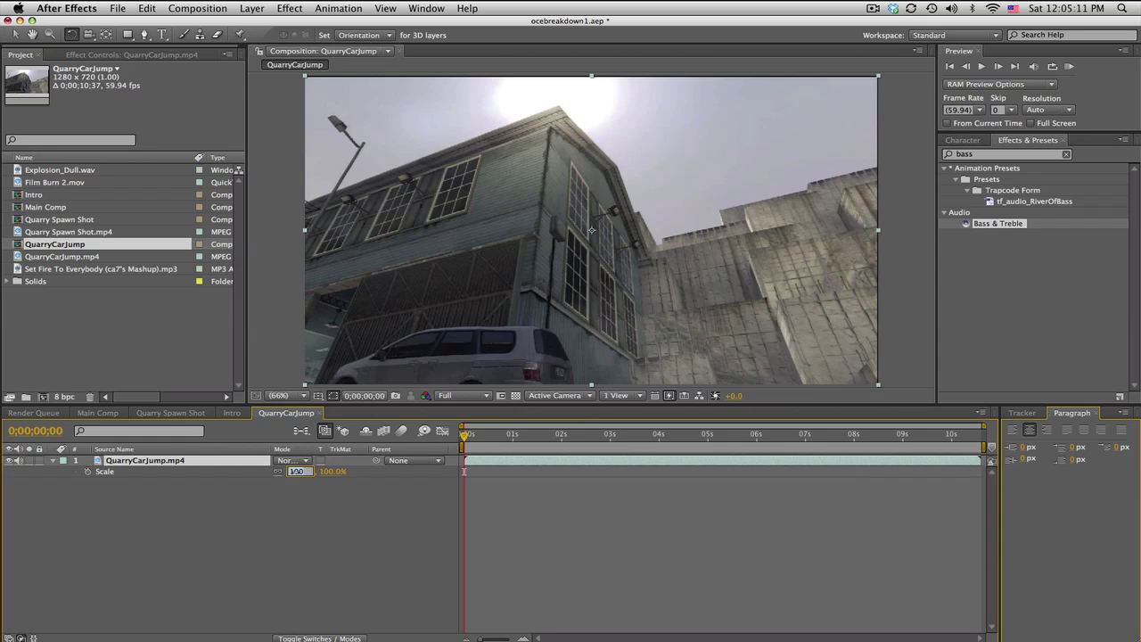
type("101")
key("Return")
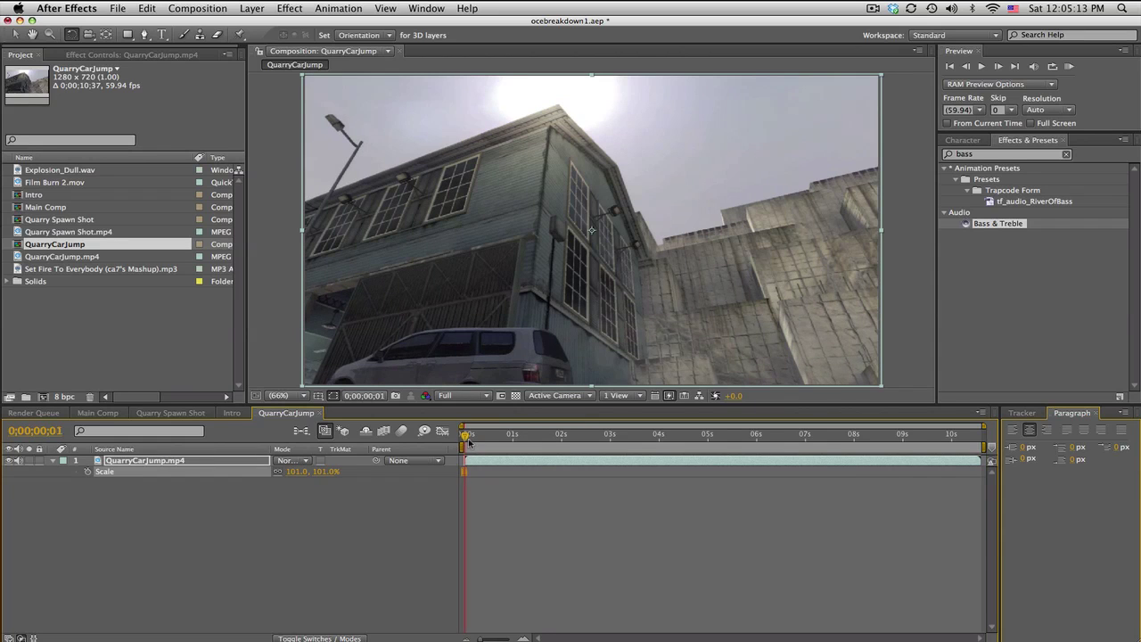
left_click_drag(468, 440, 788, 432)
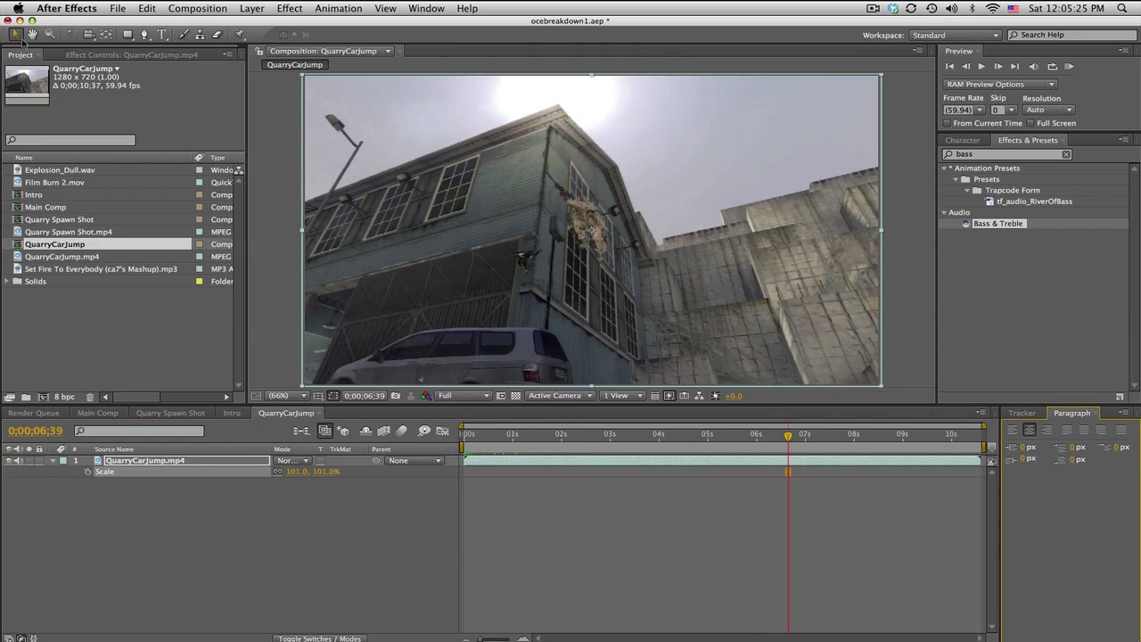
Apply Twixtor to QuarryCarJump with a 59.94 fps input frame rate.
left_click(968, 168)
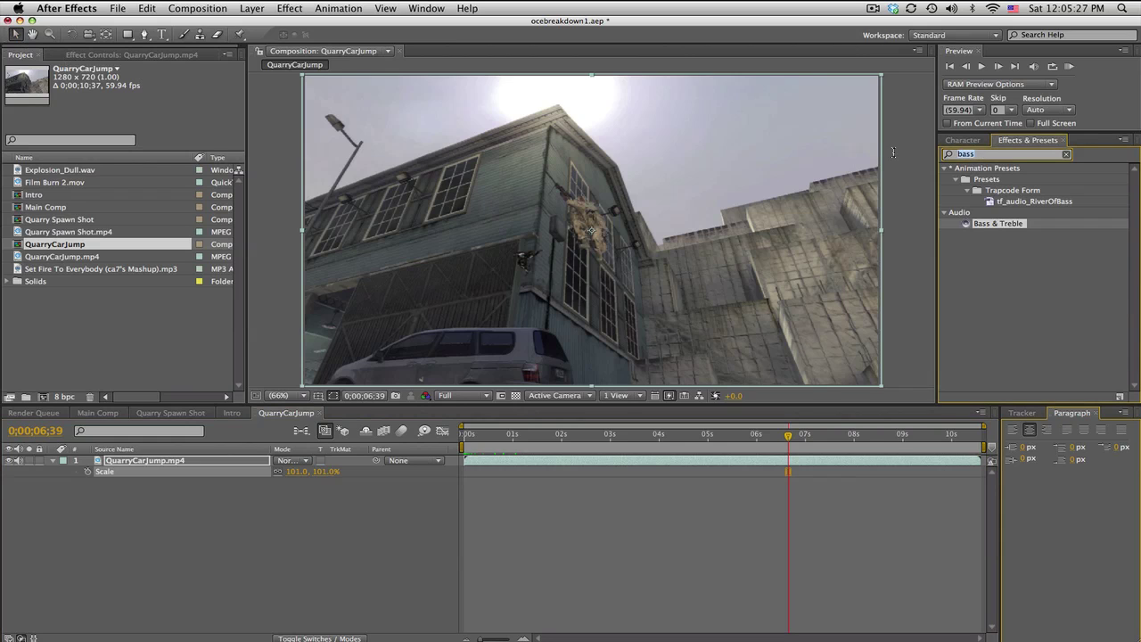
type("twix")
left_click_drag(998, 187, 615, 463)
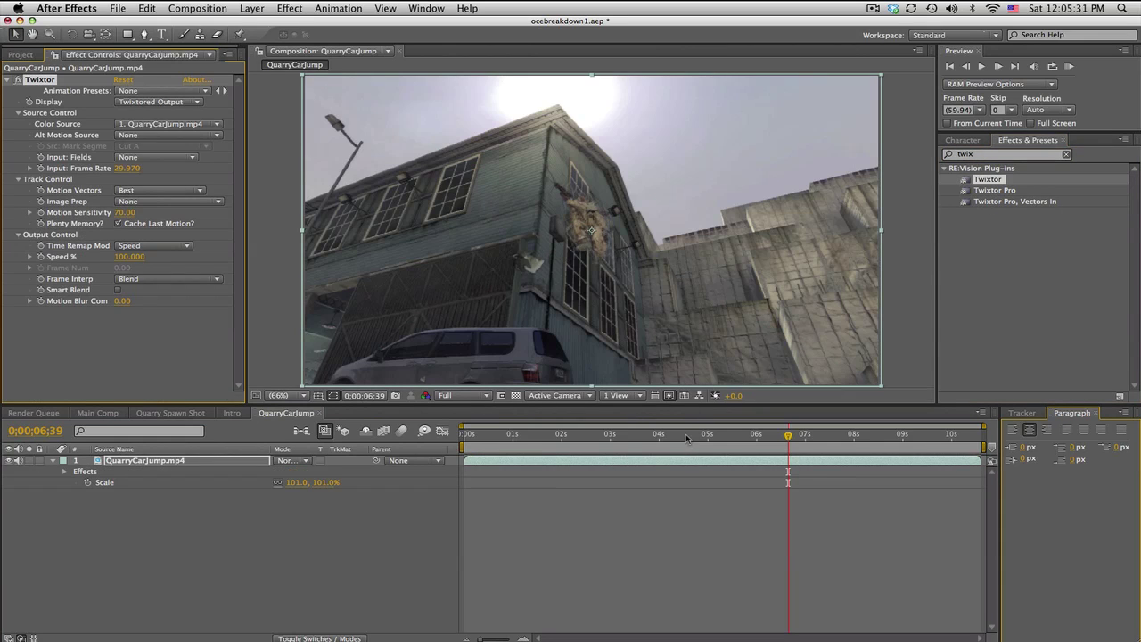
left_click(127, 167)
type("59.94")
key("Return")
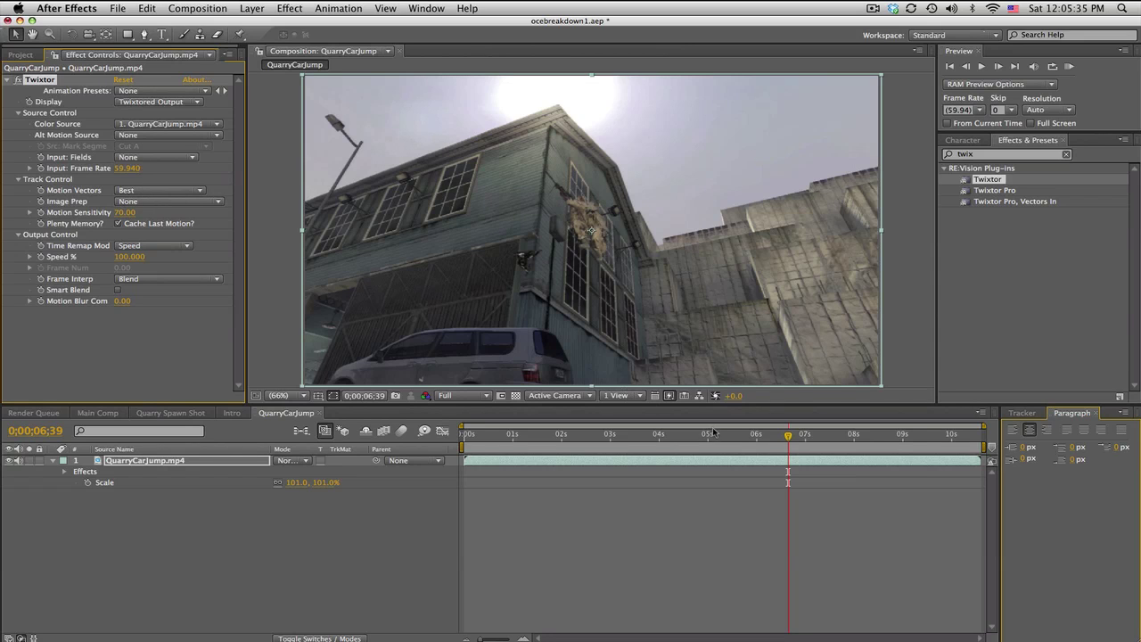
Keyframe Twixtor Speed at 100% near 6 seconds, then 10% three frames later.
left_click_drag(705, 434, 787, 434)
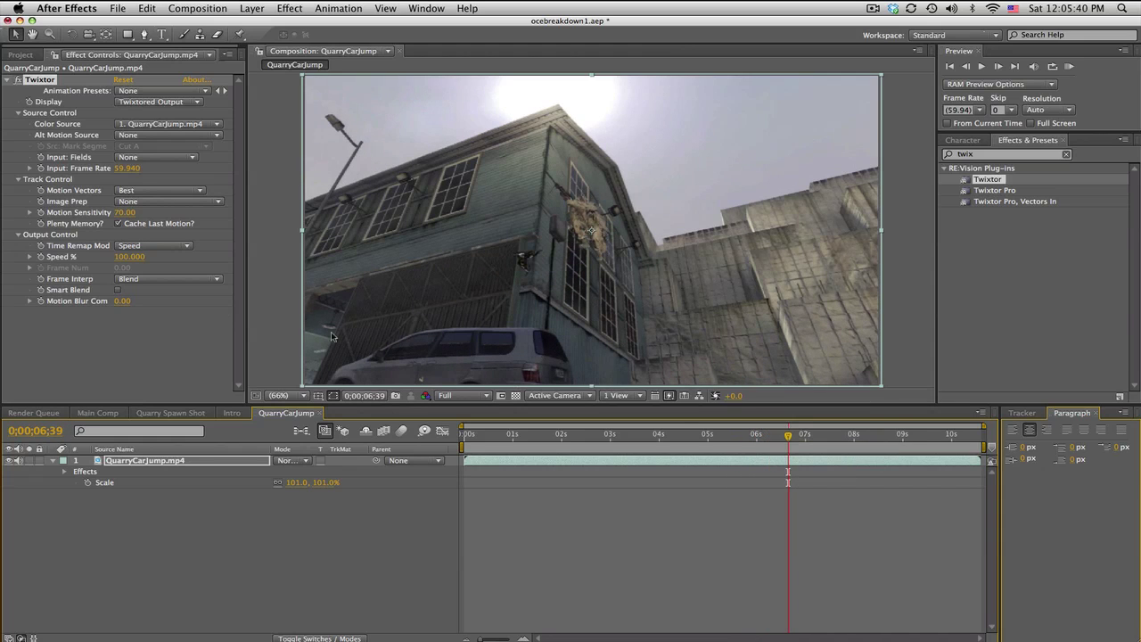
left_click(40, 257)
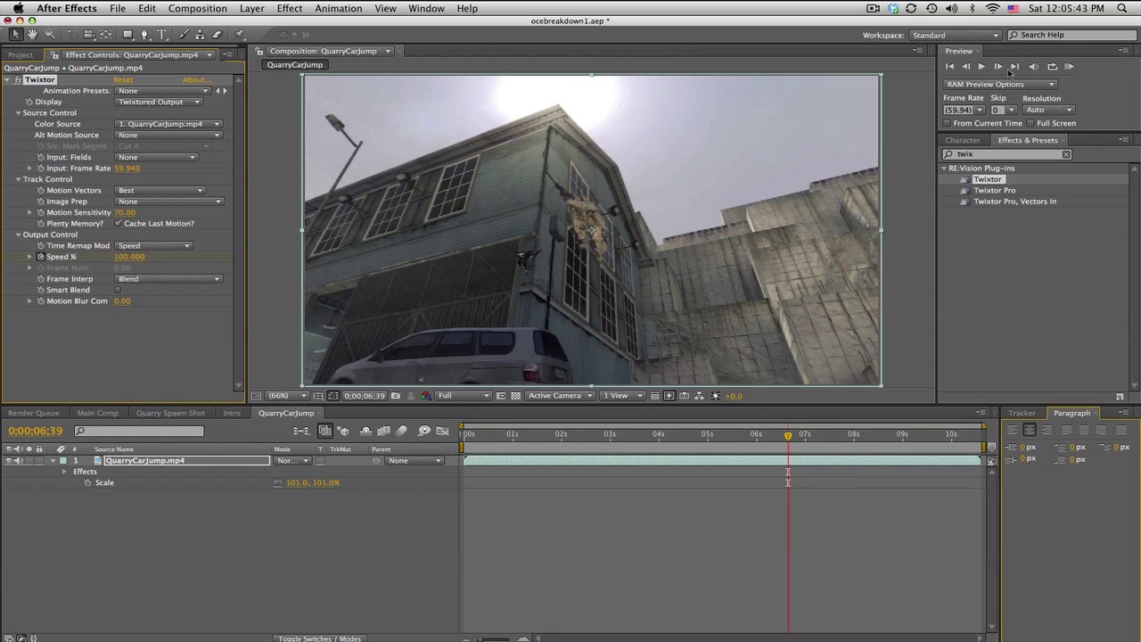
left_click(1009, 72)
left_click(1010, 71)
left_click(1010, 71)
scroll(615, 196, "up", 1)
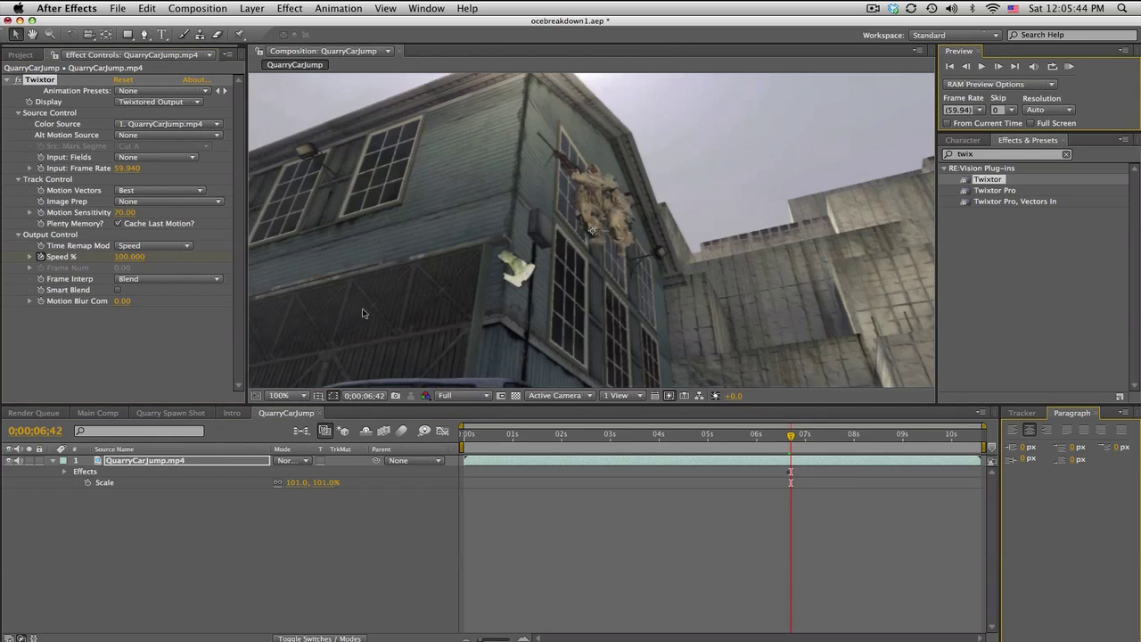
left_click(126, 257)
type("100")
key("Return")
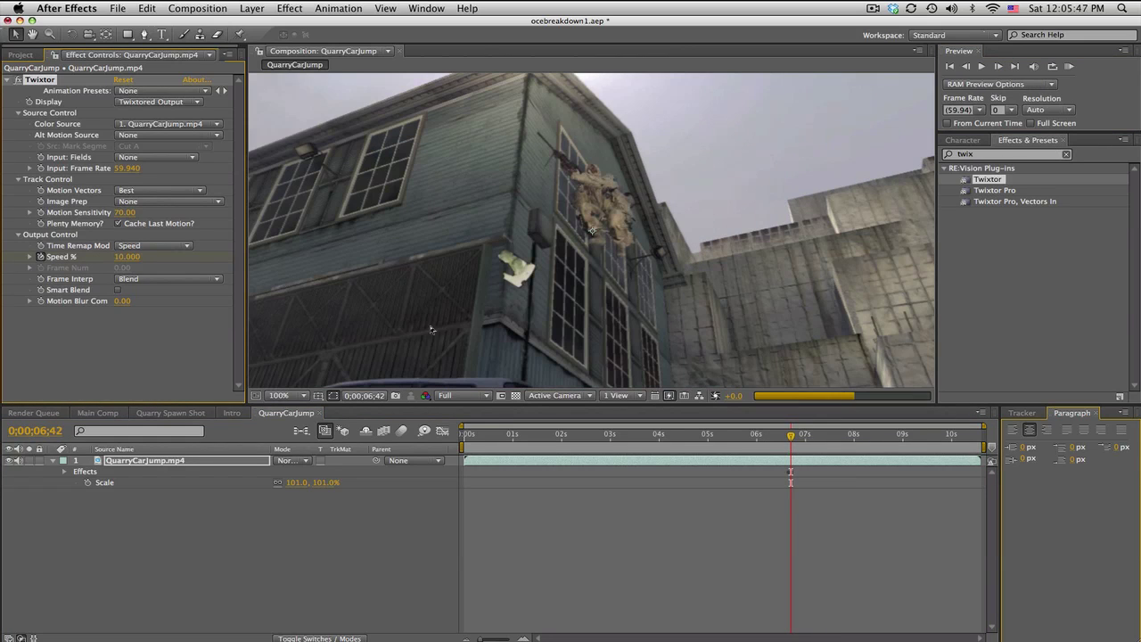
Set preview resolution to Half, fit the frame, and scrub back to check the speed ramp.
left_click(483, 396)
left_click(508, 443)
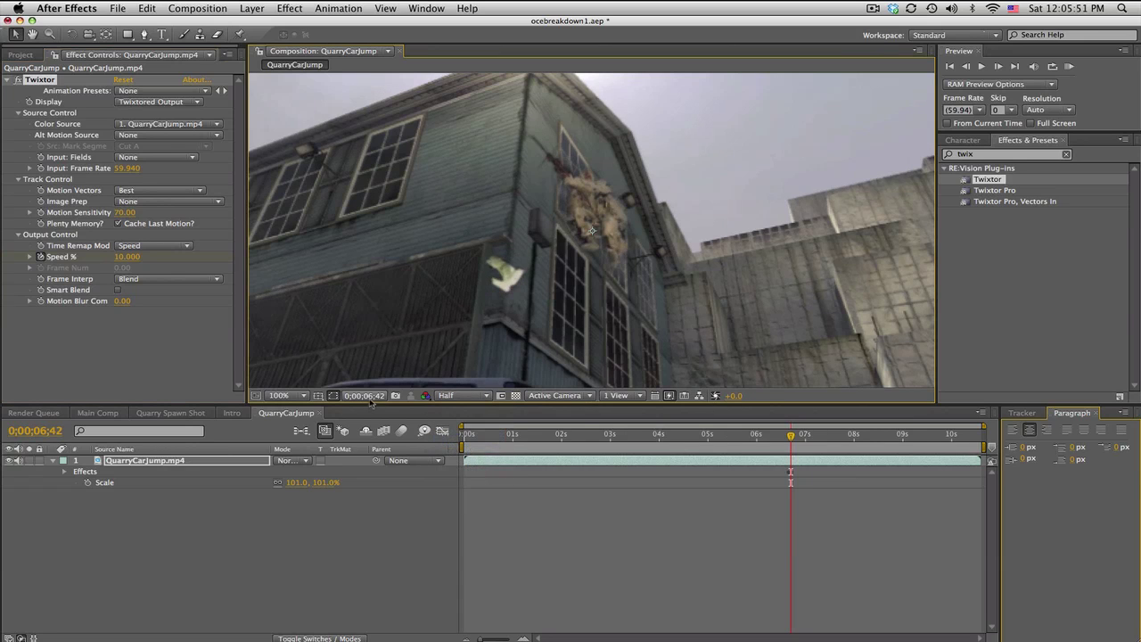
left_click(285, 396)
left_click(294, 343)
left_click(747, 434)
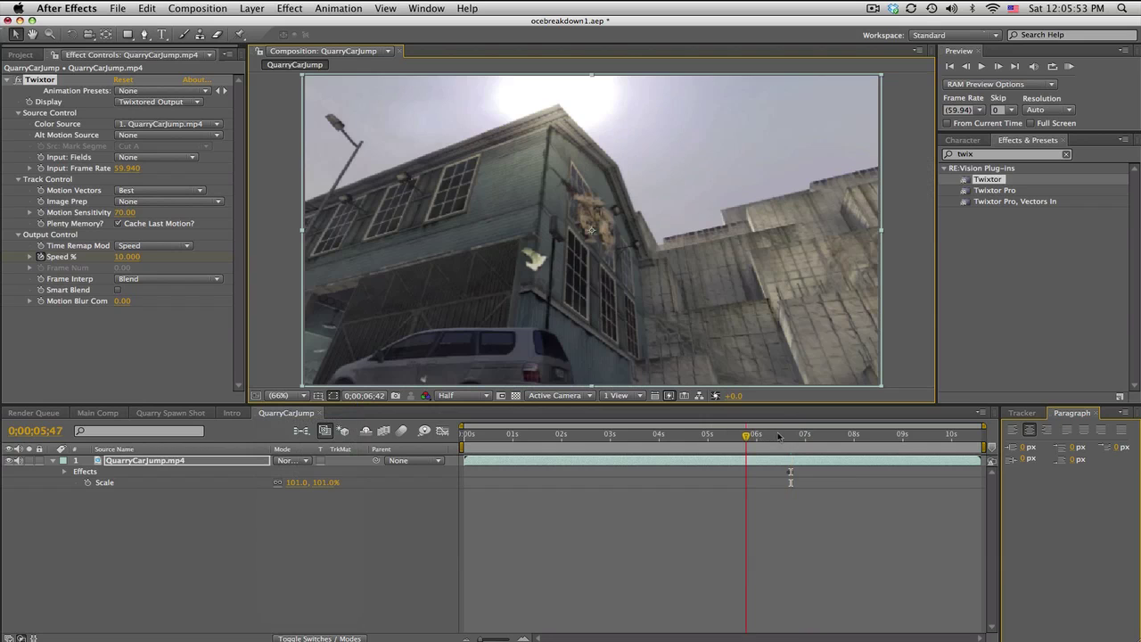
left_click_drag(747, 435, 856, 437)
From the project item list, add the QuarryCarJump comp into the Main Comp timeline.
left_click(97, 412)
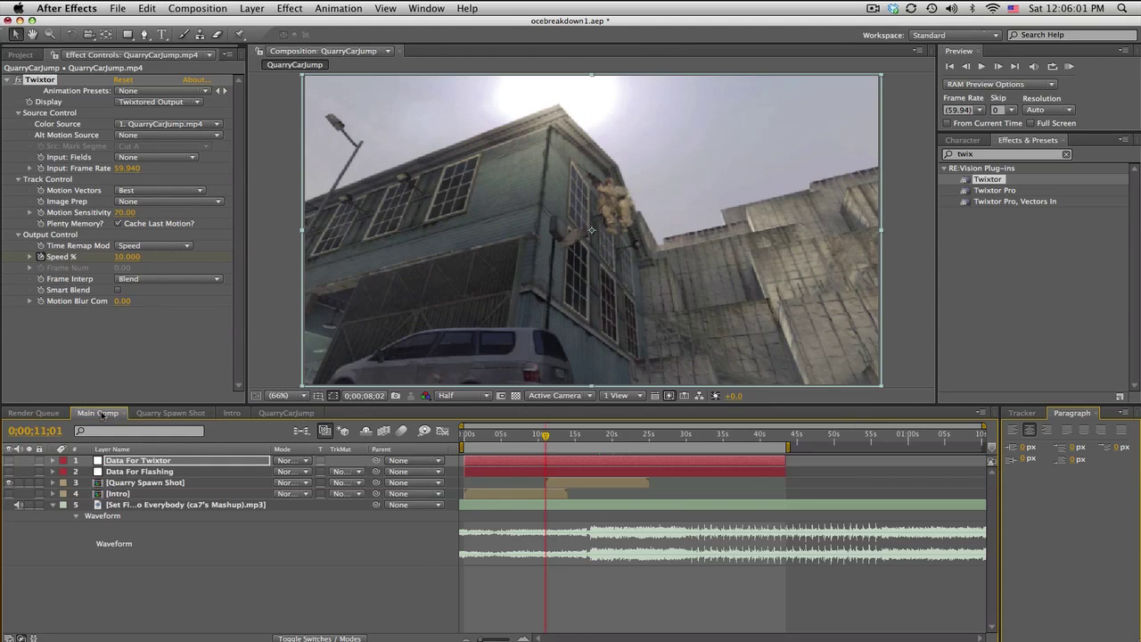
left_click(20, 51)
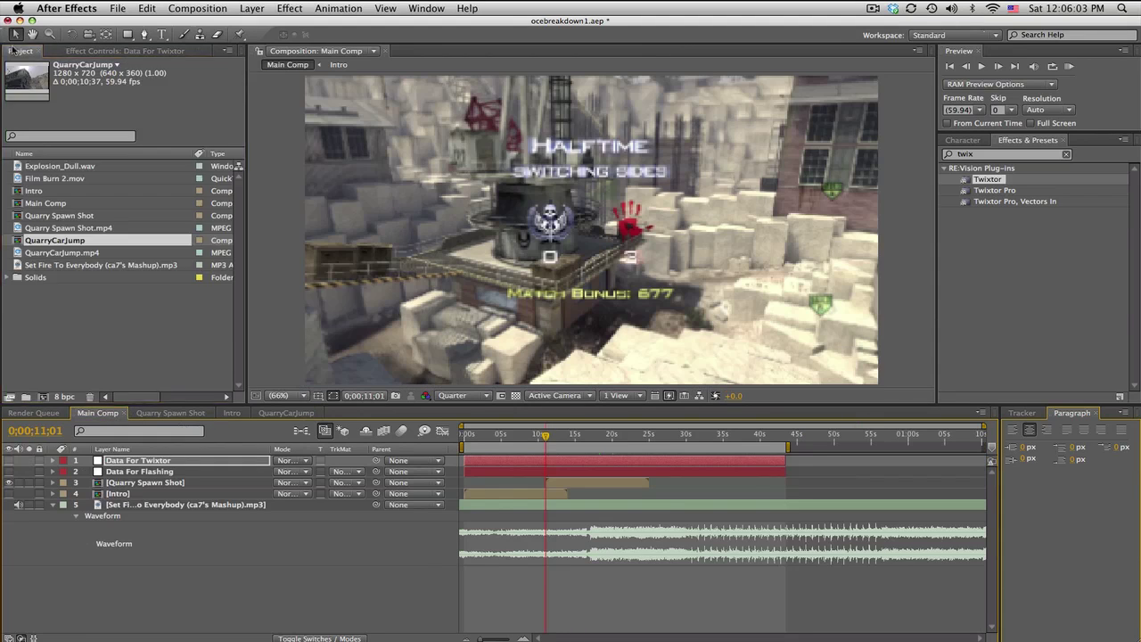
left_click_drag(152, 412, 161, 481)
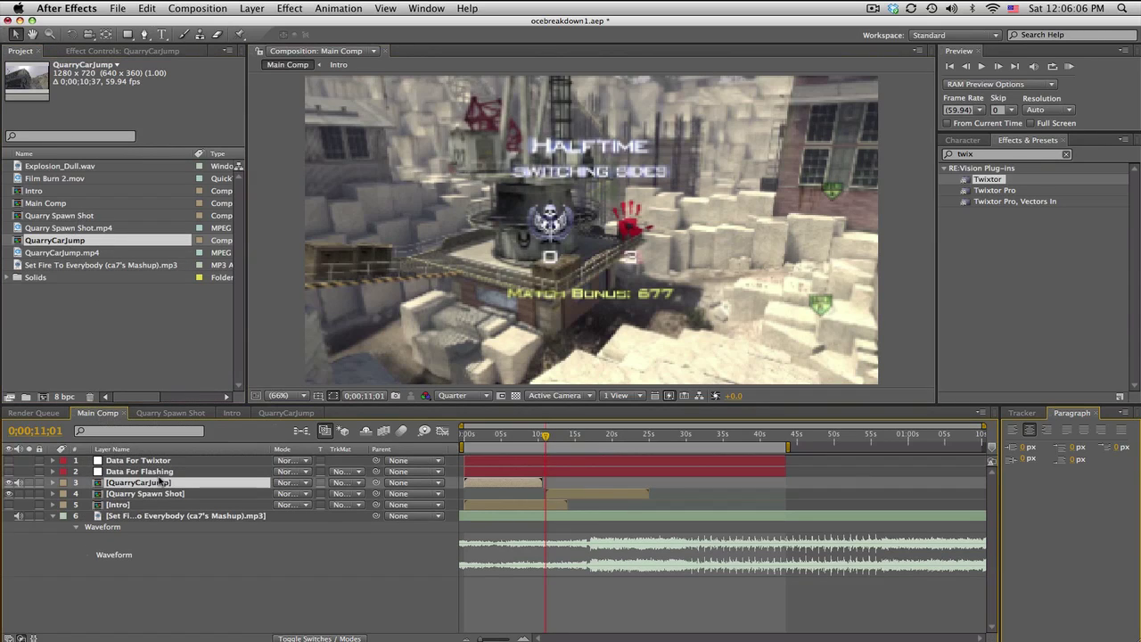
Zoom the timeline near 8 seconds and slide the QuarryCarJump layer later, to about 15 seconds.
left_click(523, 443)
key("equal")
key("equal")
key("equal")
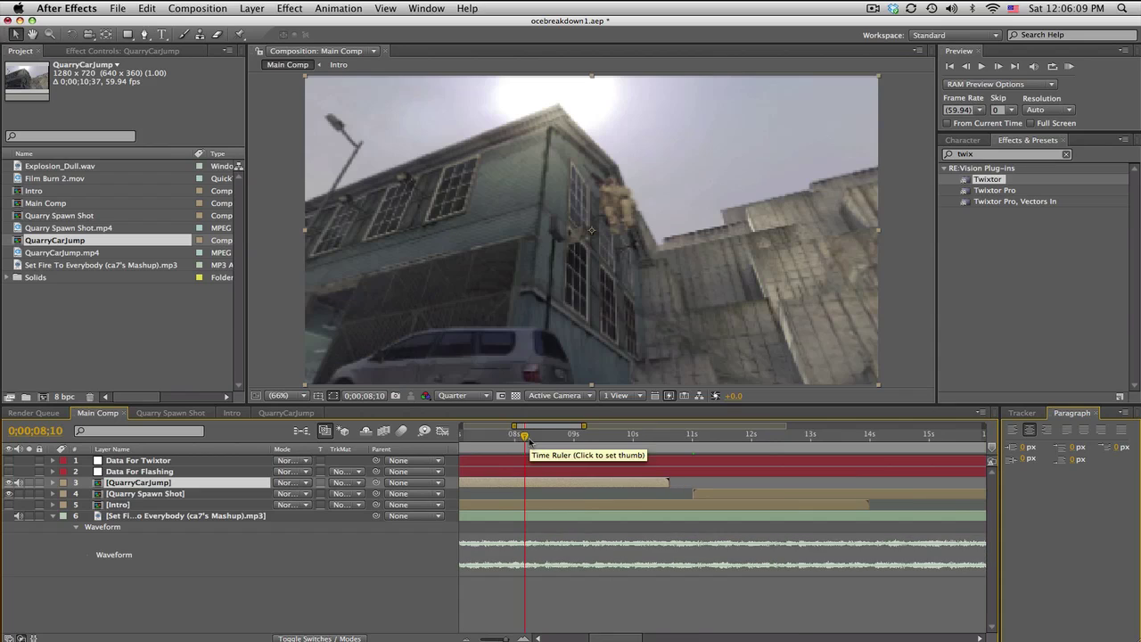
left_click_drag(683, 435, 823, 436)
left_click_drag(551, 429, 558, 429)
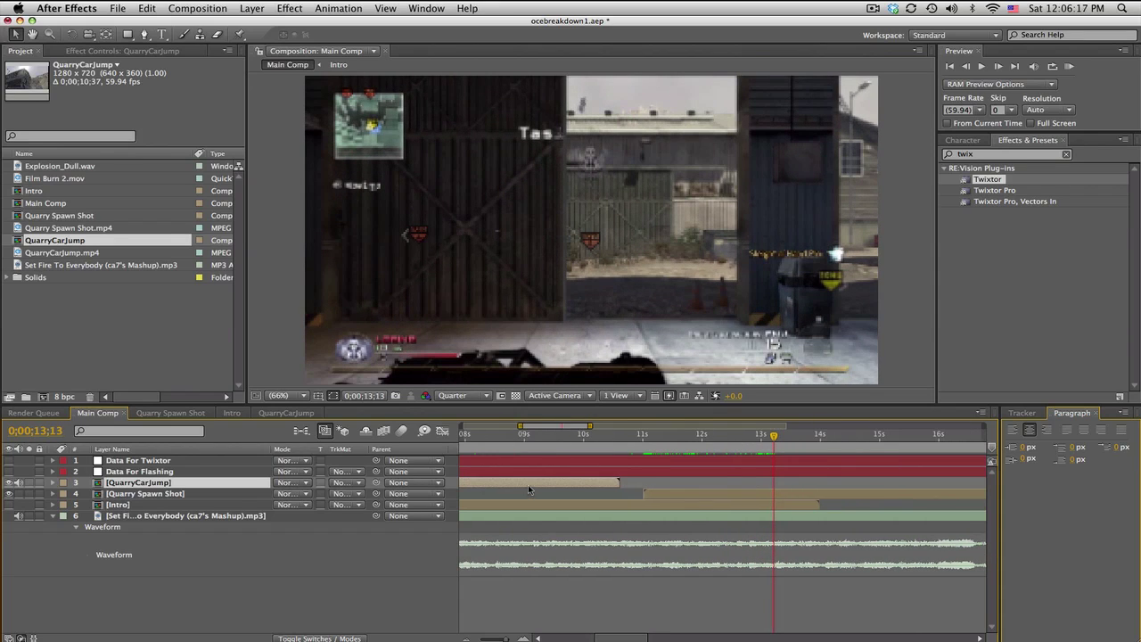
left_click_drag(527, 484, 813, 484)
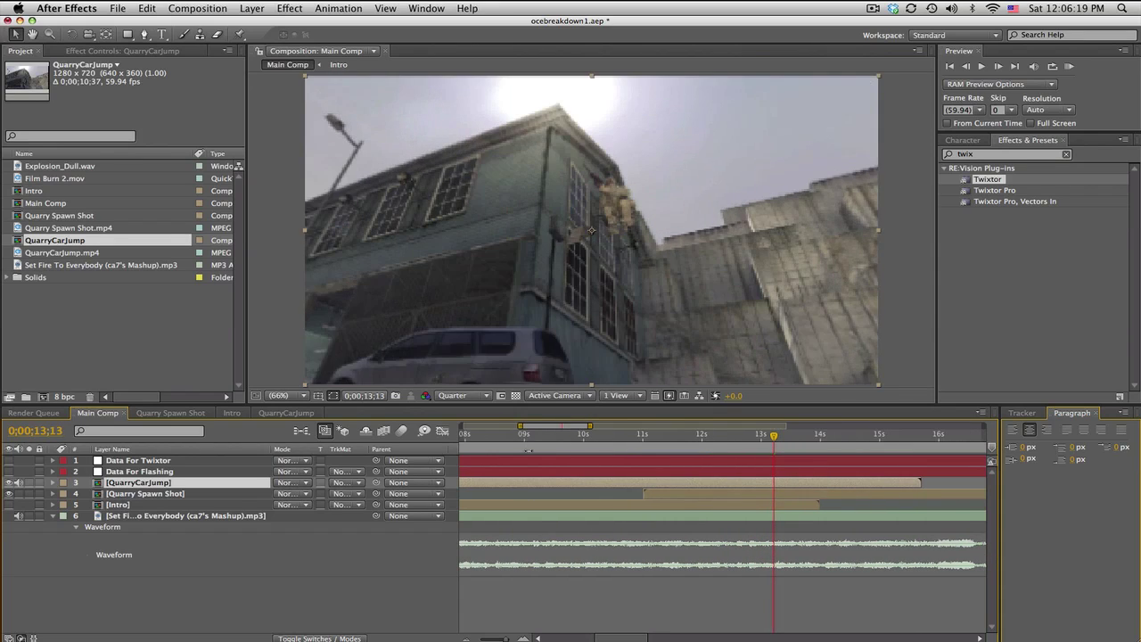
key("super+5")
Search Effects & Presets for 'linear' and apply Linear Wipe to the QuarryCarJump layer.
key("BackSpace")
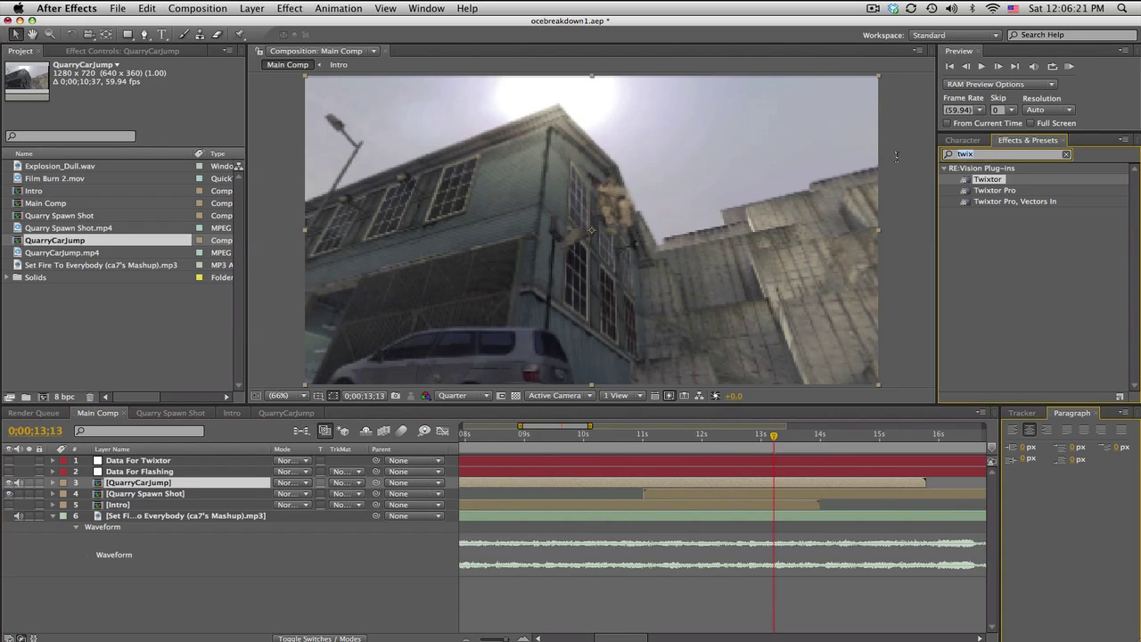
type("linear")
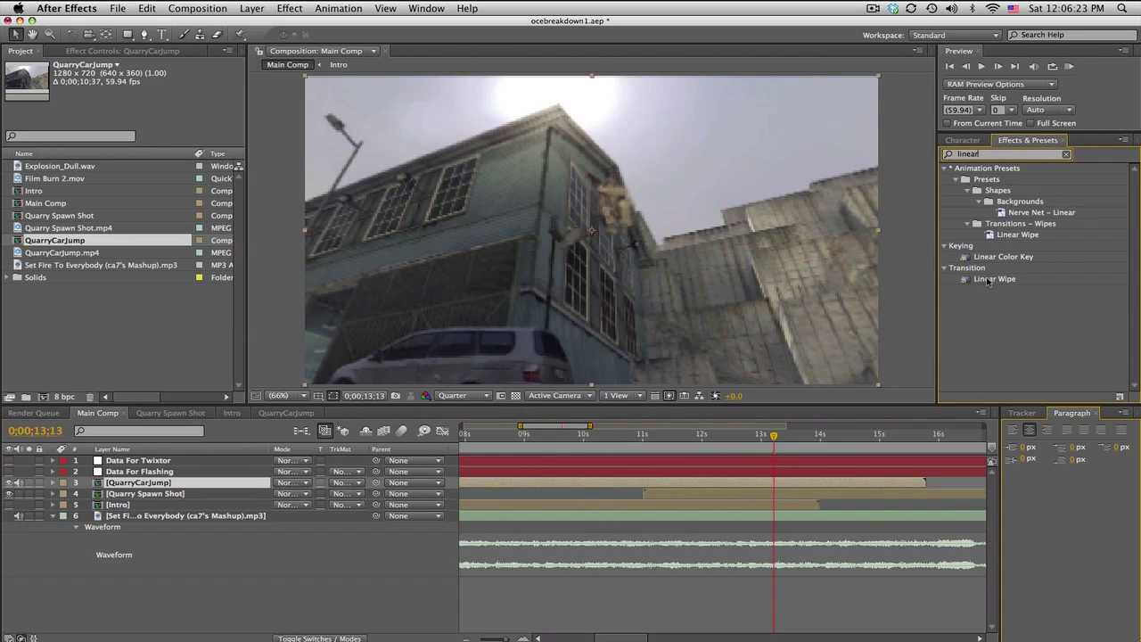
left_click_drag(987, 281, 536, 490)
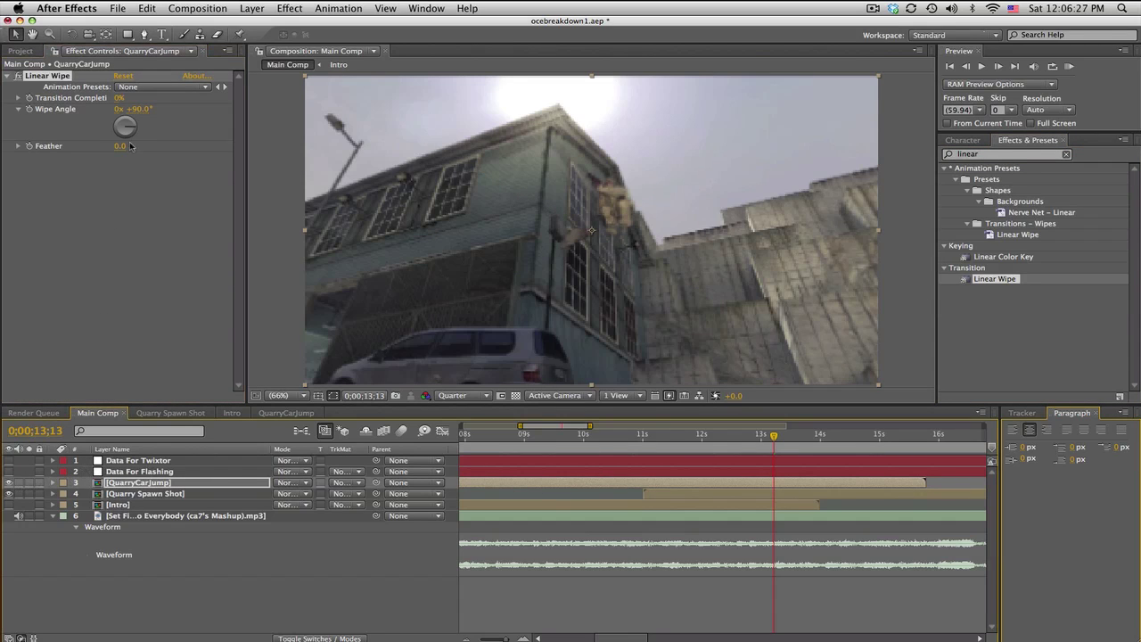
Raise the wipe's Transition Completion to about 39% and preview at Full resolution.
left_click_drag(117, 100, 156, 108)
left_click(463, 395)
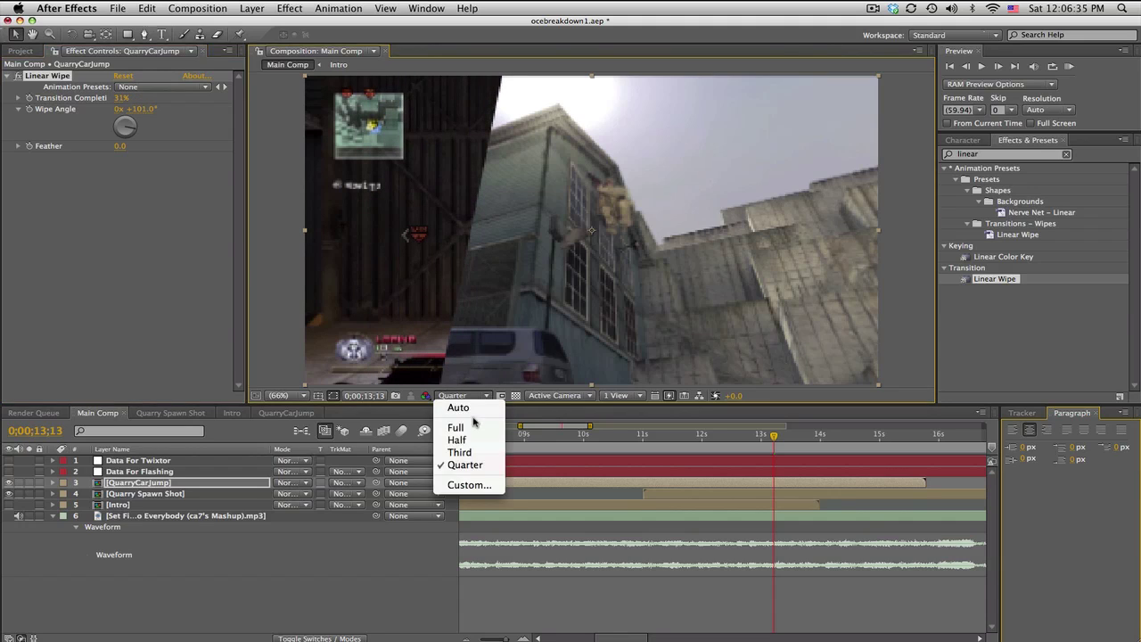
left_click(463, 427)
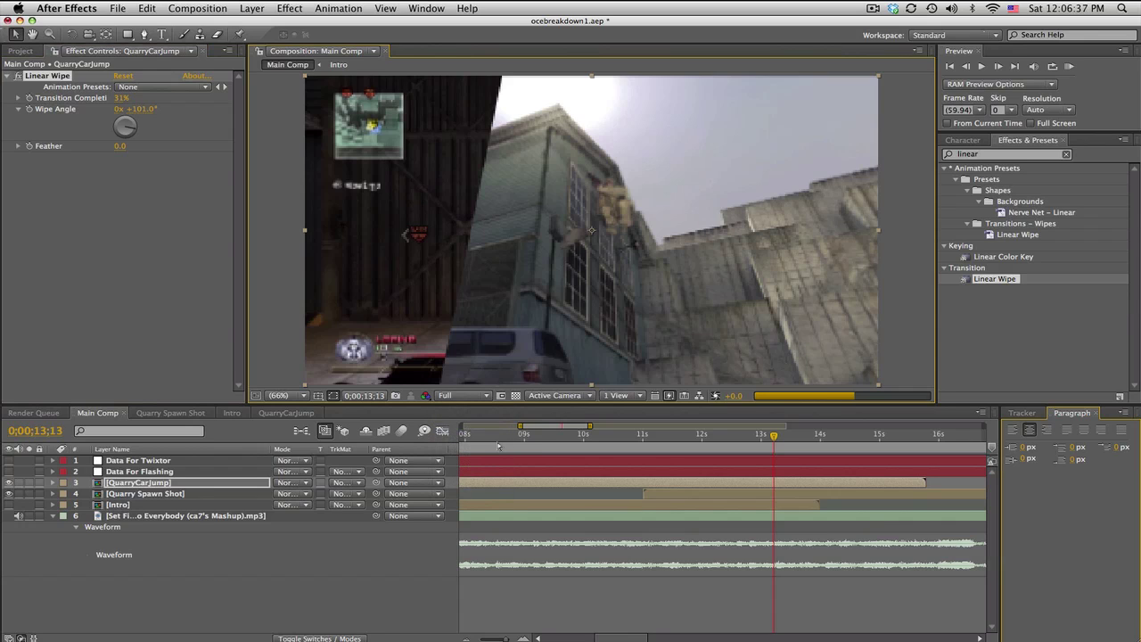
left_click(655, 437)
left_click_drag(662, 436, 688, 435)
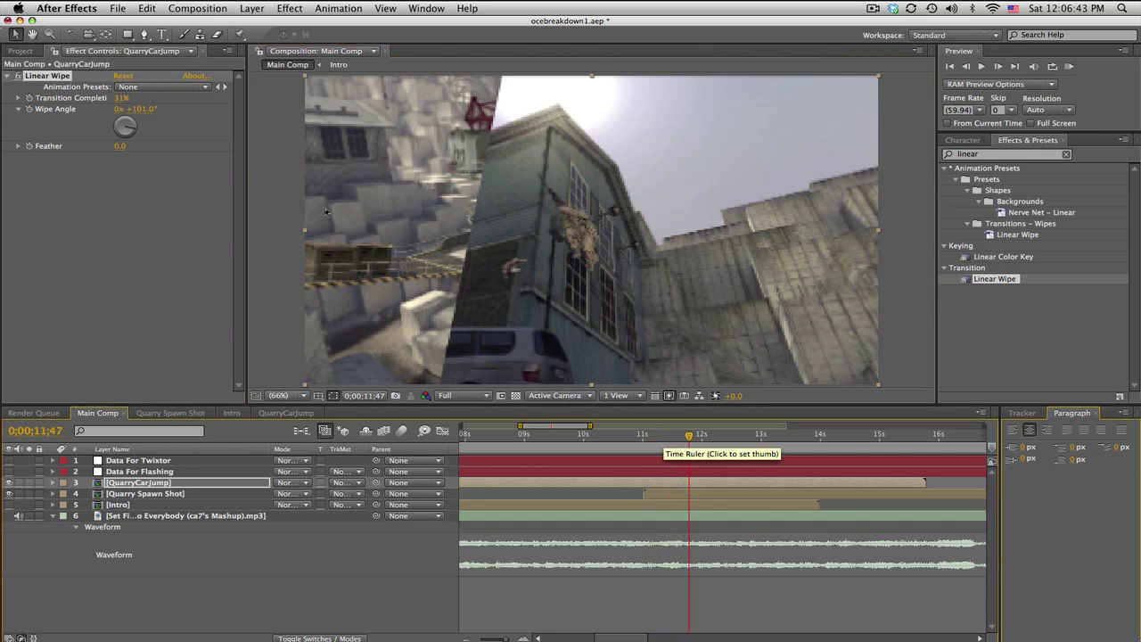
left_click_drag(121, 97, 129, 97)
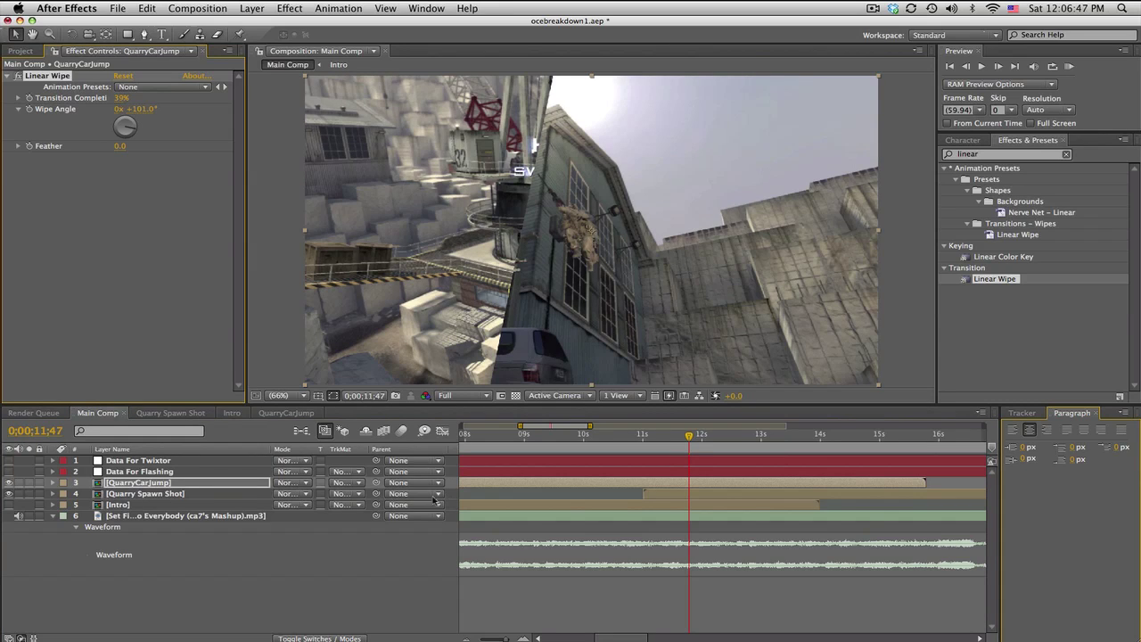
Set the QuarryCarJump layer's Position to 1056, 360.
left_click(231, 485)
key("p")
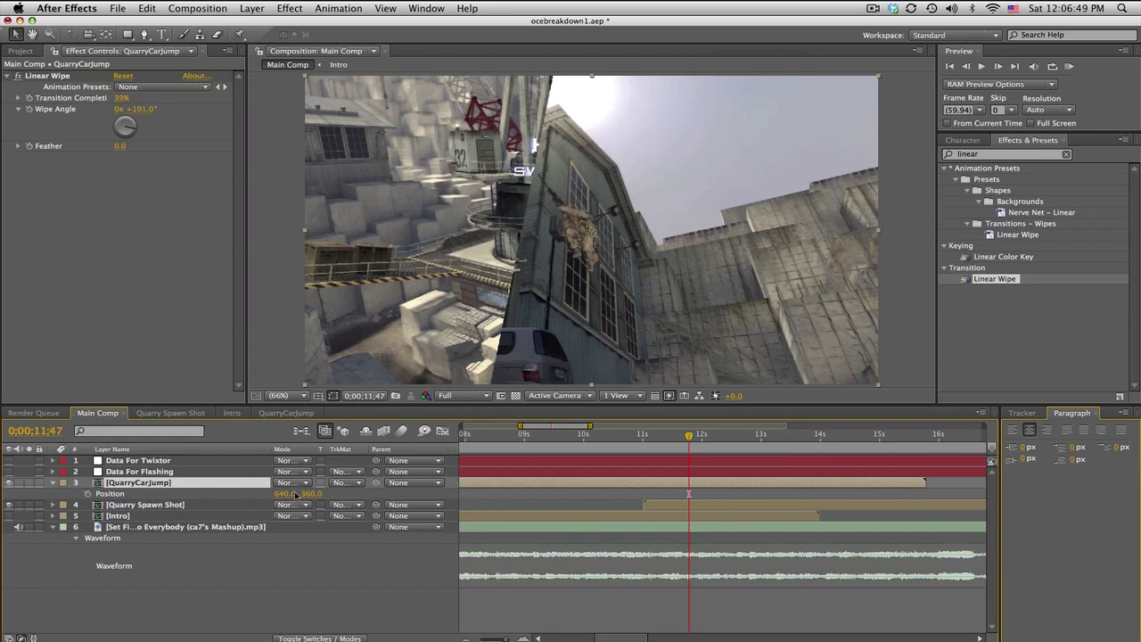
left_click_drag(287, 493, 527, 486)
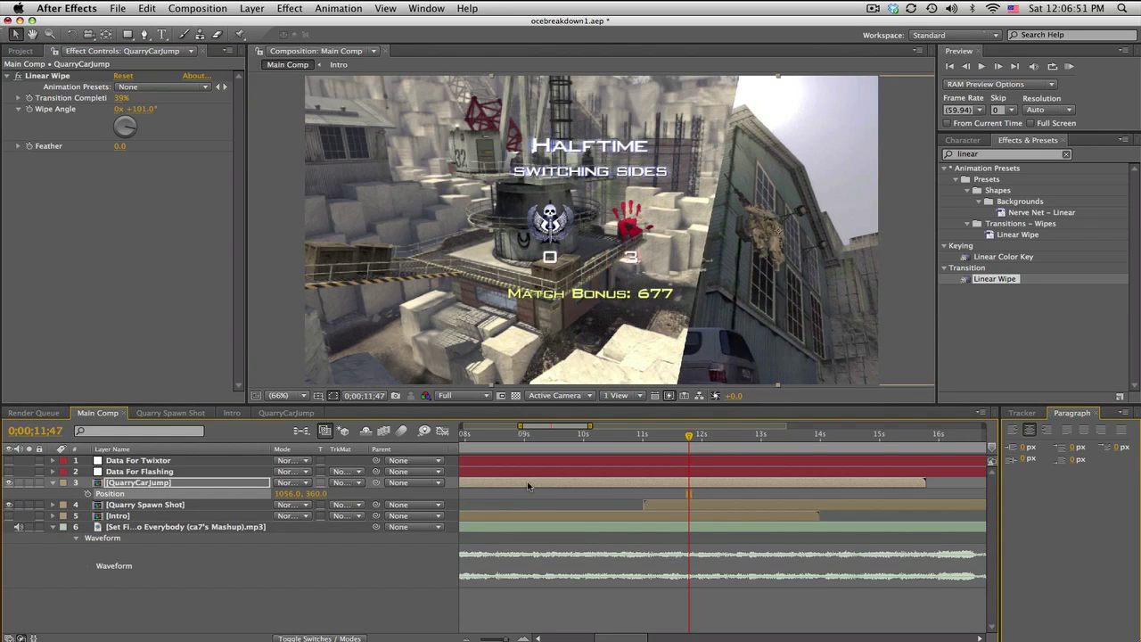
Slide the layer later and preview the cut between about 12.5 and 14 seconds.
left_click_drag(694, 438, 792, 438)
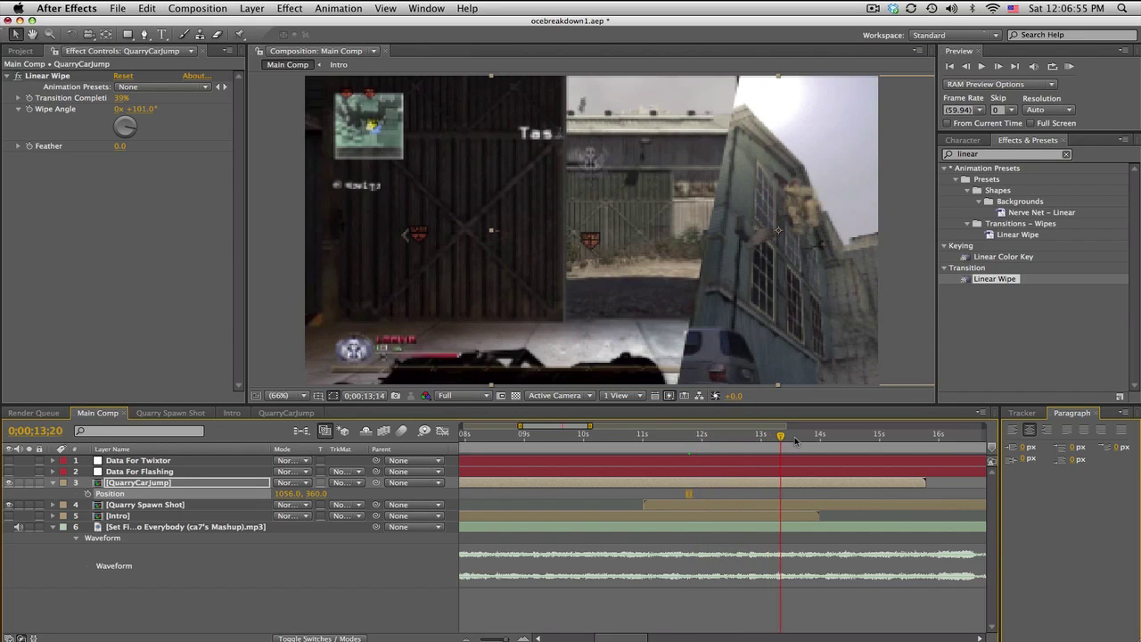
key("minus")
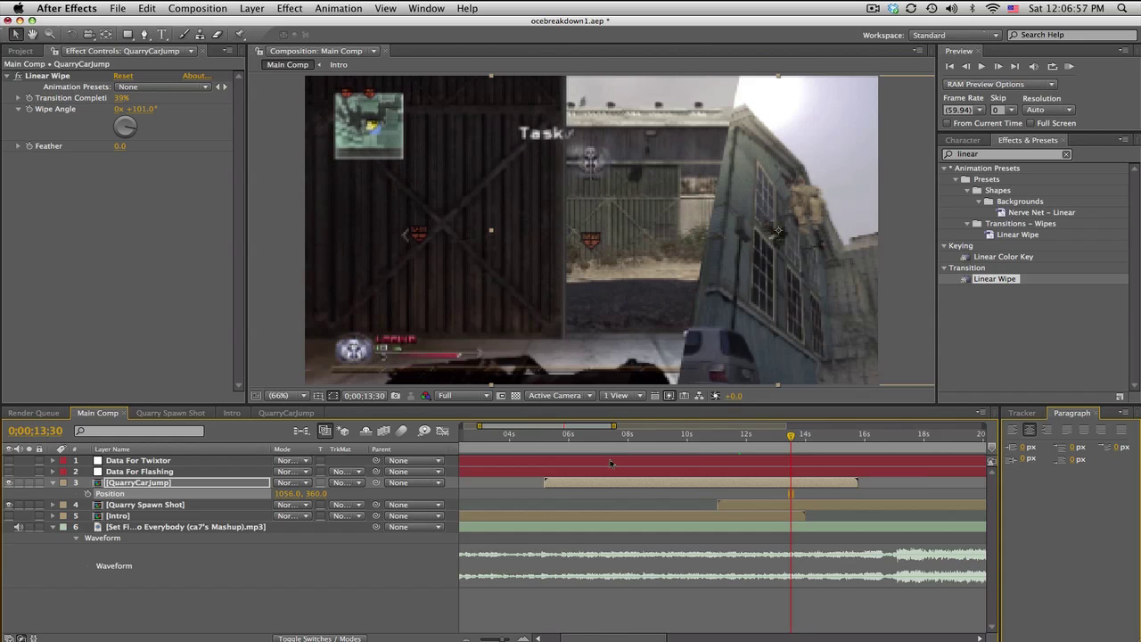
left_click_drag(536, 428, 577, 433)
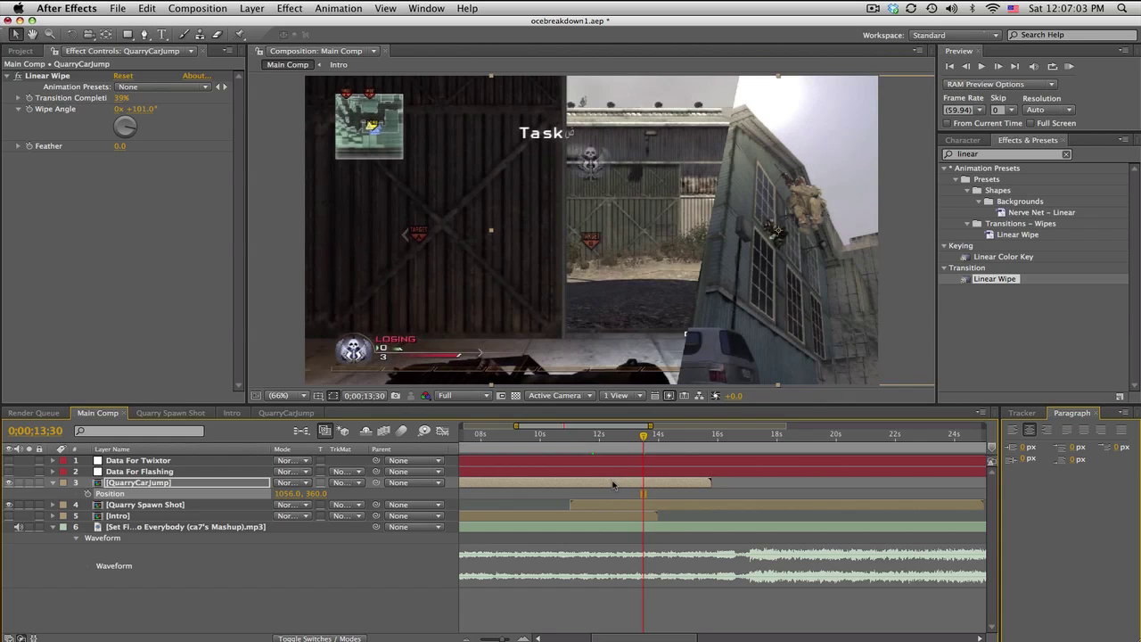
left_click_drag(612, 484, 680, 486)
left_click(614, 437)
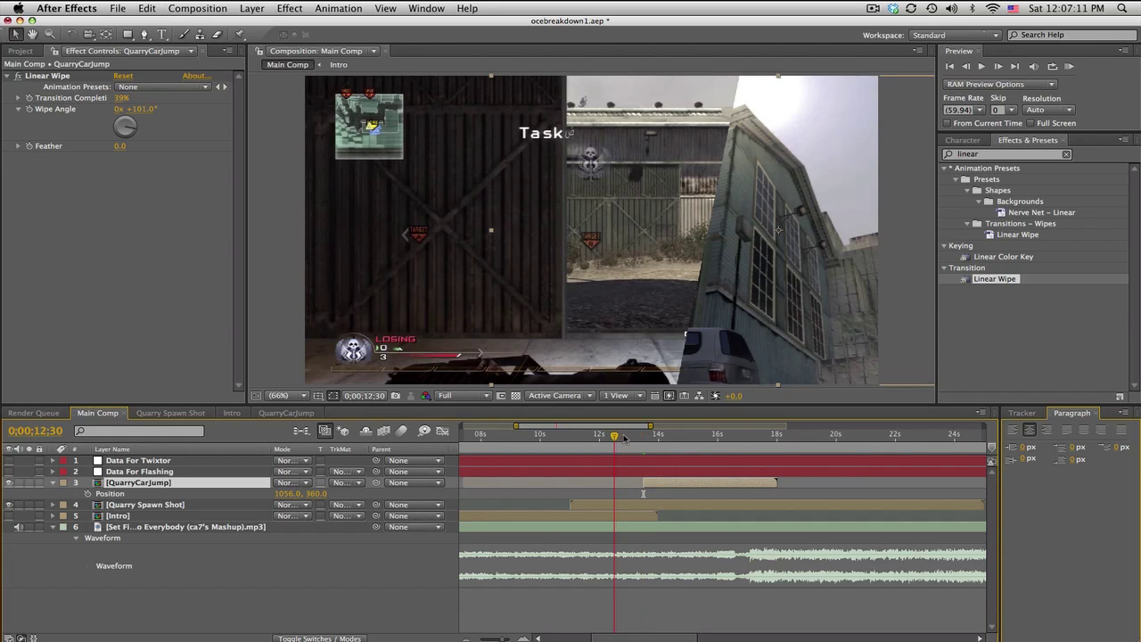
left_click_drag(624, 436, 725, 436)
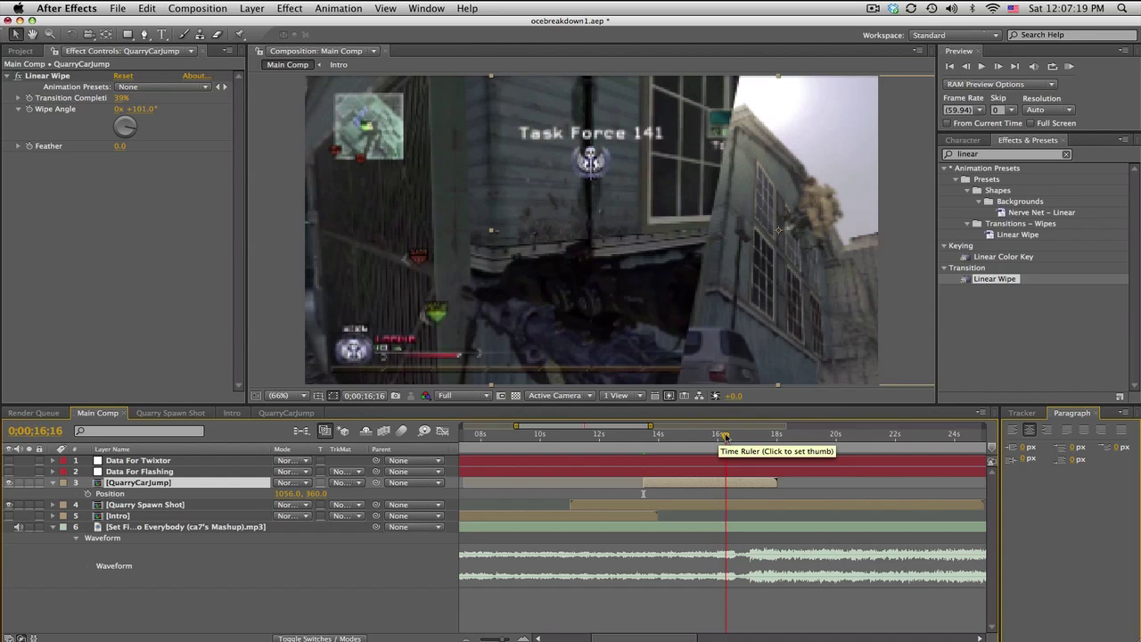
left_click(644, 436)
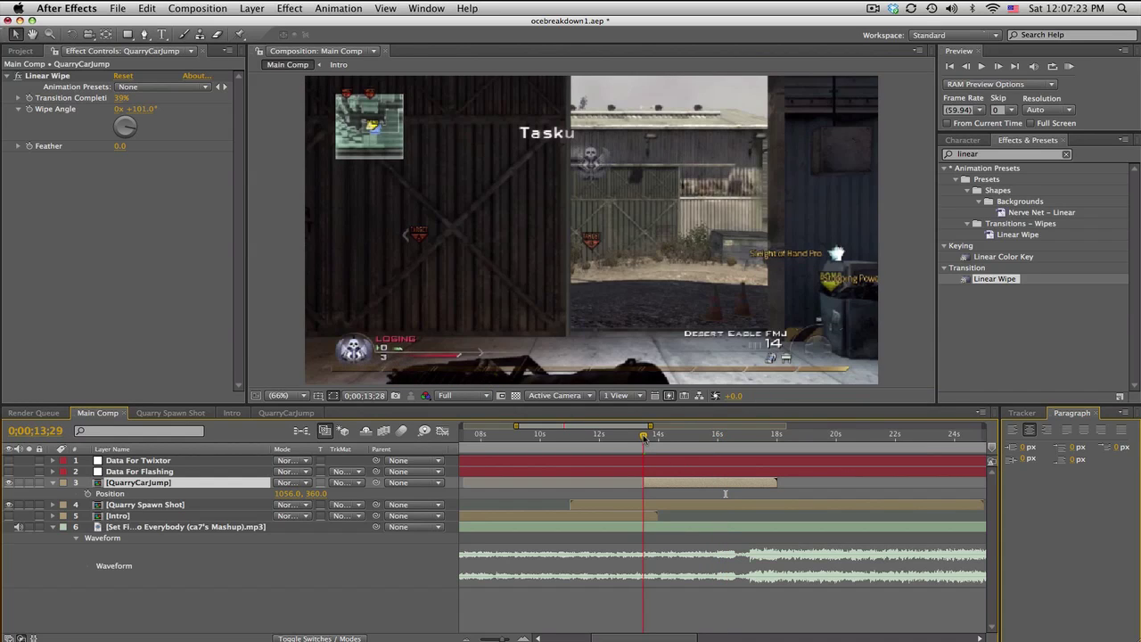
left_click_drag(644, 437, 669, 437)
key("equal")
key("equal")
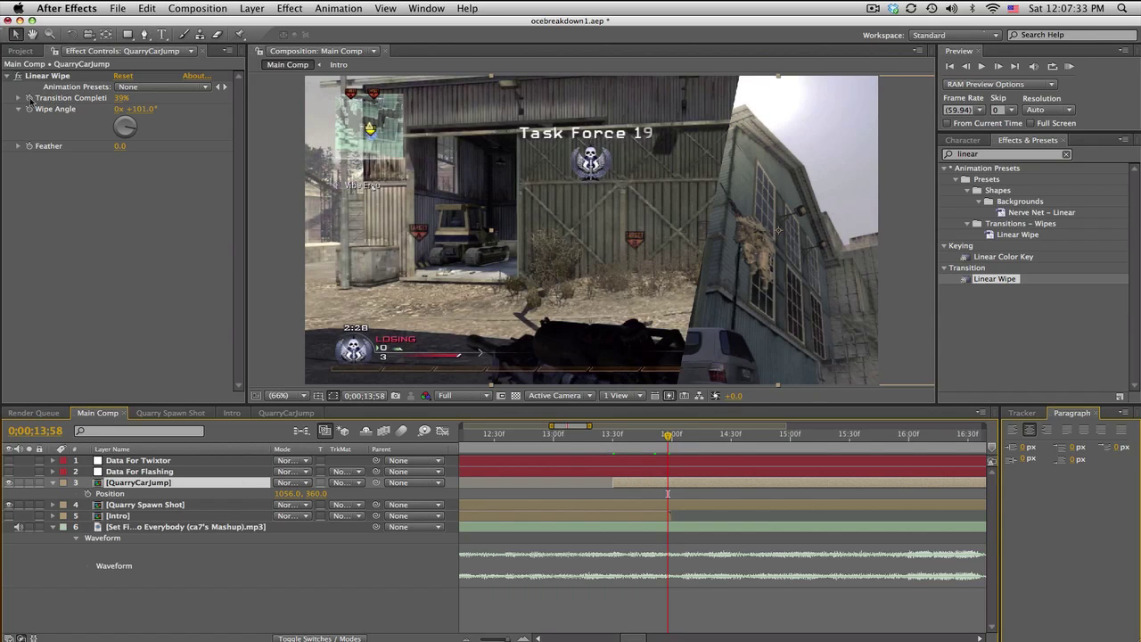
Keyframe the wipe's Transition Completion and set its Feather to 25.
left_click(29, 98)
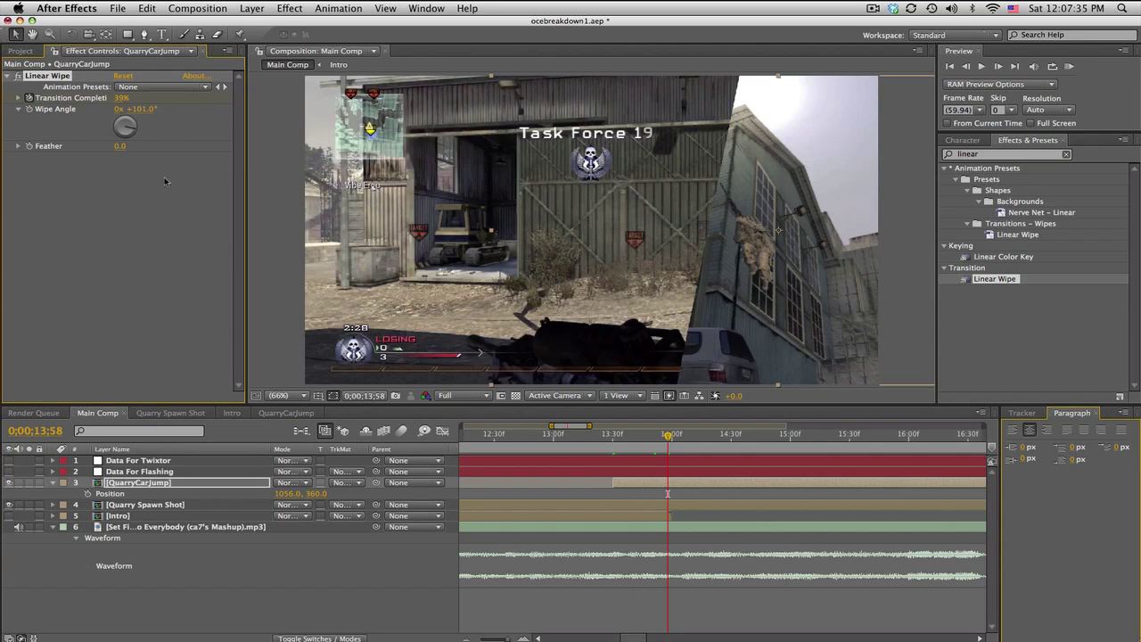
left_click(117, 159)
left_click(119, 146)
type("10")
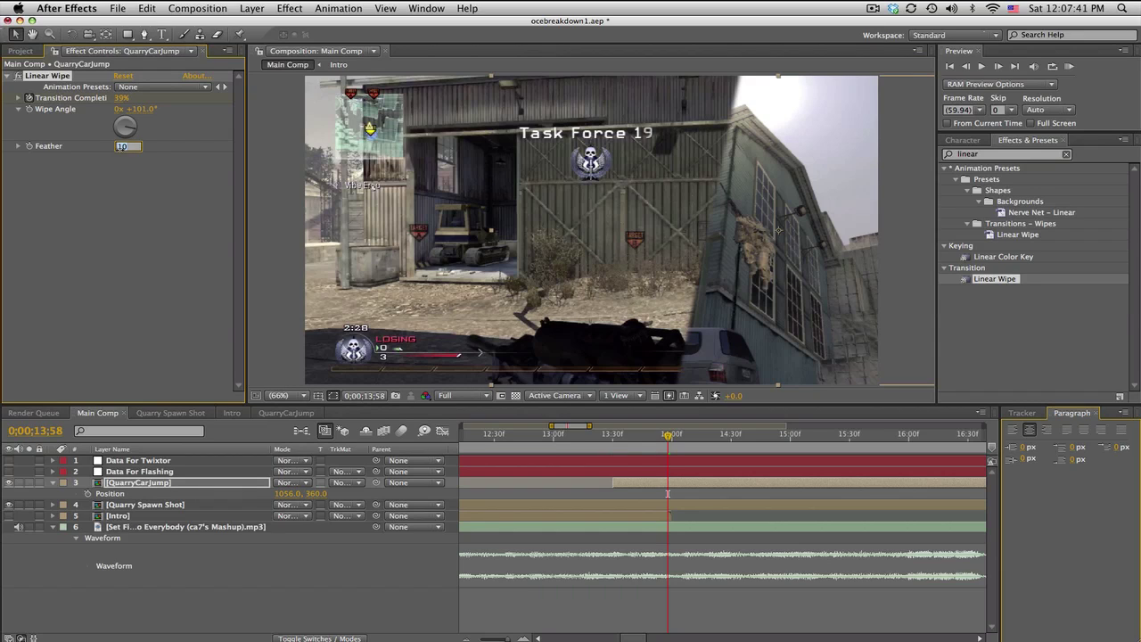
key("Return")
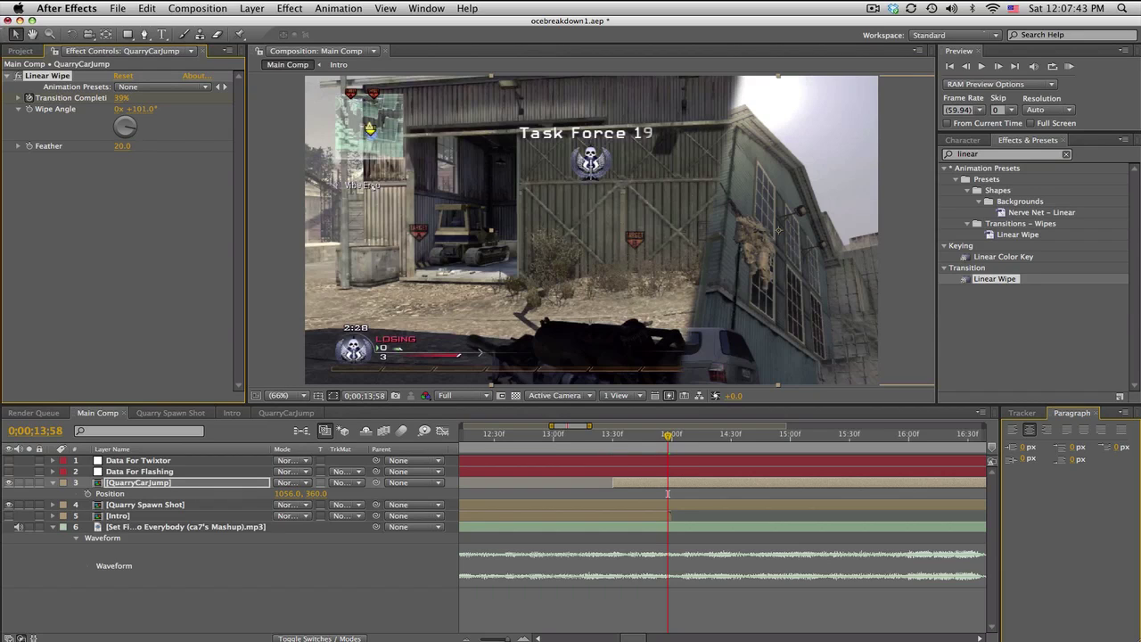
left_click(119, 147)
type("25")
key("Return")
Reveal the layer's animated properties and check the Transition Completion keyframe at 13;58.
left_click(193, 484)
key("u")
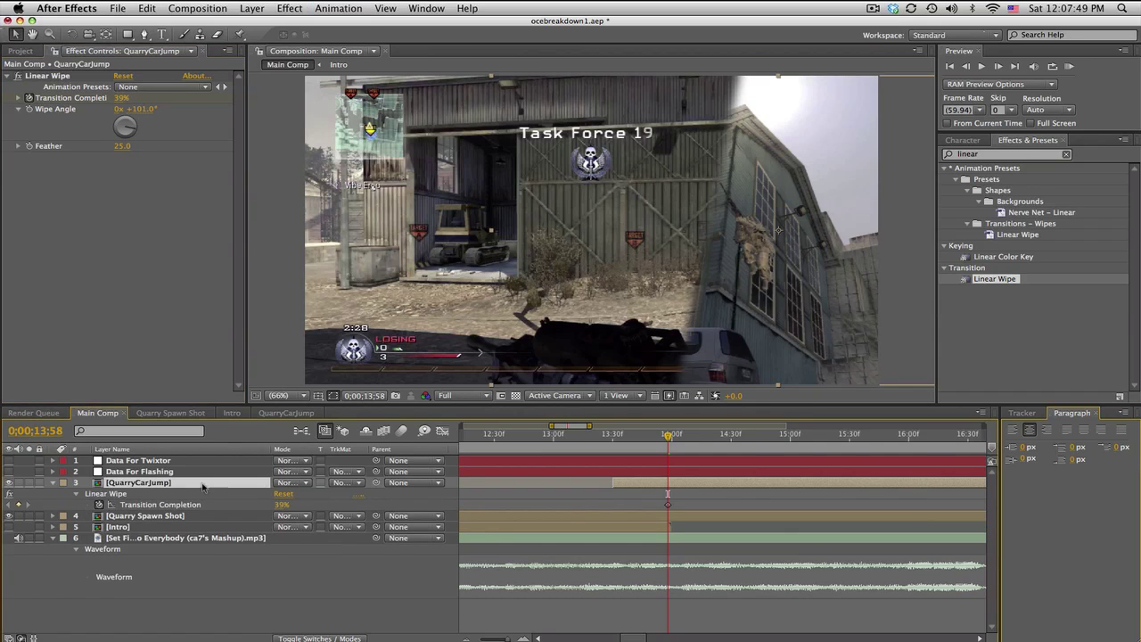
left_click(615, 434)
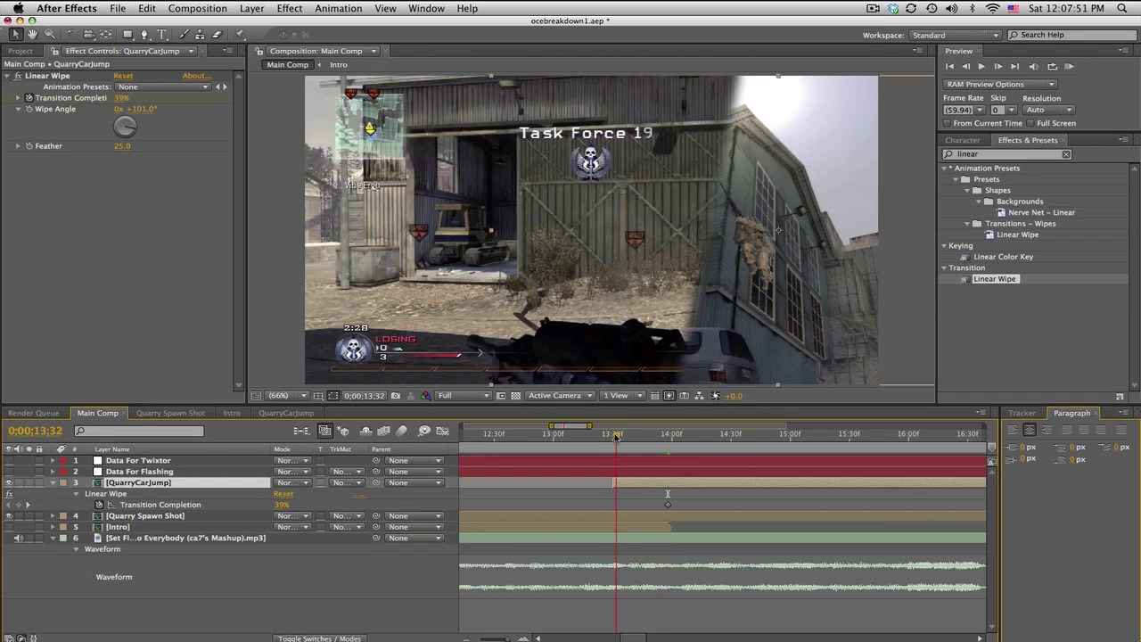
left_click(614, 434)
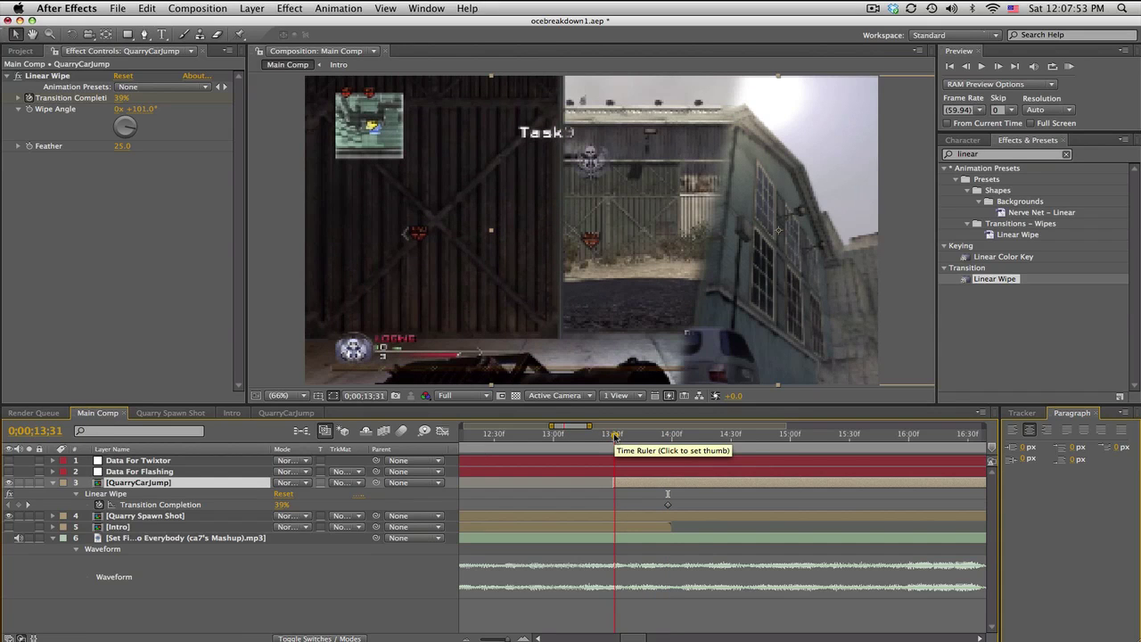
left_click(668, 506)
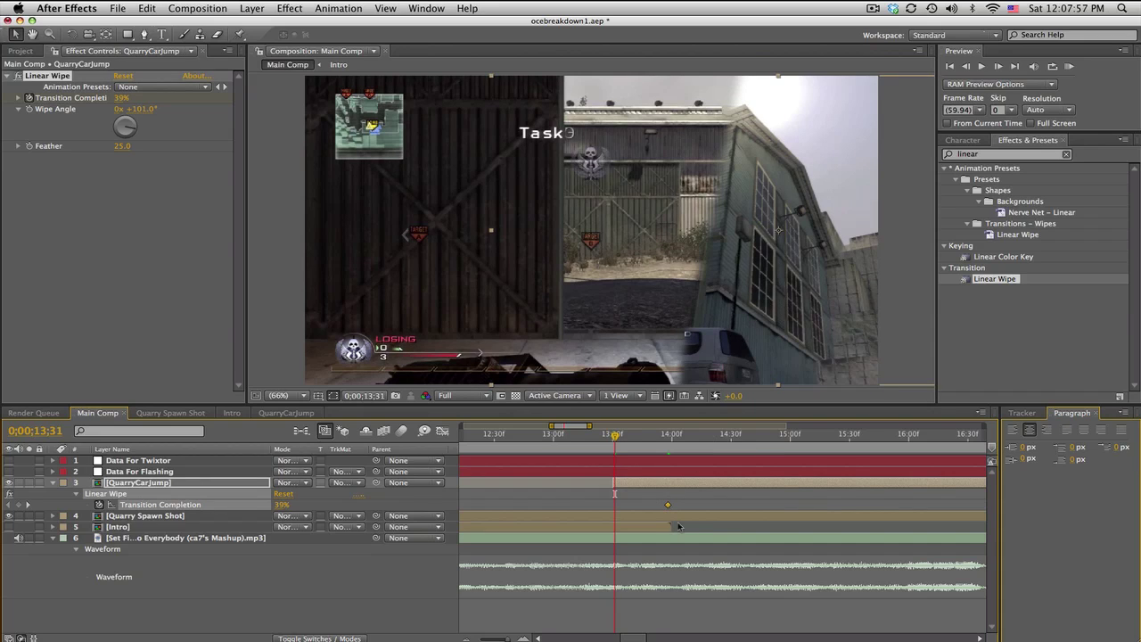
left_click(668, 437)
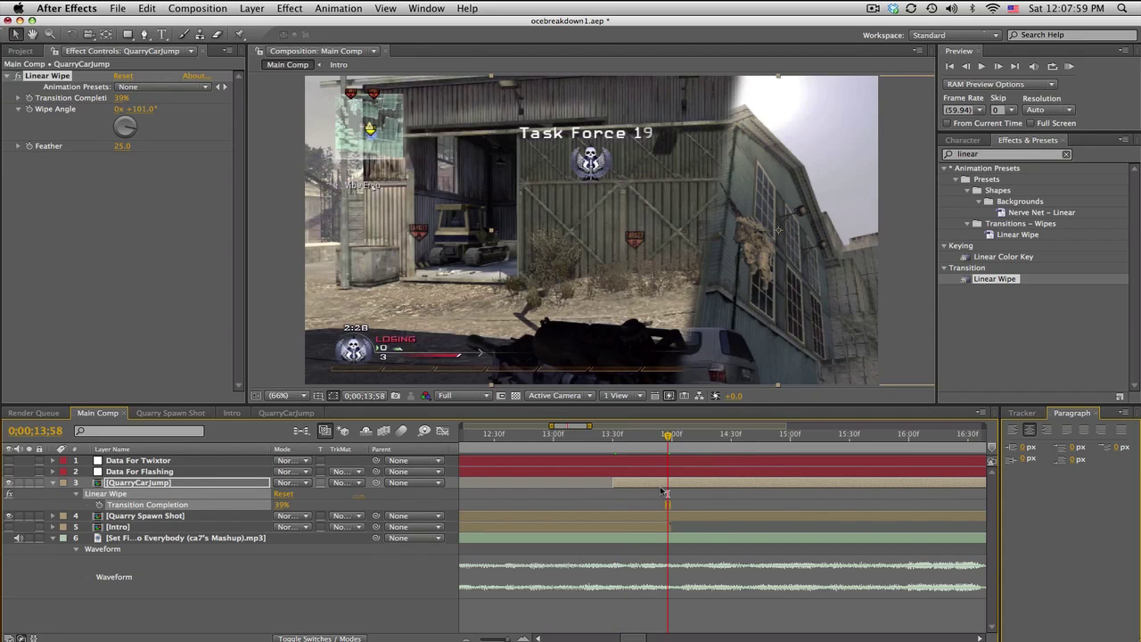
Apply a second Linear Wipe to QuarryCarJump with a 0° wipe angle.
left_click_drag(1000, 281, 357, 214)
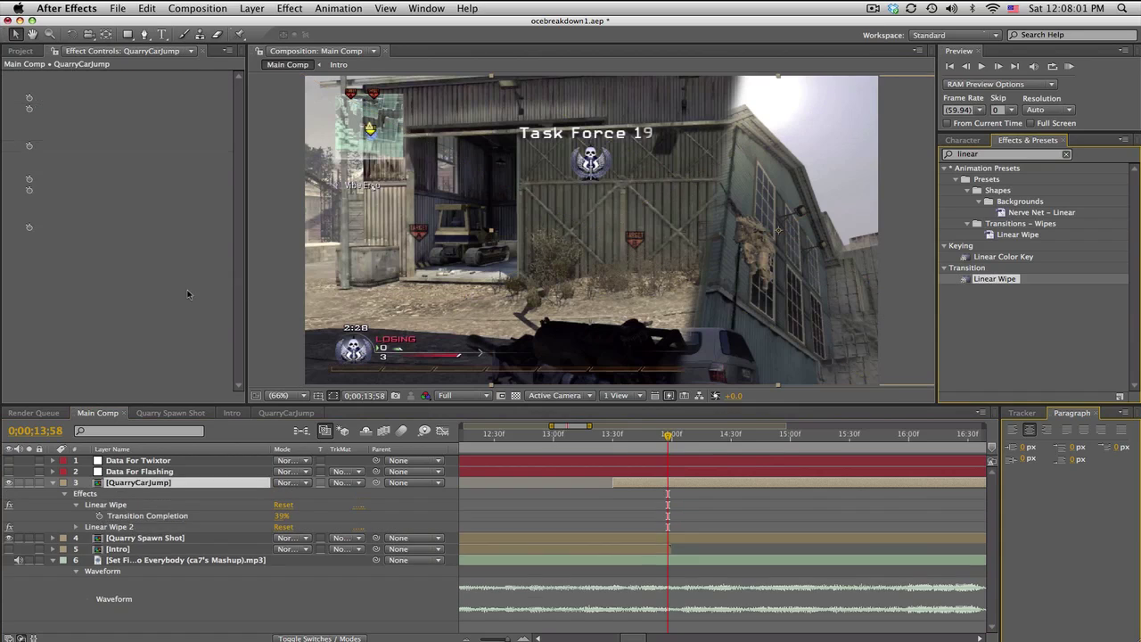
left_click(140, 190)
type("0")
key("Return")
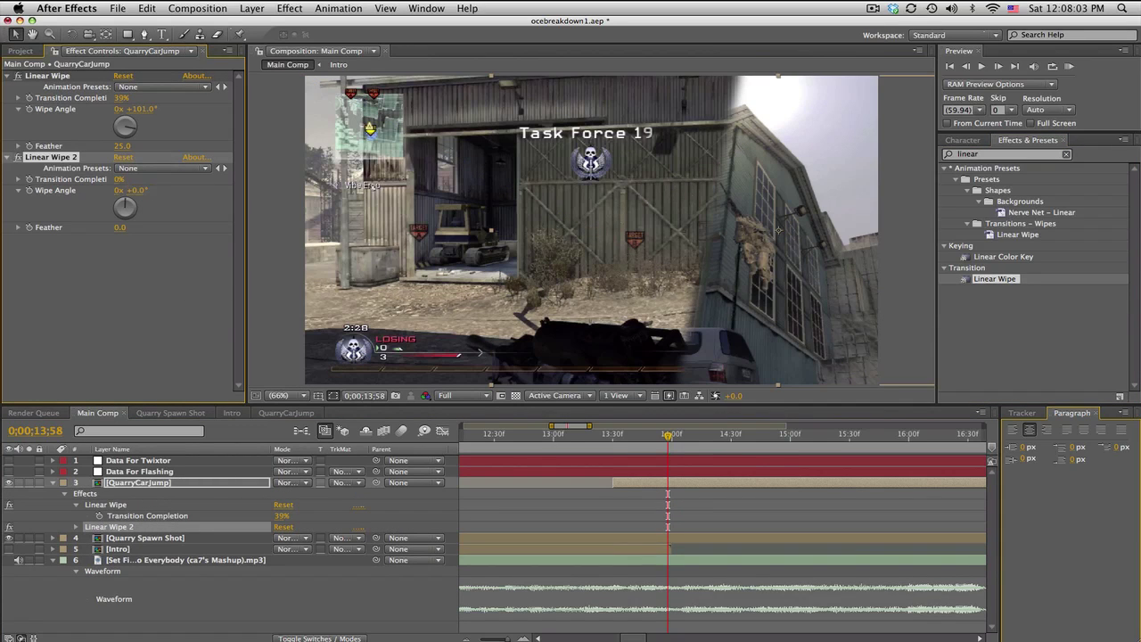
mouse_move(119, 179)
left_mouse_down()
mouse_move(205, 182)
mouse_move(119, 186)
left_mouse_up()
Set the second wipe's completion to 100% at 13;30 and shift that keyframe a few frames earlier.
left_click(613, 437)
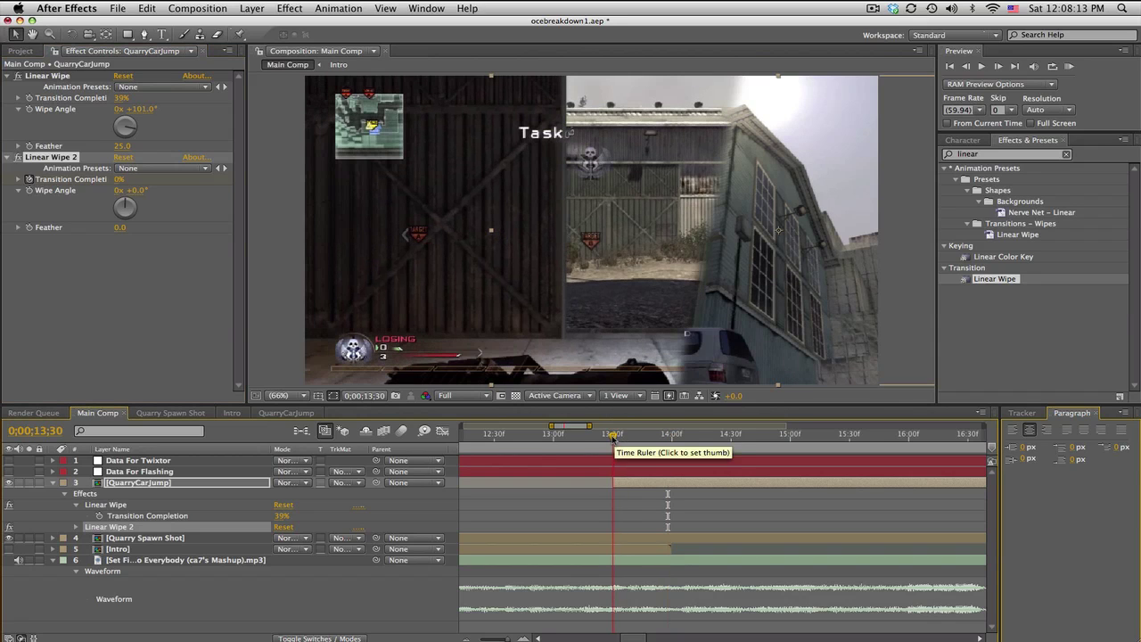
left_click_drag(119, 184, 339, 217)
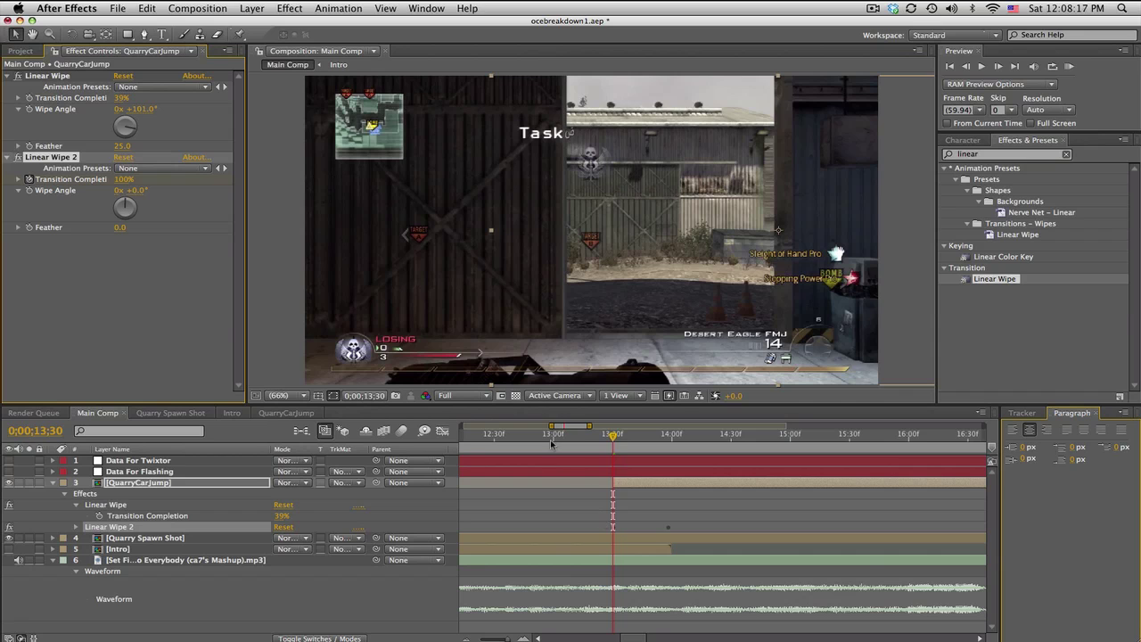
left_click_drag(551, 443, 666, 446)
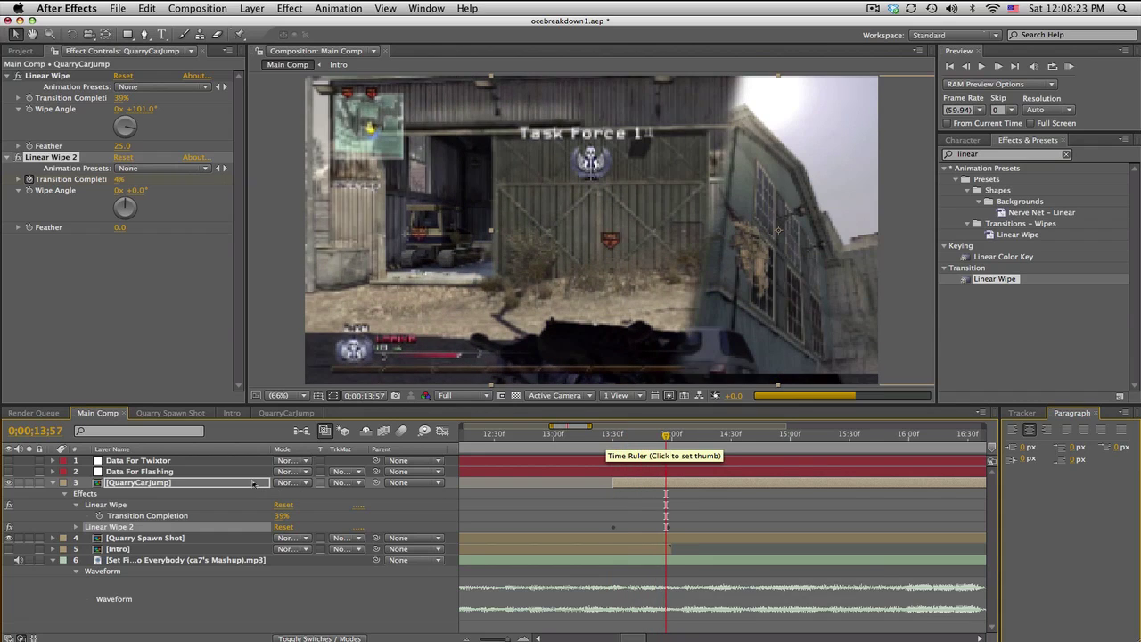
left_click(249, 483)
key("u")
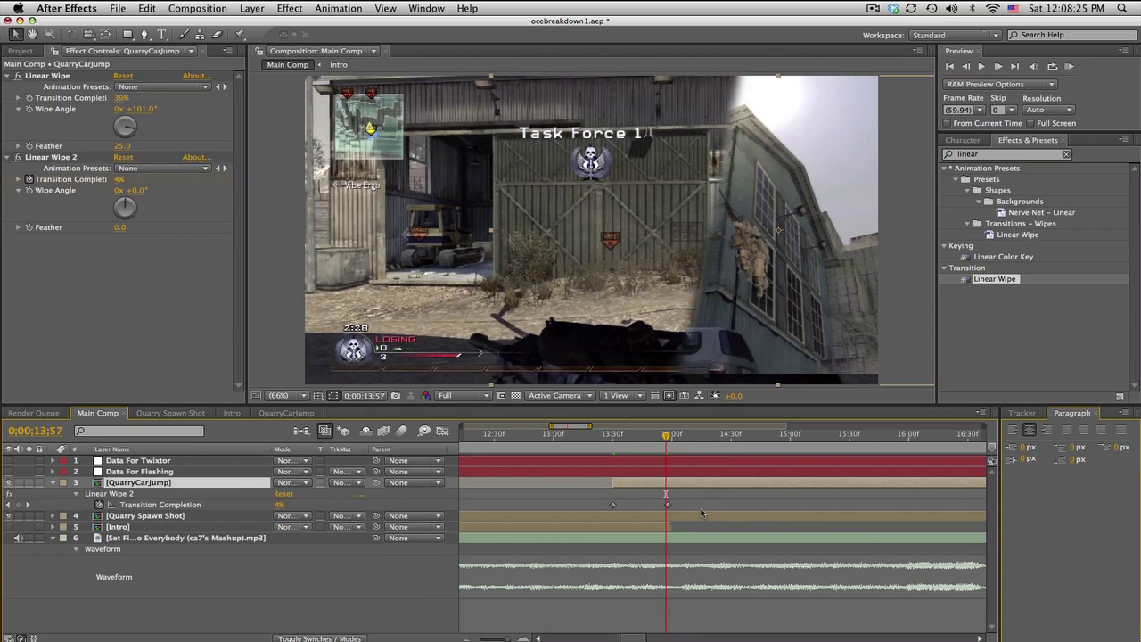
left_click_drag(668, 506, 627, 506)
Preview the wipe between 13;24 and 13;44, then give the second wipe a Feather of 50.
left_click(601, 438)
left_click_drag(610, 438, 578, 430)
left_click(640, 438)
left_click(575, 437)
left_click(573, 436)
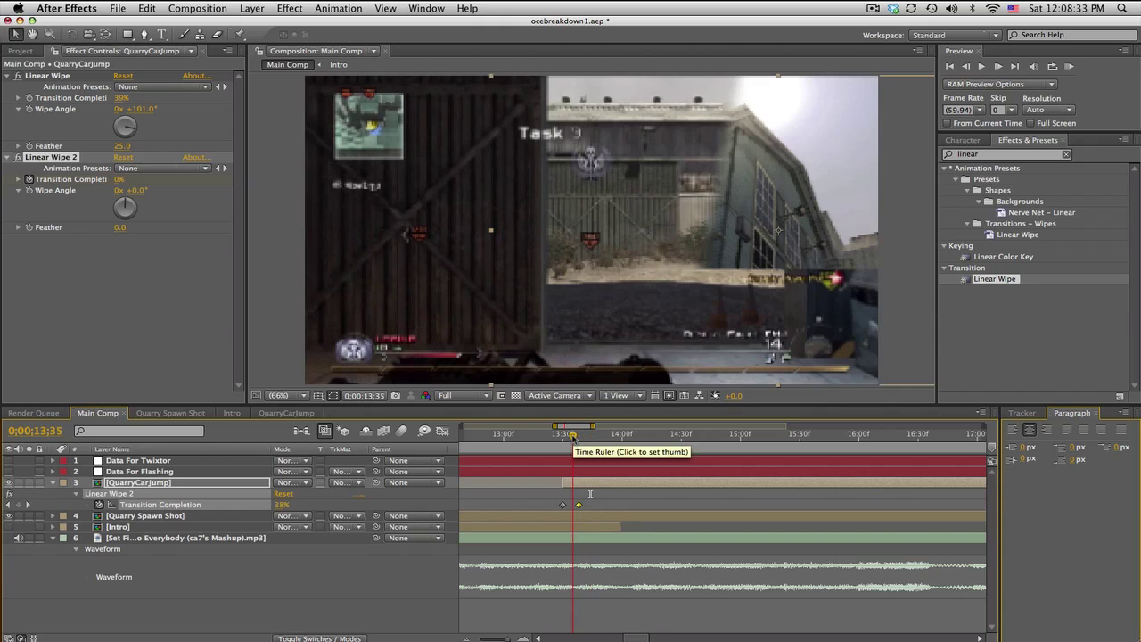
left_click(125, 227)
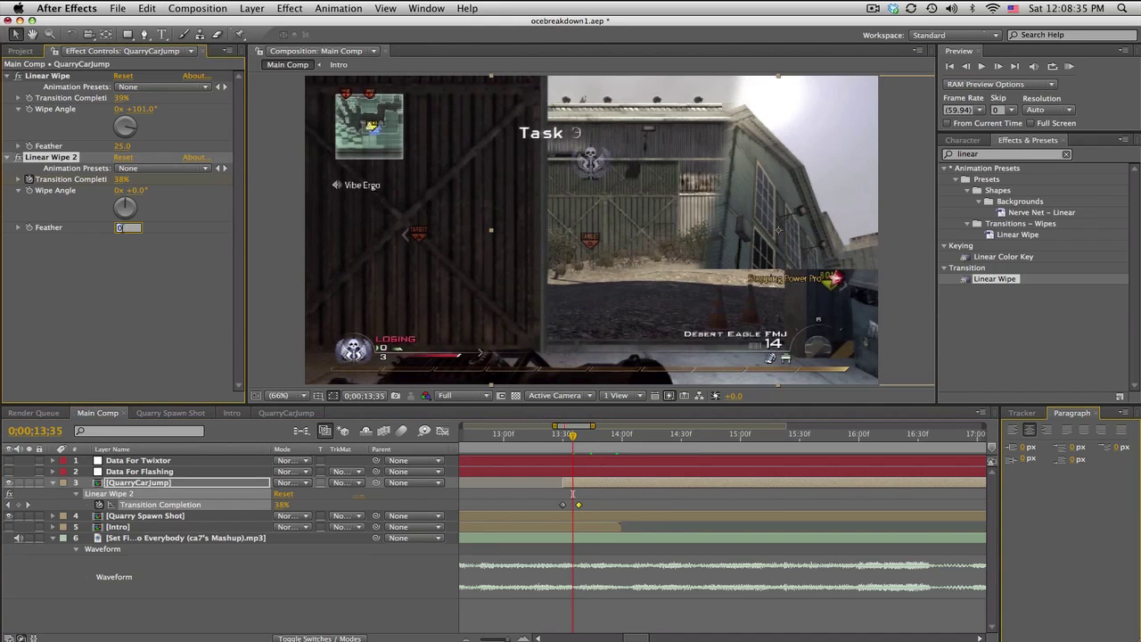
type("50")
key("Return")
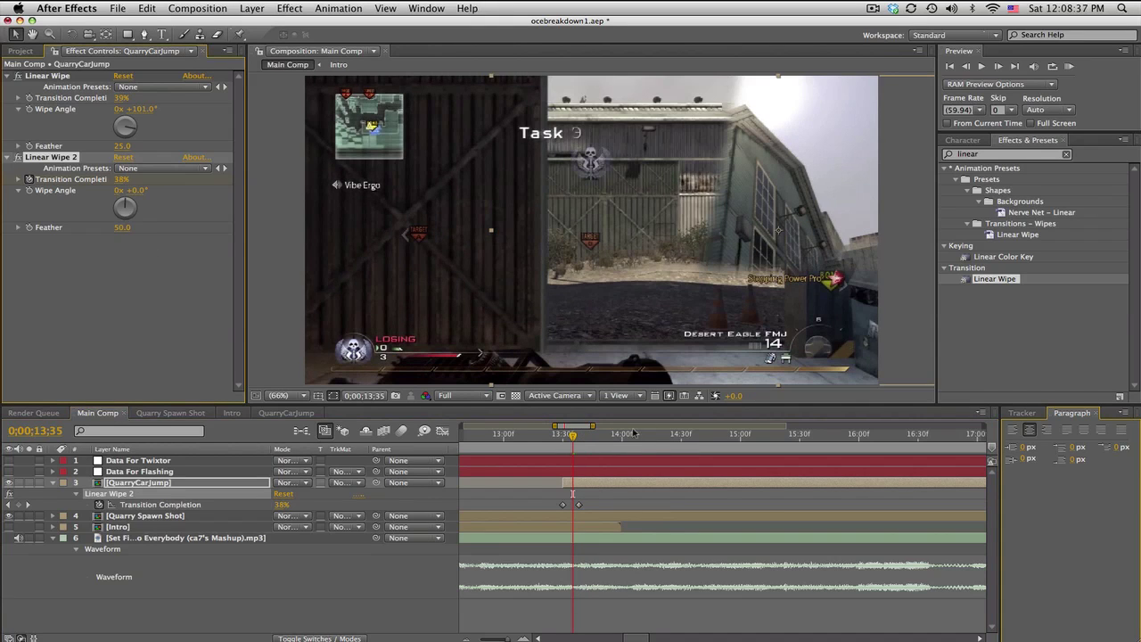
key("minus")
key("minus")
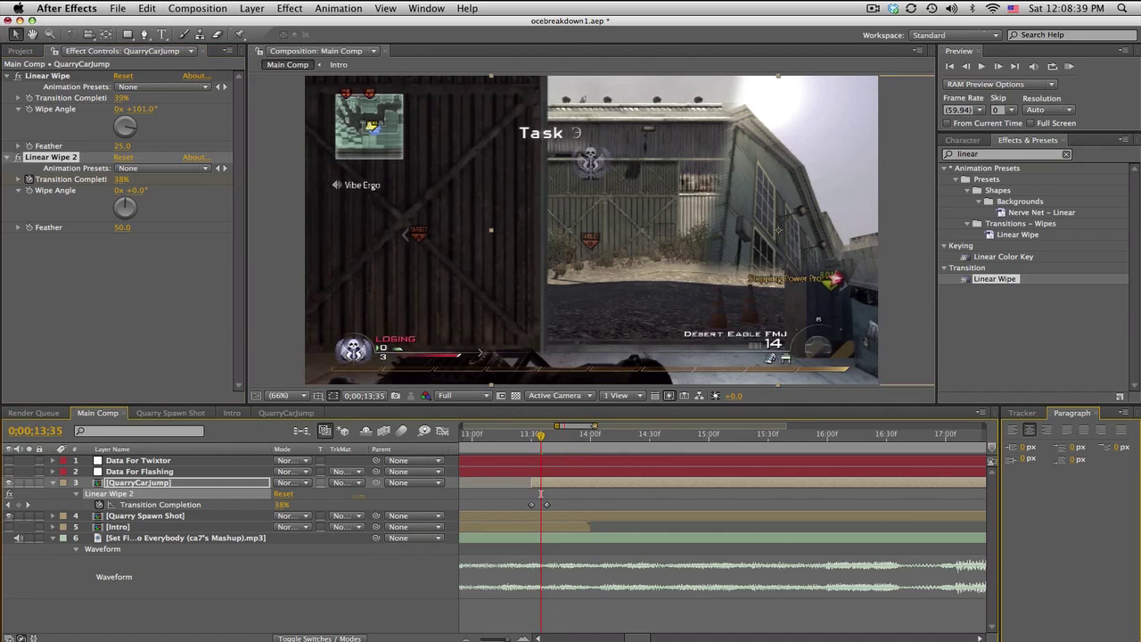
Keyframe the second wipe's completion at 16;13, raising it to 100% at 16;19.
left_click(700, 435)
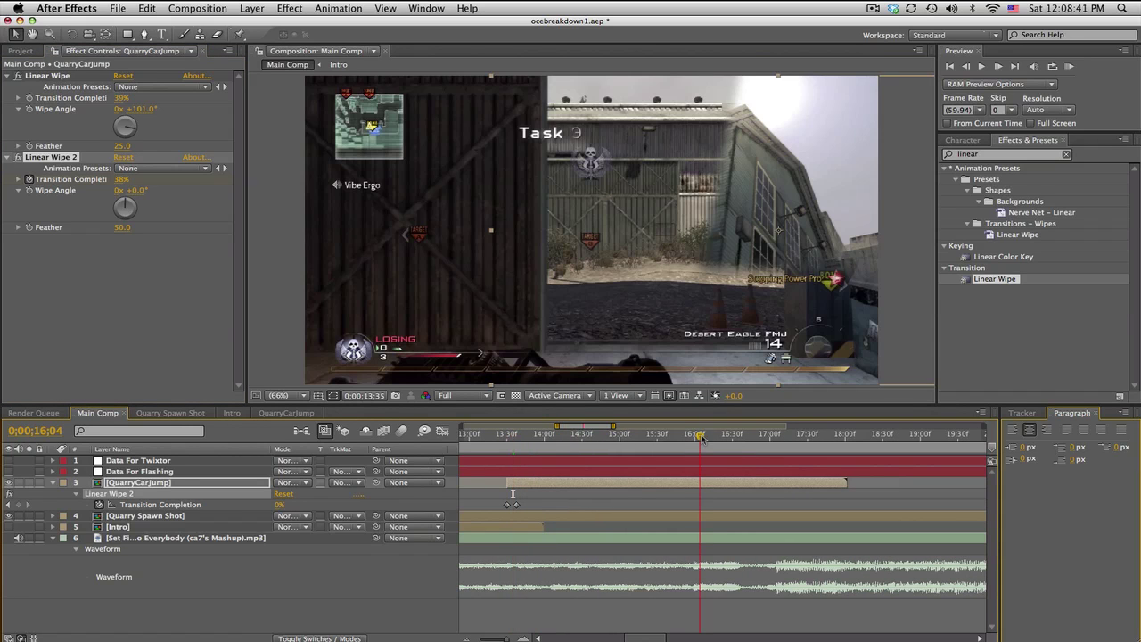
left_click(711, 435)
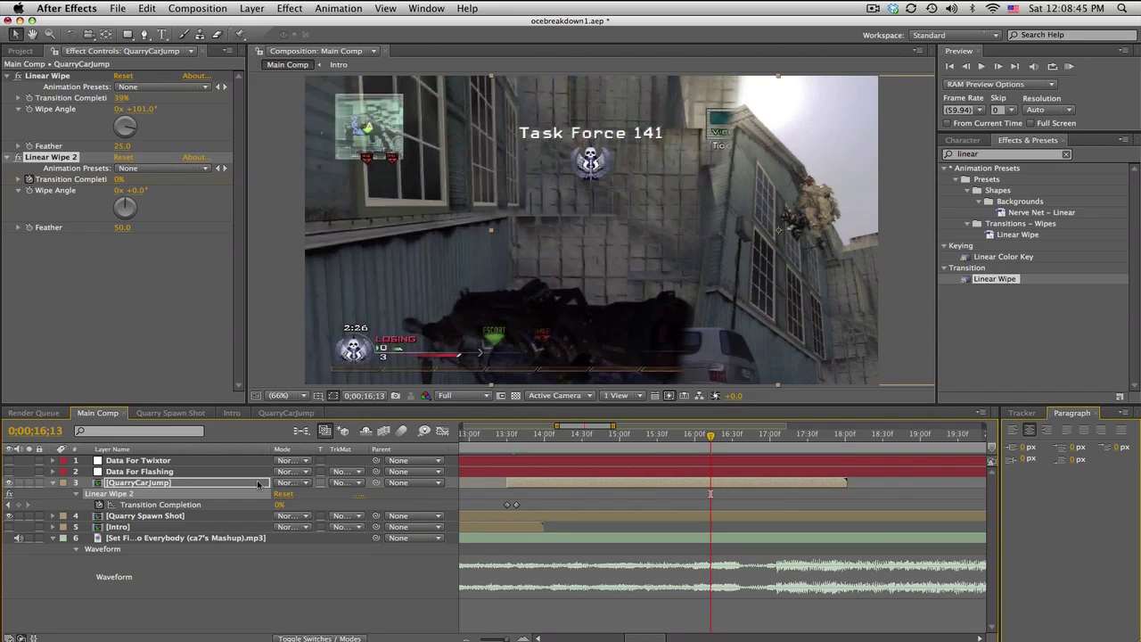
left_click(18, 504)
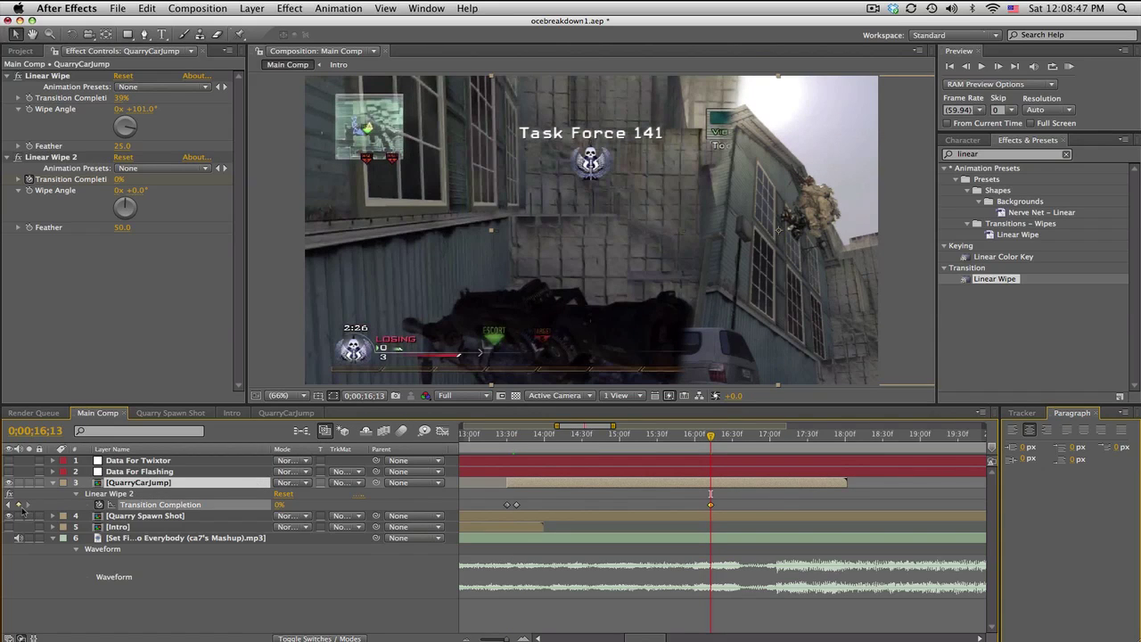
left_click(719, 436)
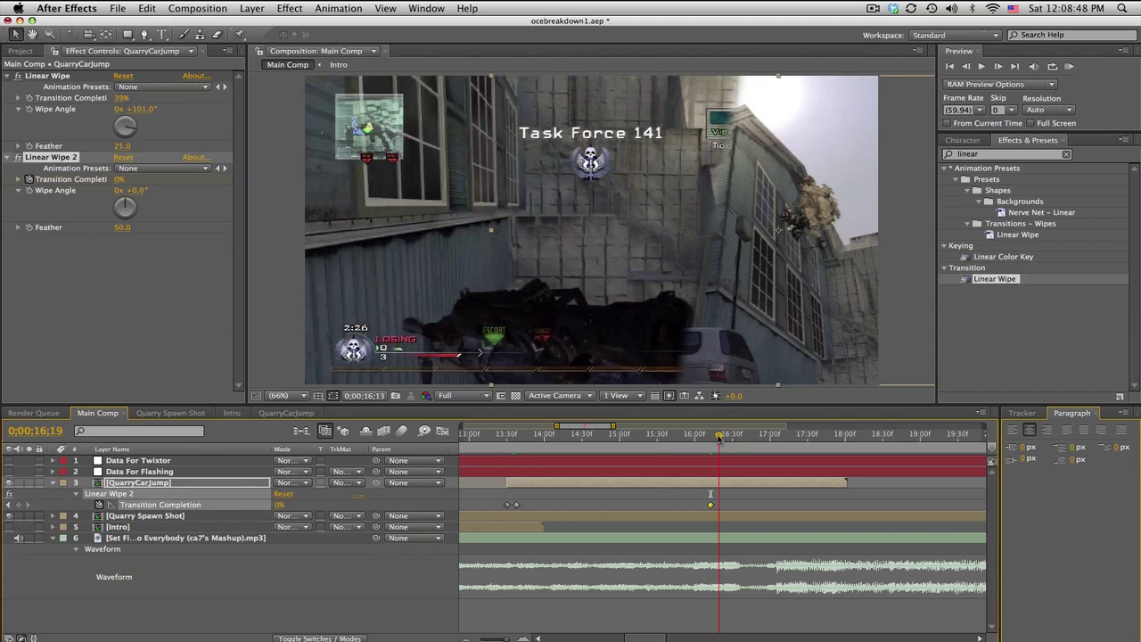
left_click(280, 505)
type("5")
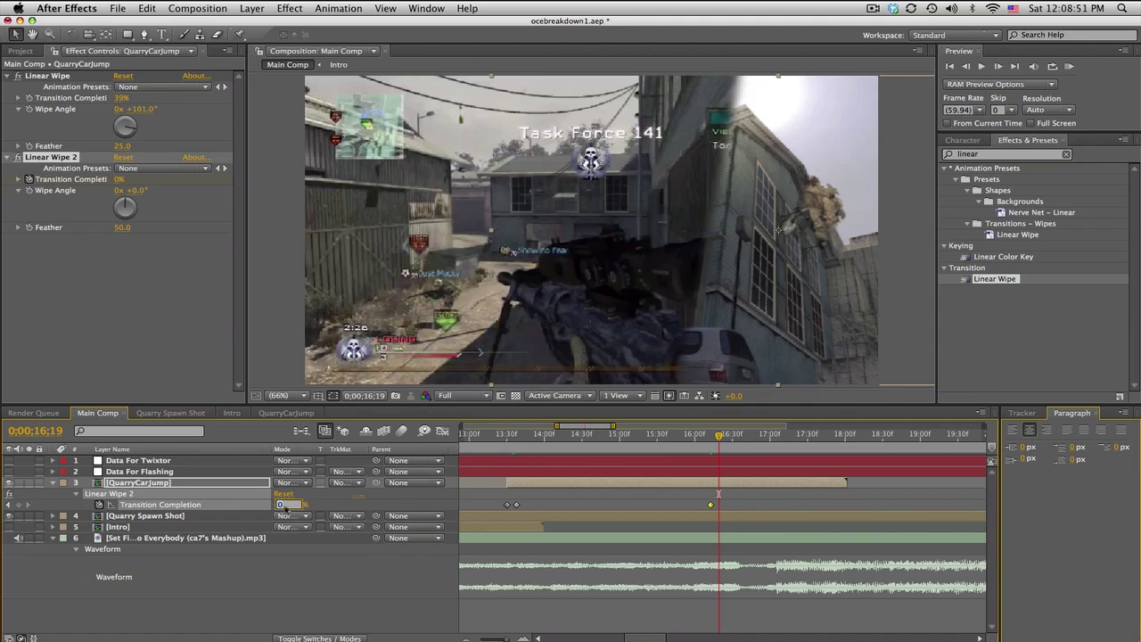
key("Return")
left_click_drag(280, 505, 364, 505)
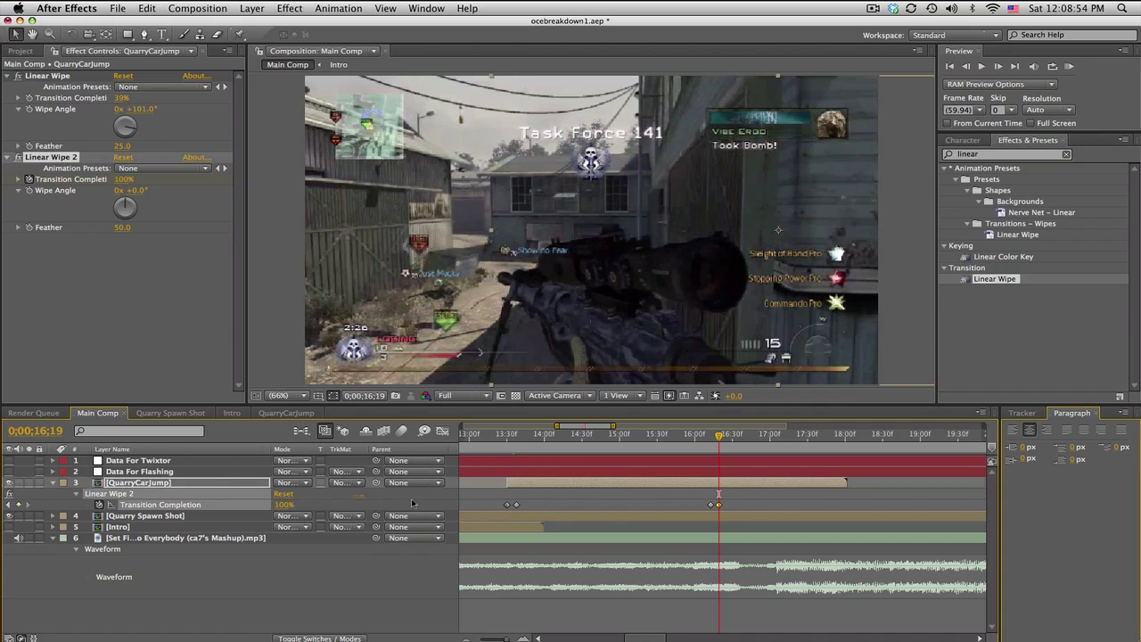
Switch the preview to Half resolution and scrub back through the clip.
left_click(463, 395)
left_click(459, 440)
key("minus")
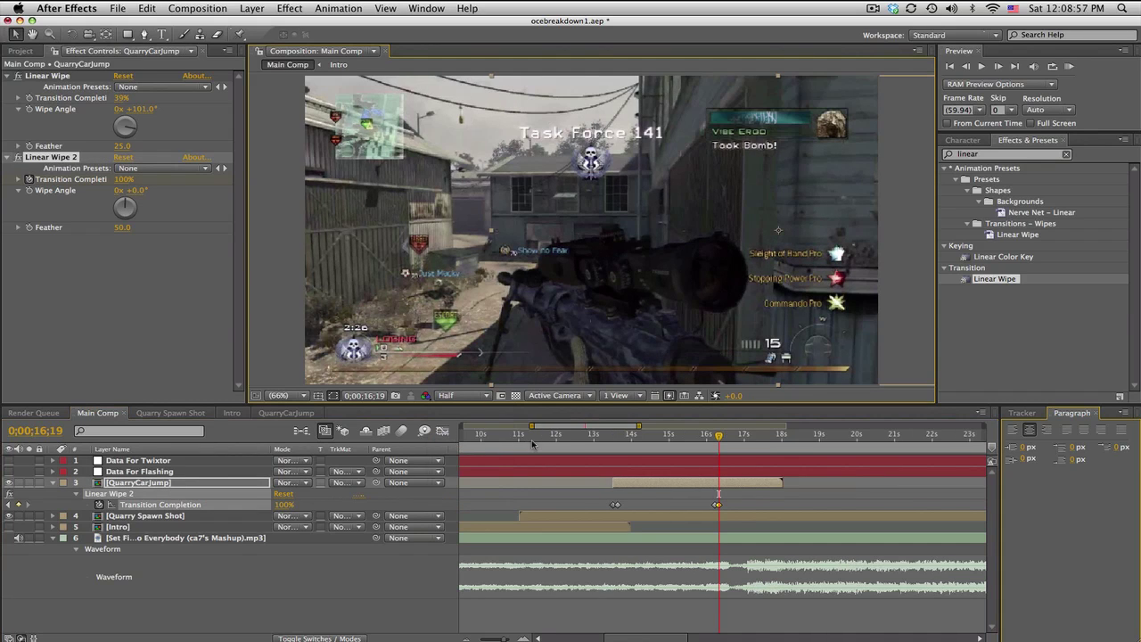
left_click_drag(590, 435, 755, 430)
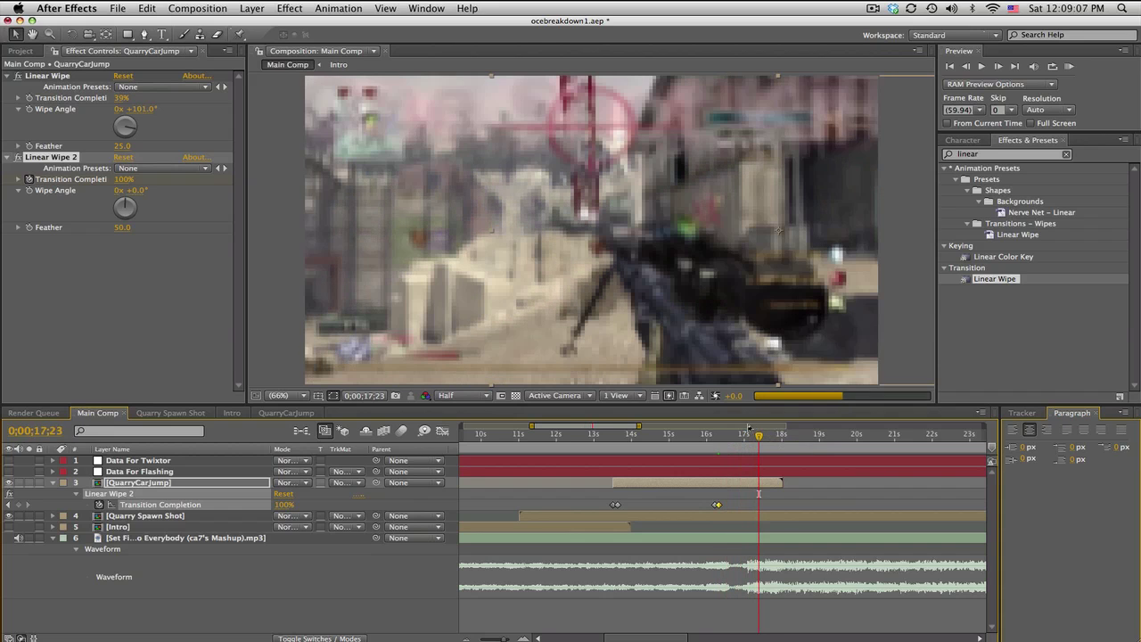
left_click_drag(616, 426, 619, 427)
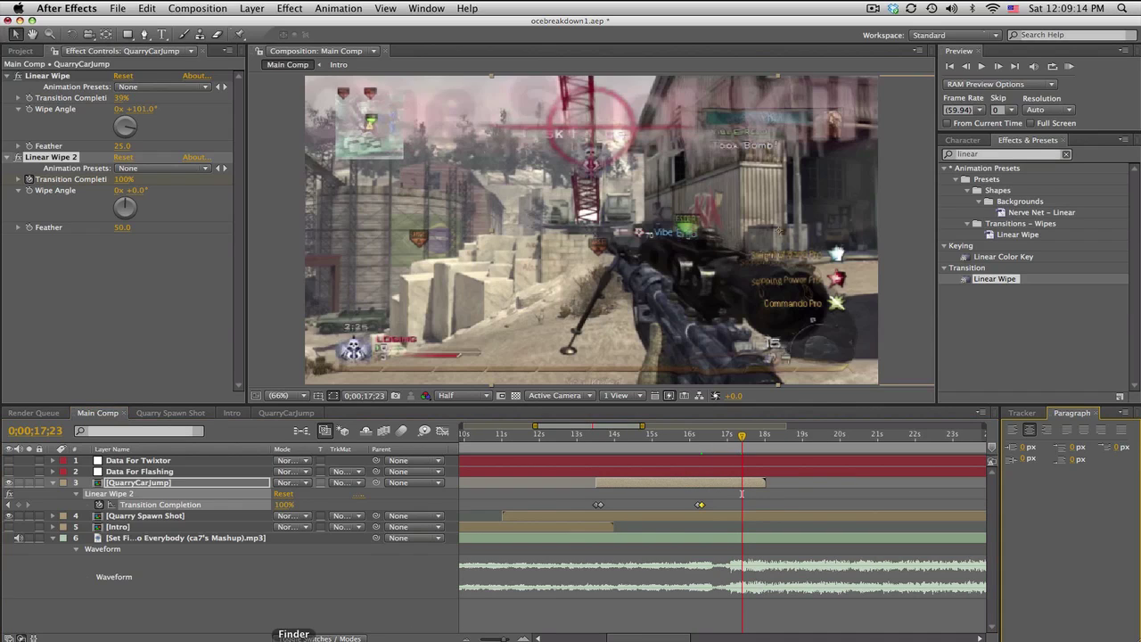
left_click(293, 639)
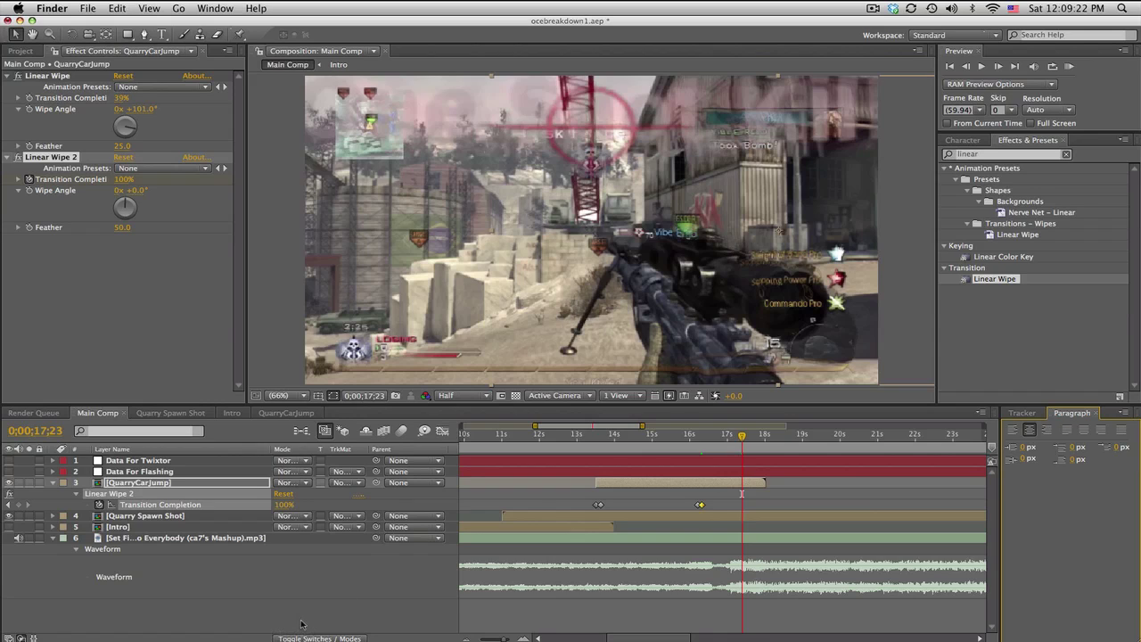
Open the NO NAME drive, select stamocequarry2.mov, and close the drive's window.
left_click(331, 619)
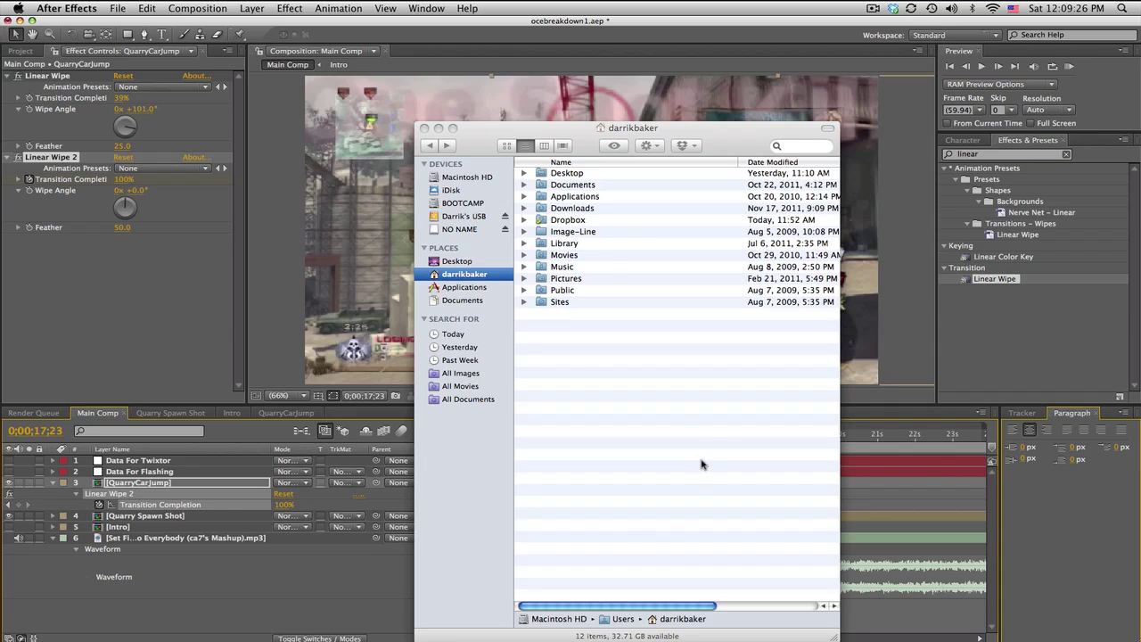
left_click(464, 229)
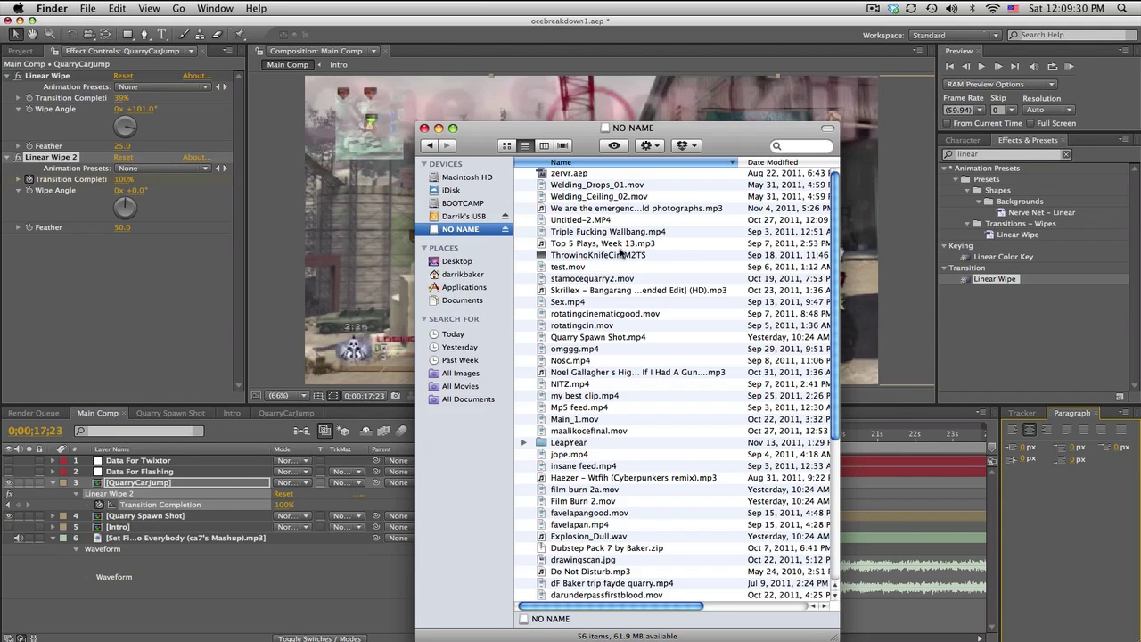
left_click(613, 280)
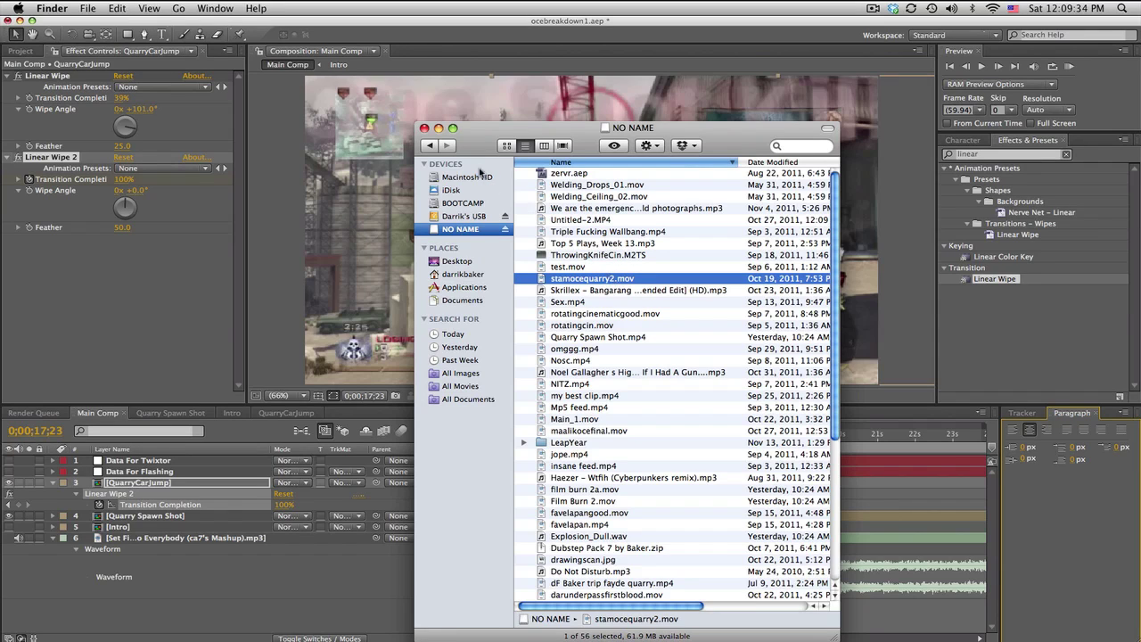
left_click(425, 129)
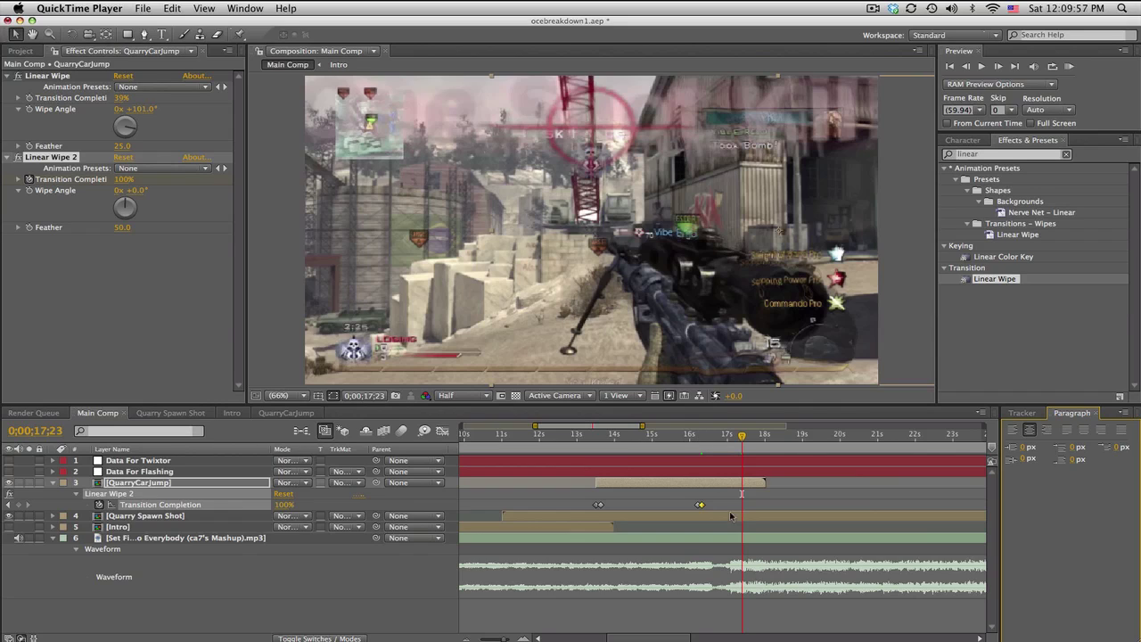
Return to After Effects and lower the preview resolution to Quarter.
left_click(712, 436)
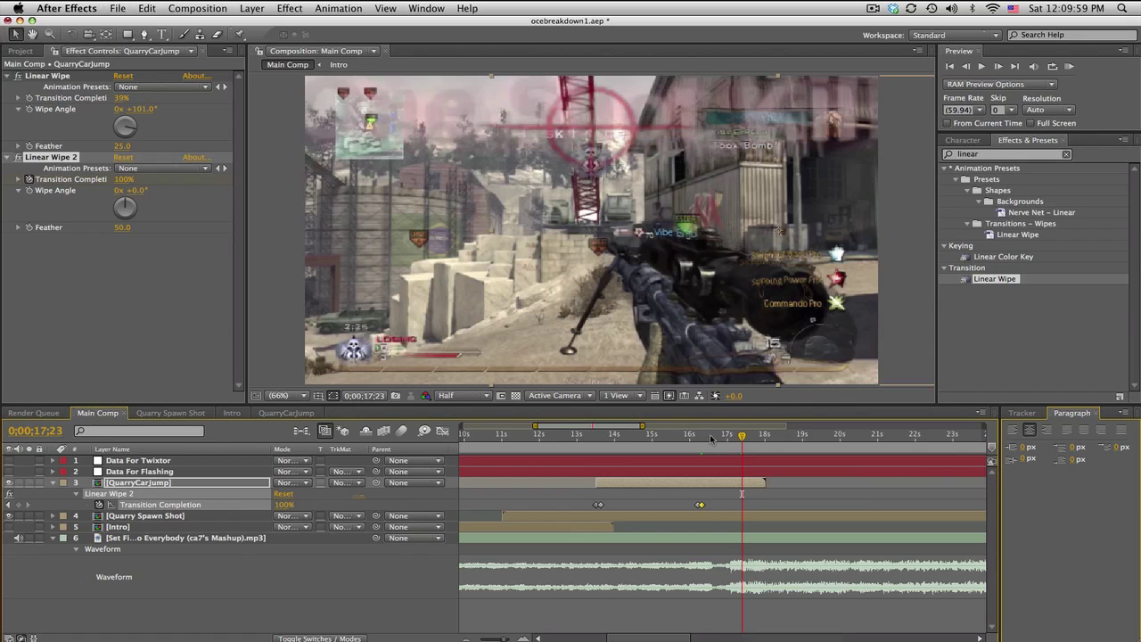
left_click(714, 435)
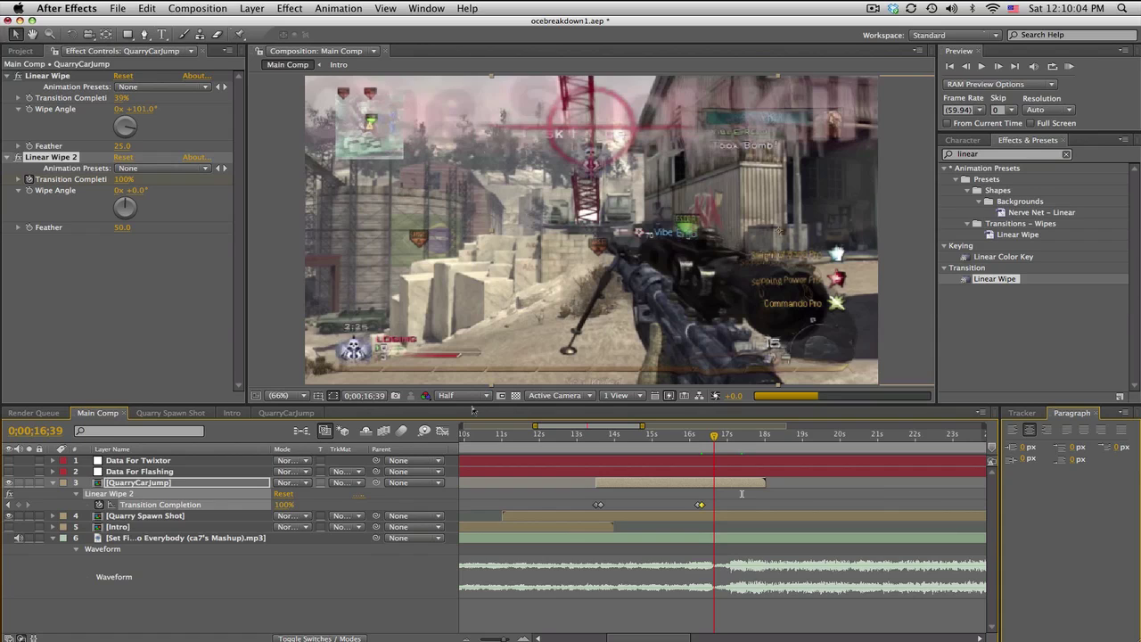
left_click(463, 396)
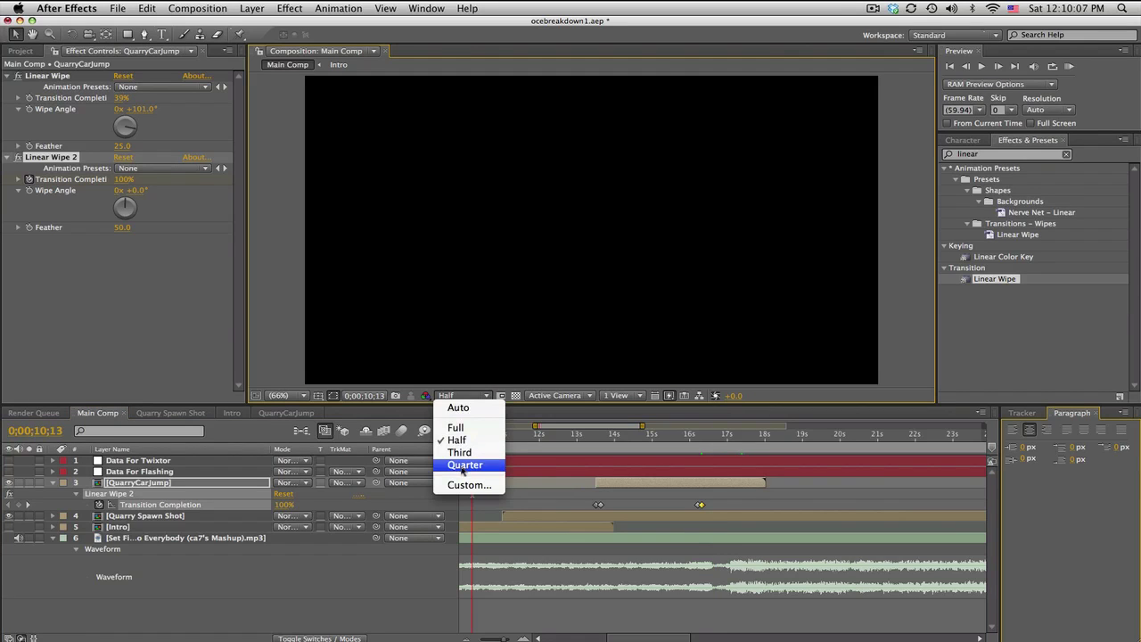
left_click(473, 465)
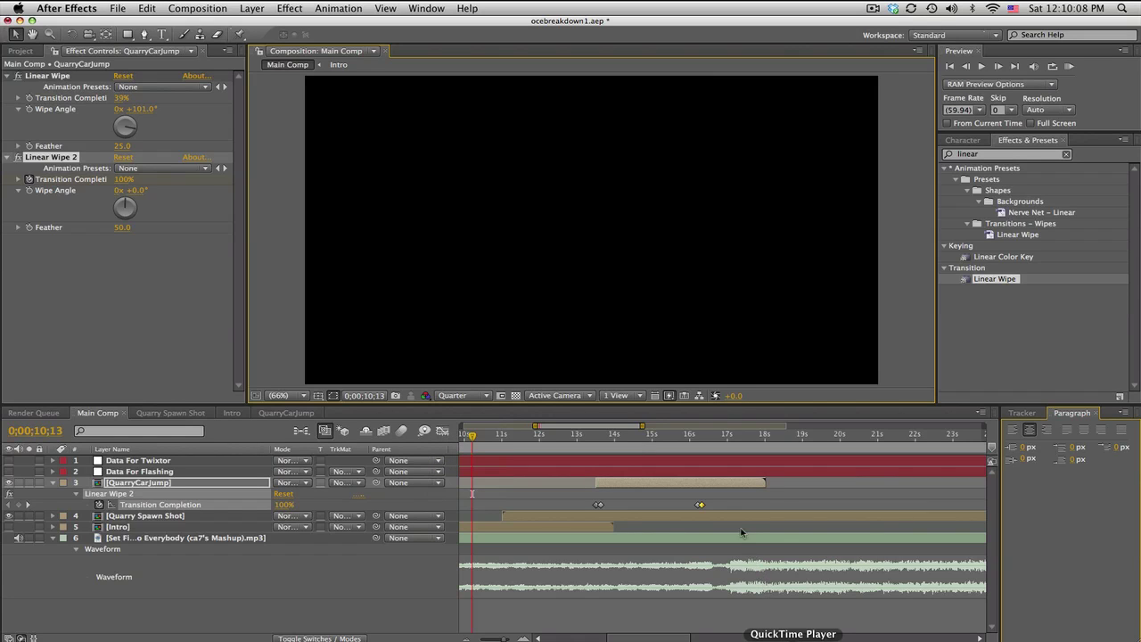
Park the current time at 0;00;16;24 and bring up the Layer menu.
left_click(701, 436)
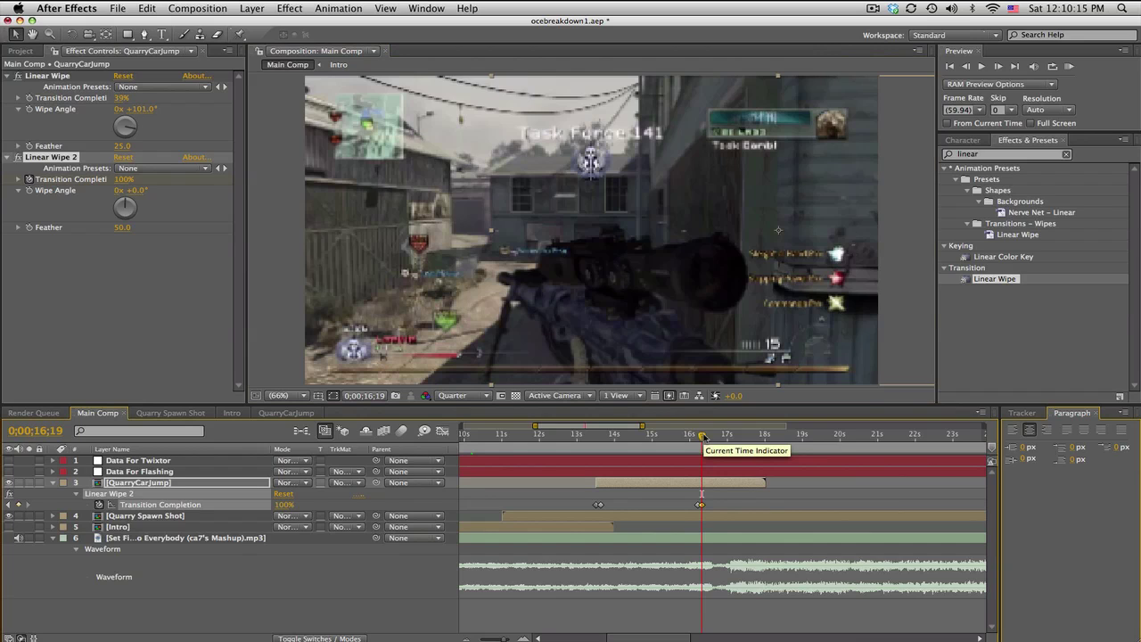
left_click_drag(702, 437, 705, 437)
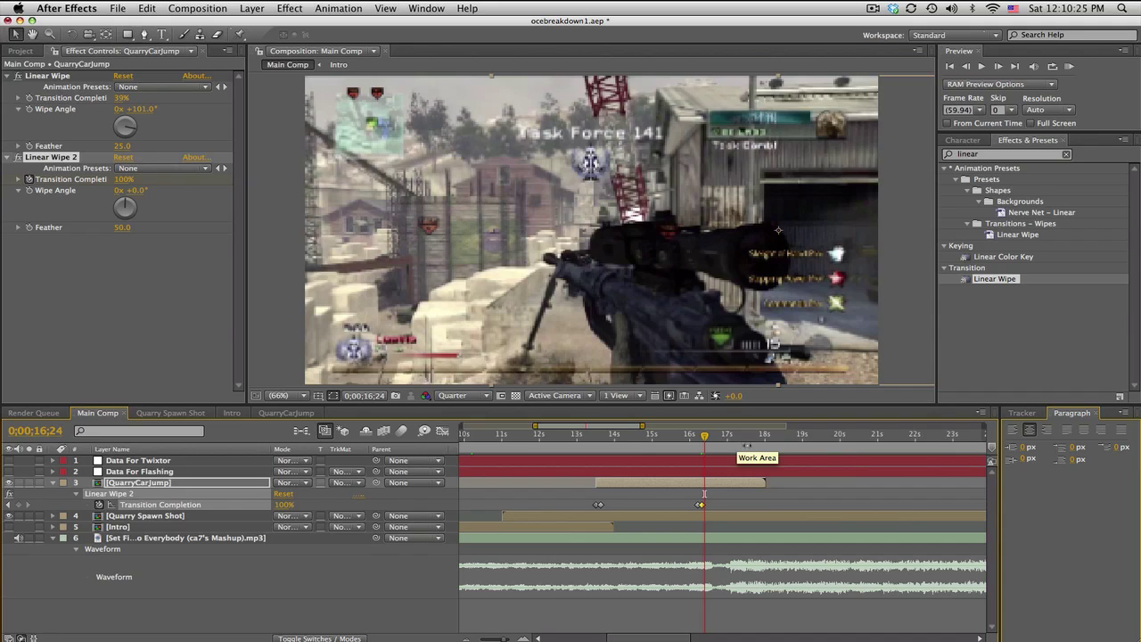
left_click(253, 9)
Create a new 1280×720 black solid named Grid1 from Layer > New > Solid.
mouse_move(260, 24)
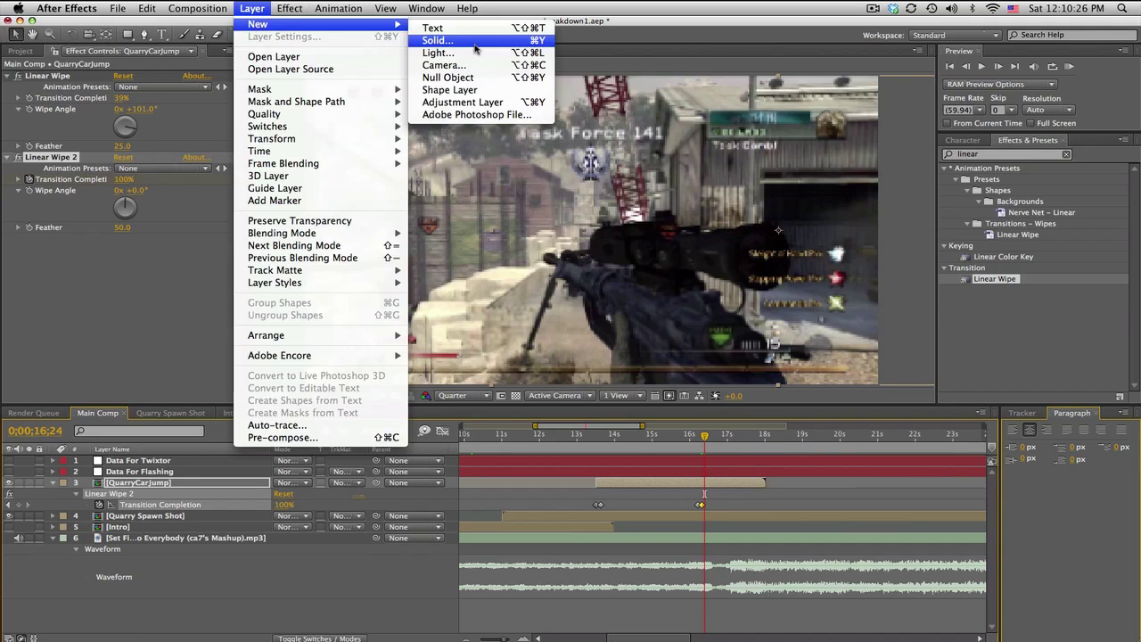
left_click(475, 40)
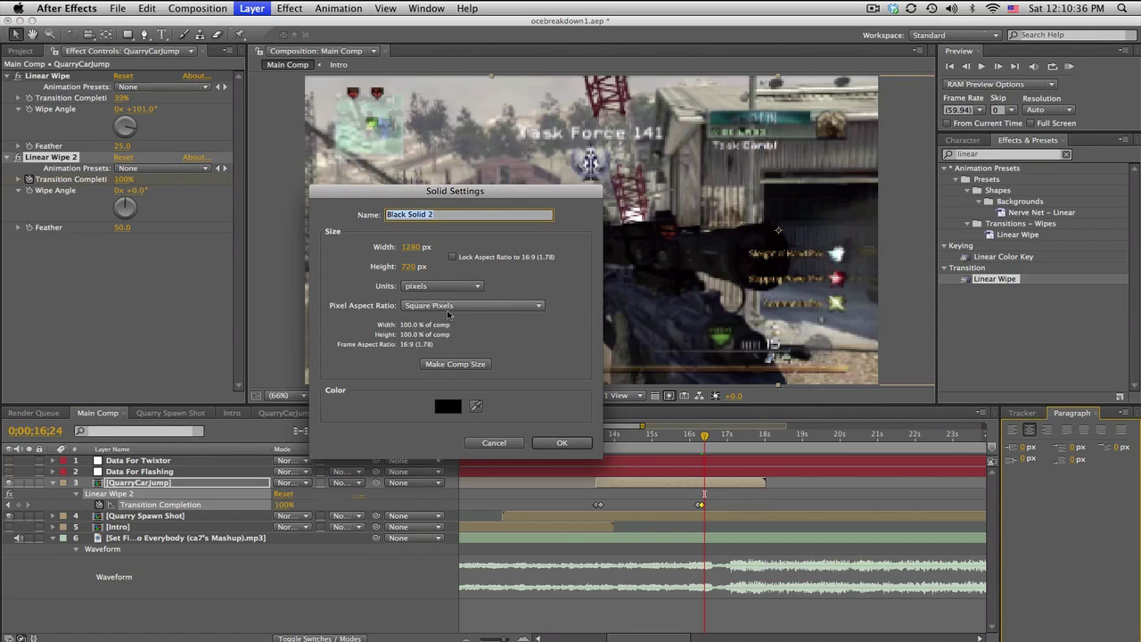
type("C")
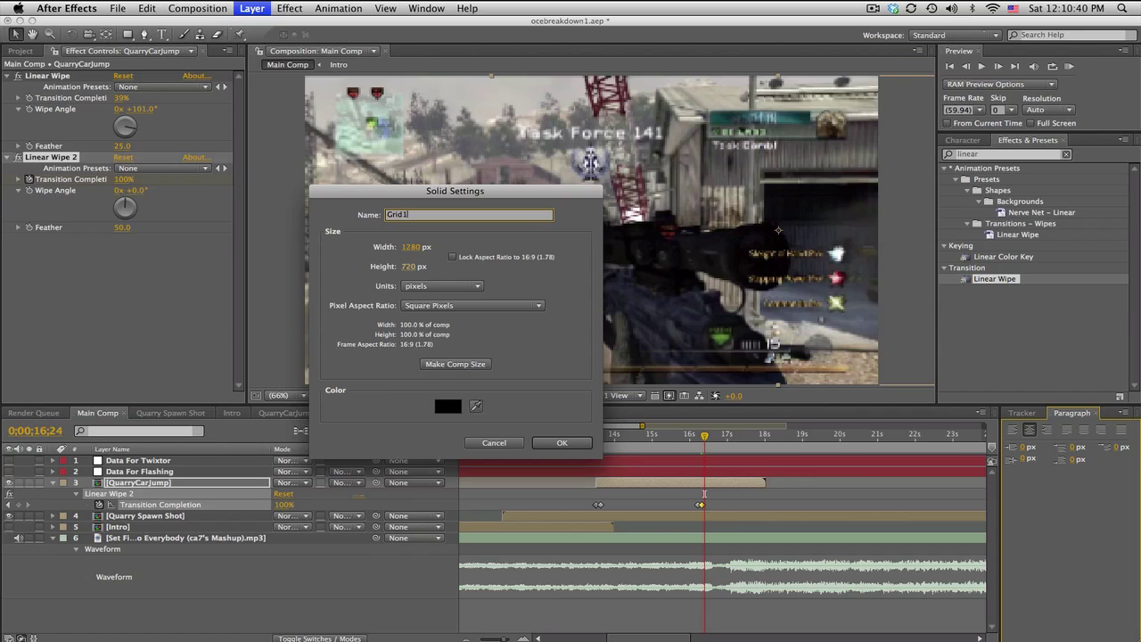
type("rid1")
key("Return")
Search for 'grid' and apply the Grid effect to Grid1.
left_click(1003, 154)
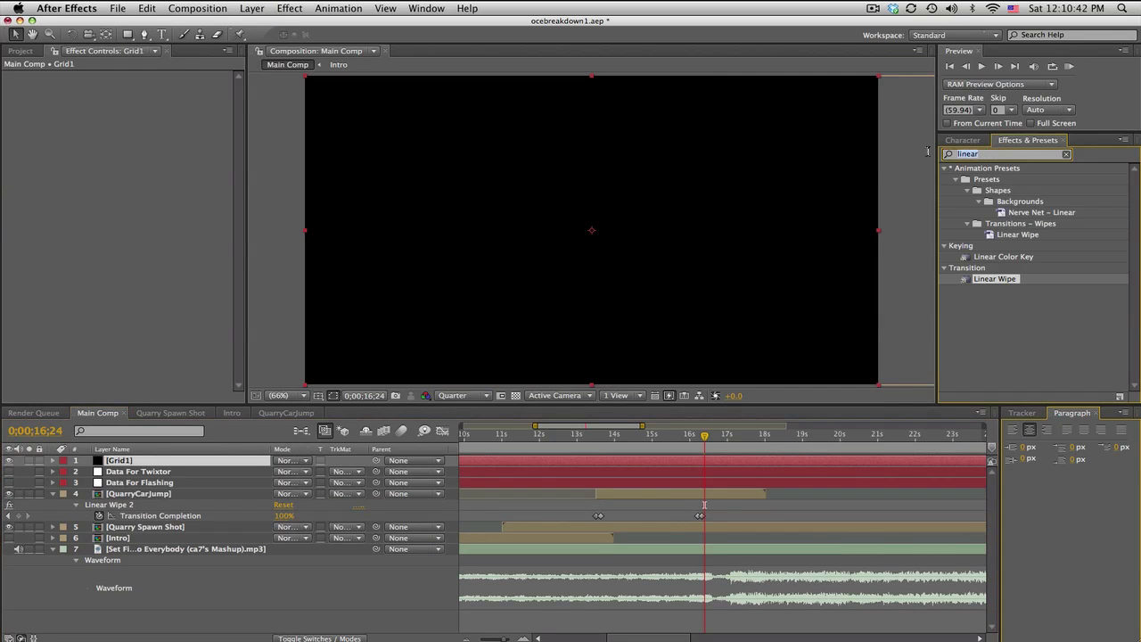
type("grid")
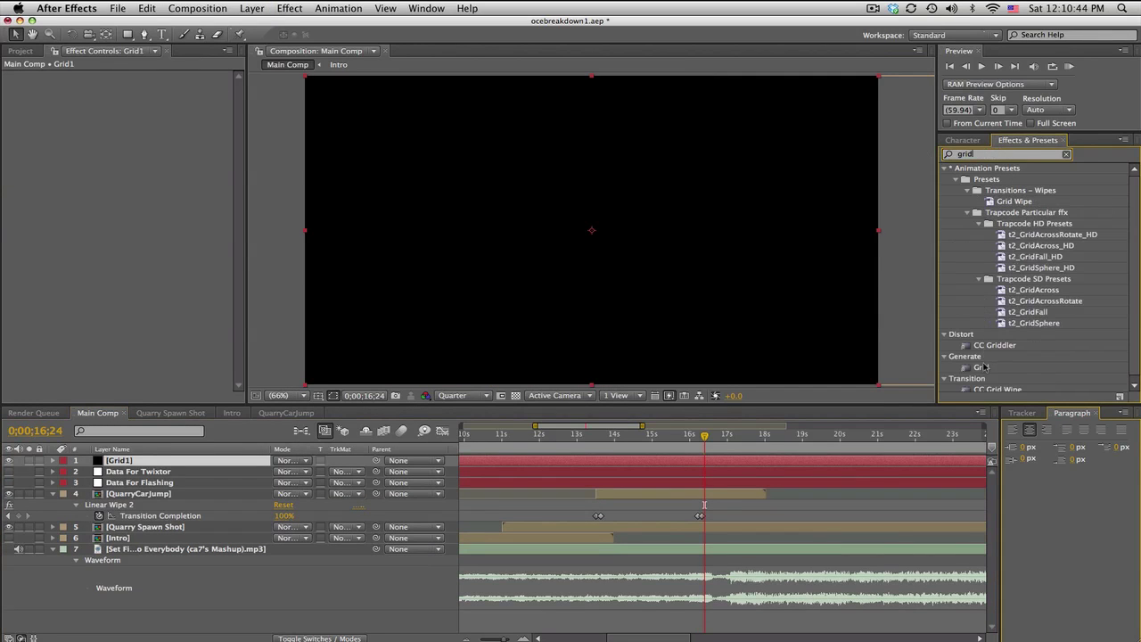
left_click_drag(981, 368, 623, 402)
left_click(178, 464)
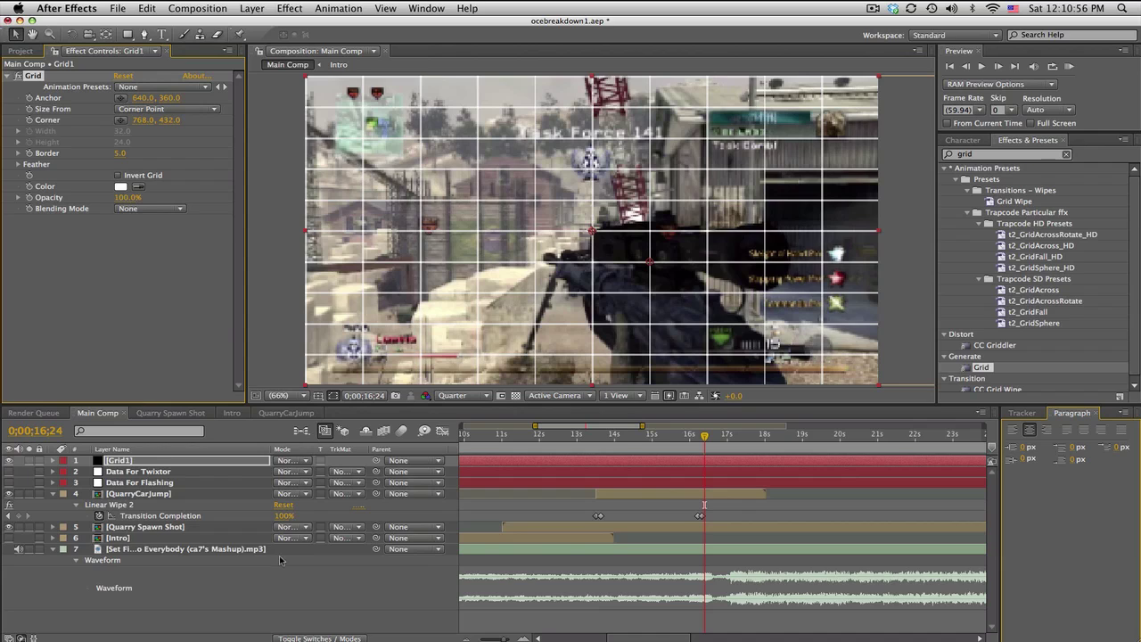
Size the grid by Width & Height Sliders: Width 64, Height 48, Border 10.
left_click(197, 109)
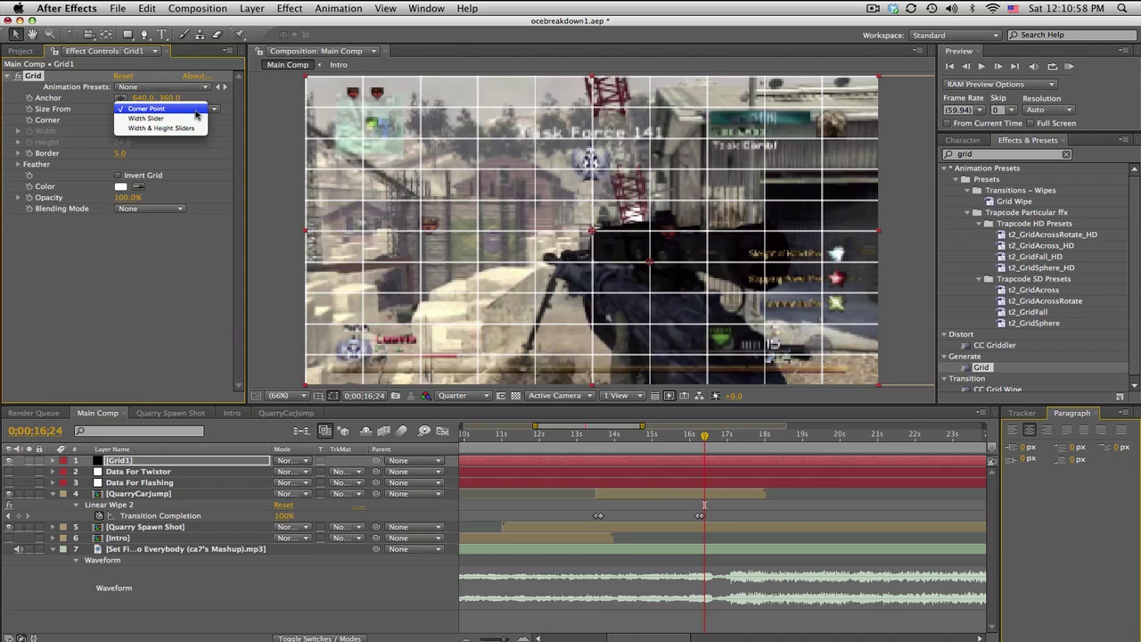
left_click(193, 127)
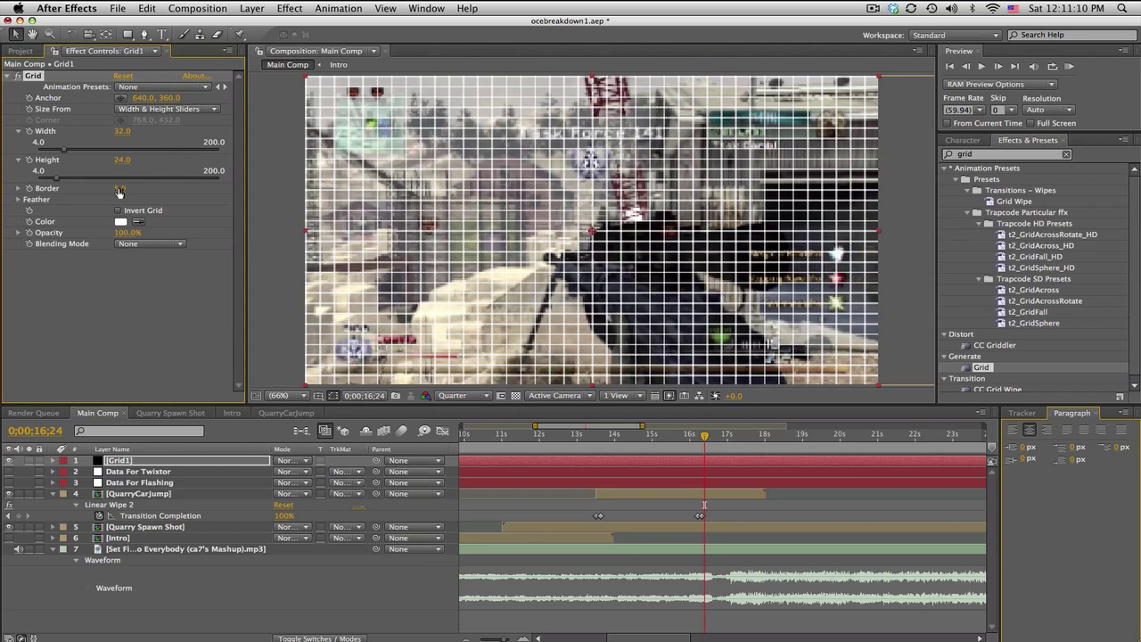
left_click(122, 131)
type("64")
key("Return")
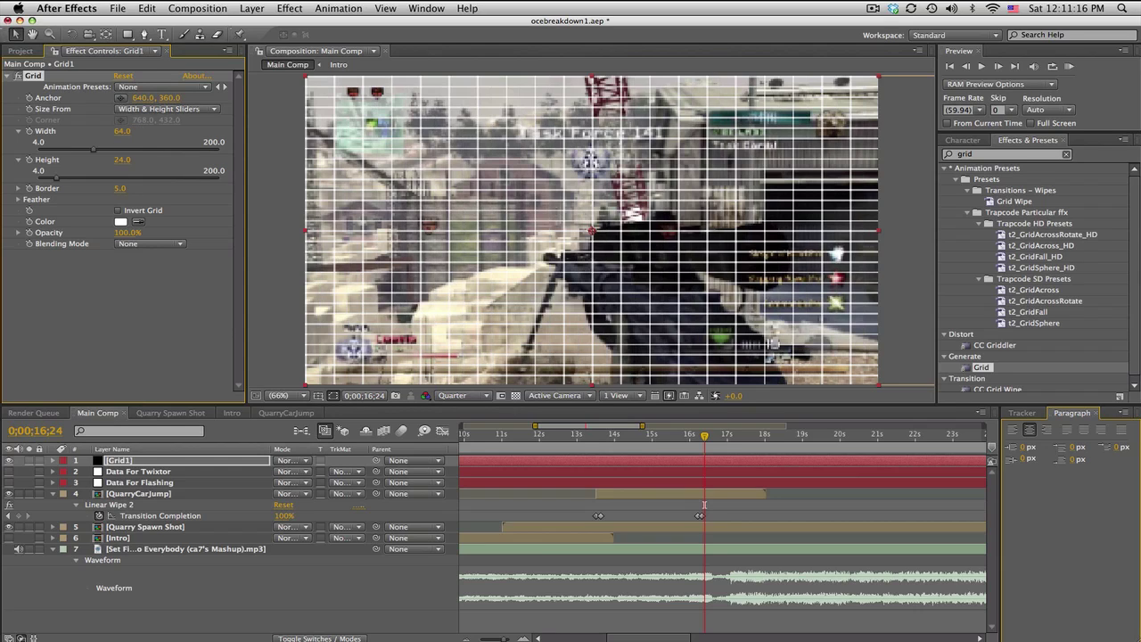
left_click(124, 161)
type("48")
key("Return")
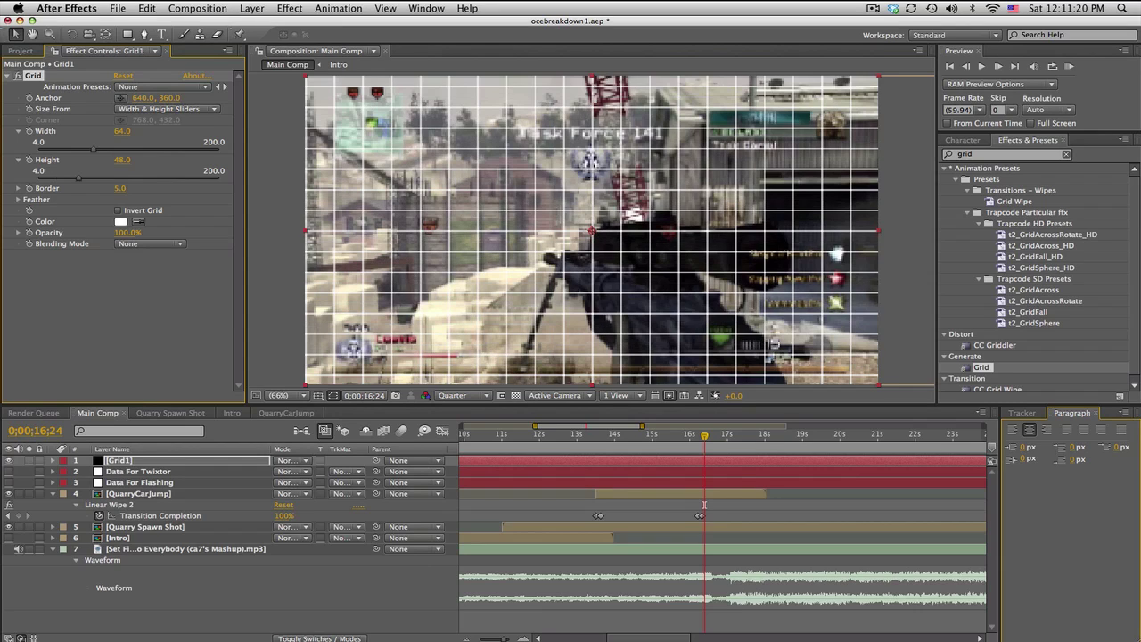
left_click(120, 188)
type("10")
key("Return")
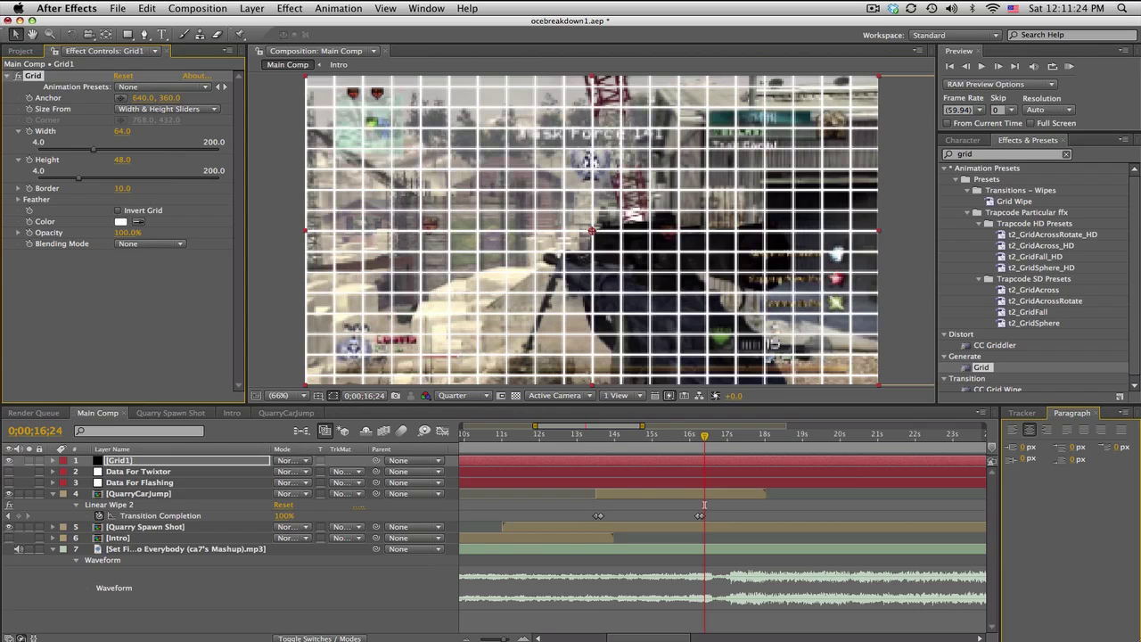
Preview at Full resolution, blend Grid1 in Overlay mode, and search effects for 'light sw'.
left_click(447, 395)
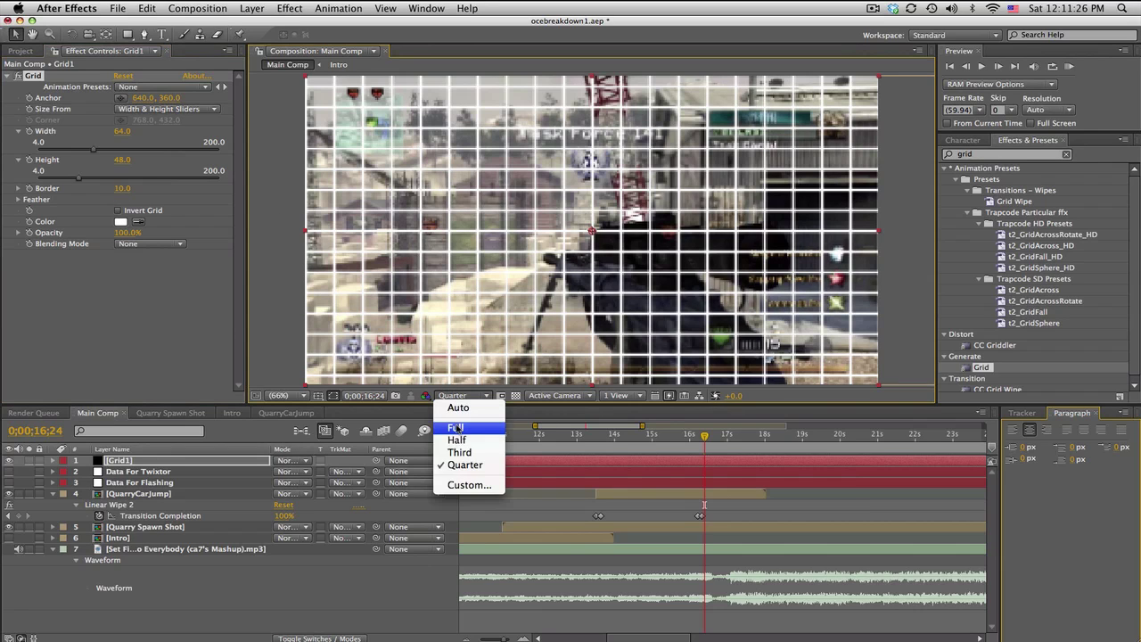
left_click(458, 426)
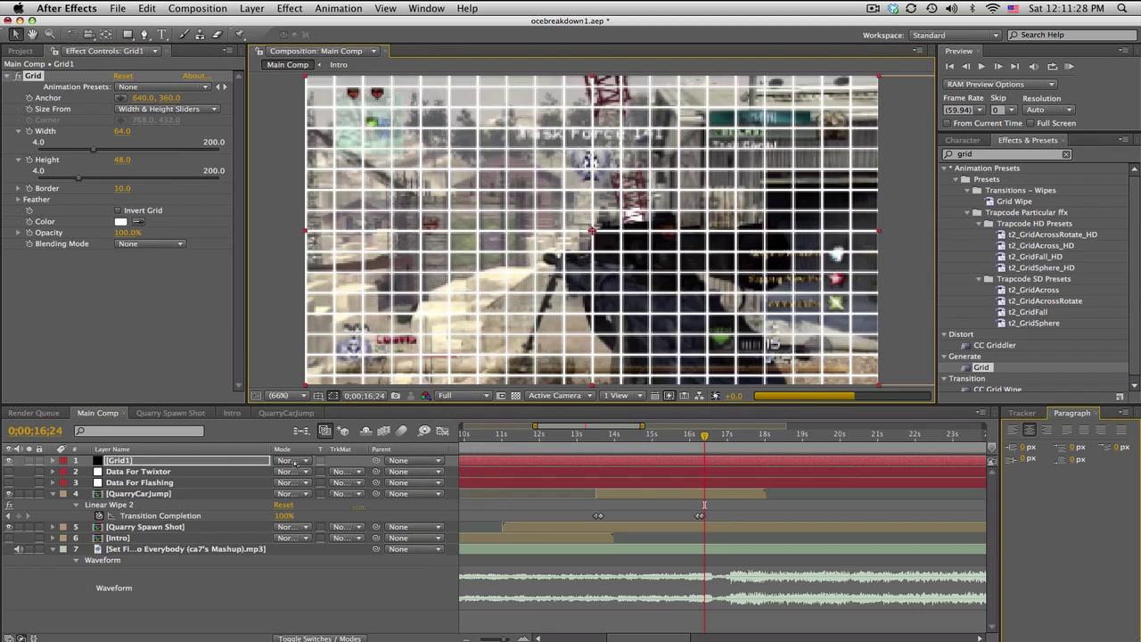
left_click(293, 460)
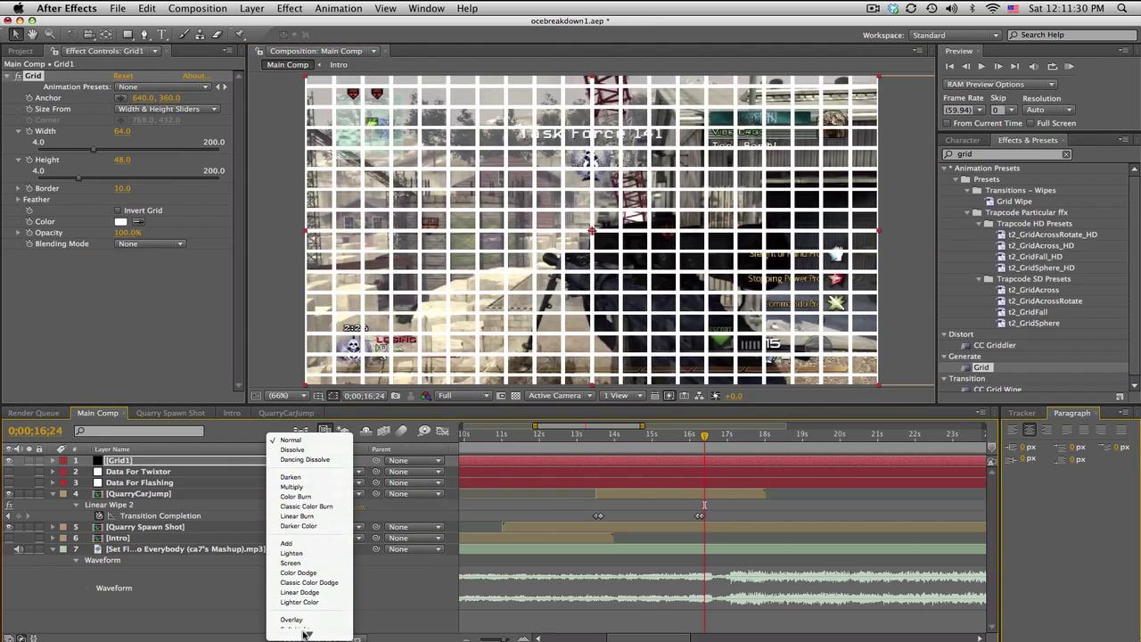
left_click(303, 541)
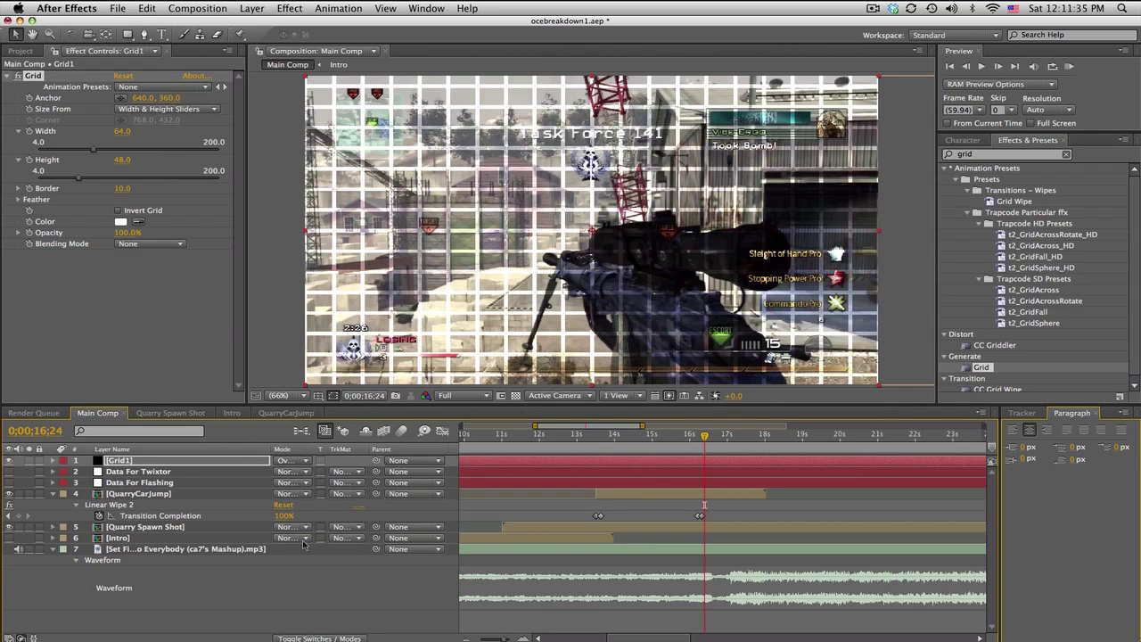
left_click(985, 157)
type("light")
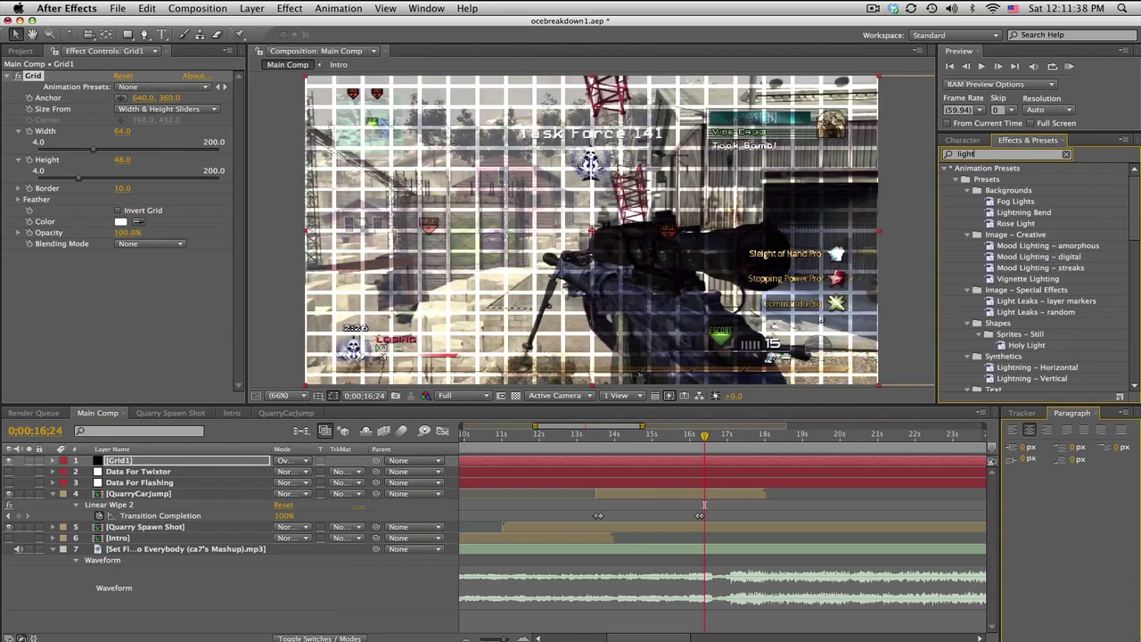
type(" sw")
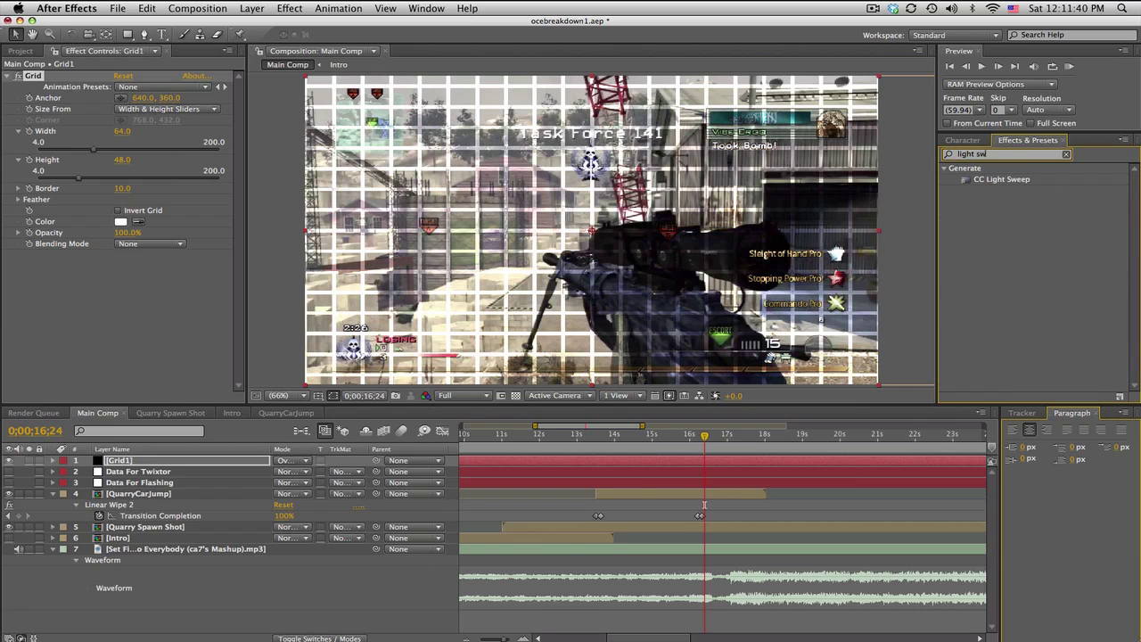
Apply CC Light Sweep to Grid1, solo the layer, and set Light Reception to Cutout.
double_click(1002, 179)
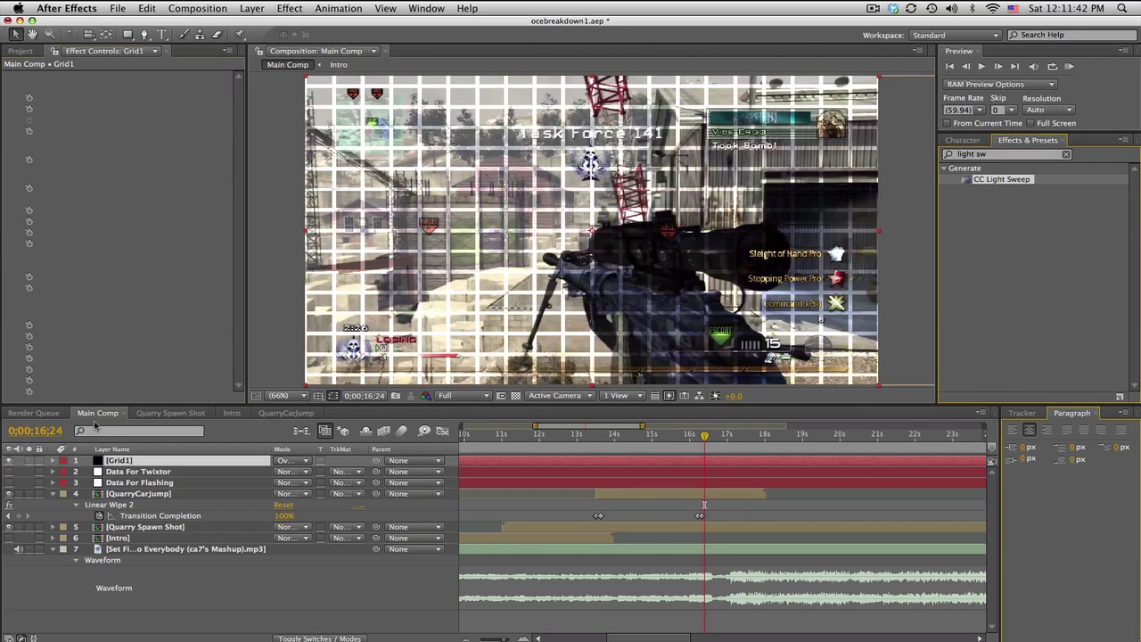
left_click(28, 460)
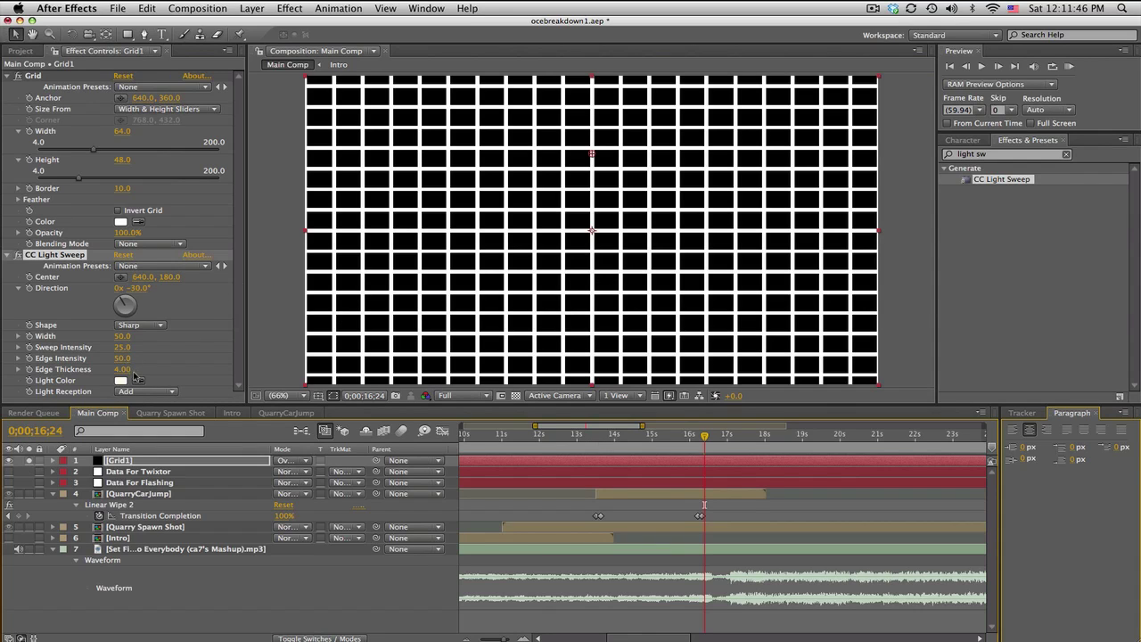
left_click(139, 393)
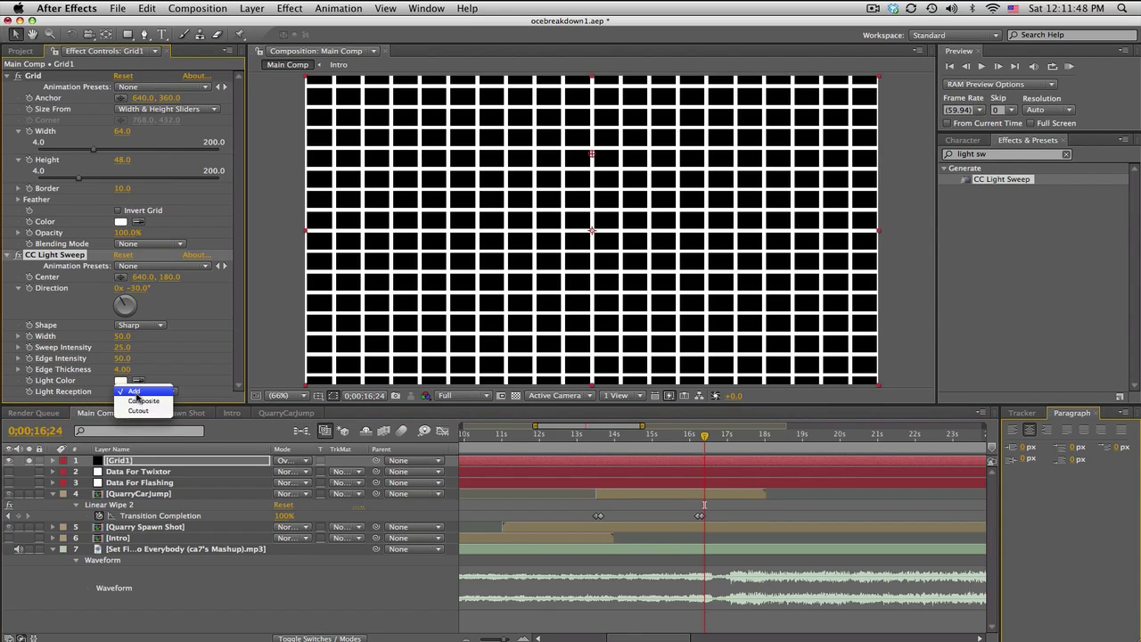
left_click(157, 412)
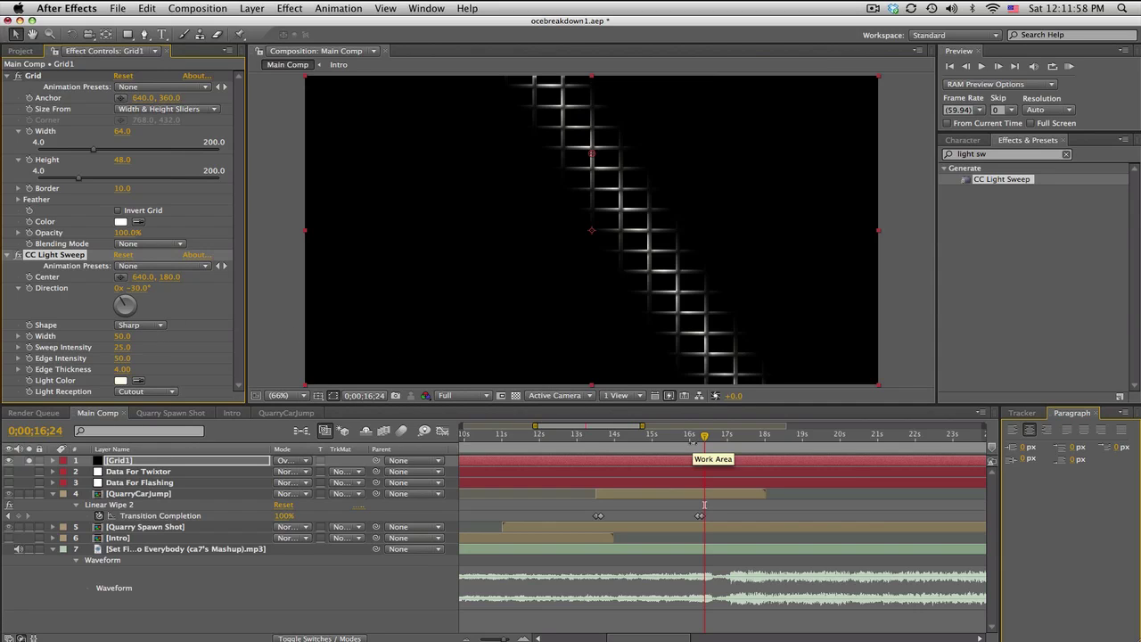
Trim Grid1 to start at 0;00;16;07 and scrub ahead to check the sweep.
left_click(695, 436)
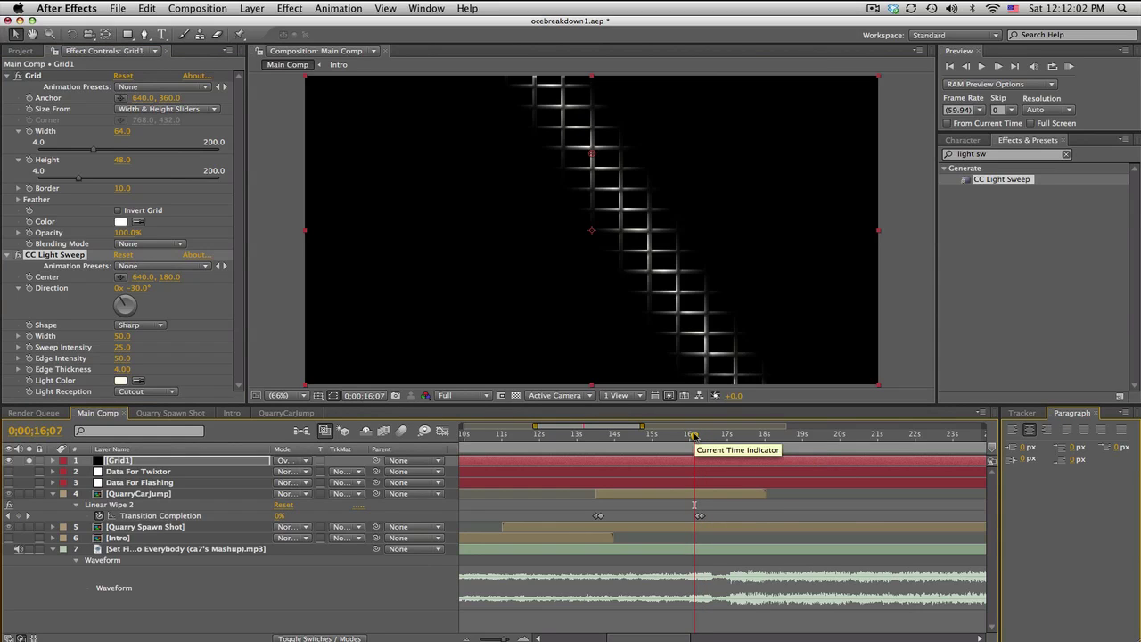
key("alt+bracketleft")
left_click_drag(694, 435, 729, 436)
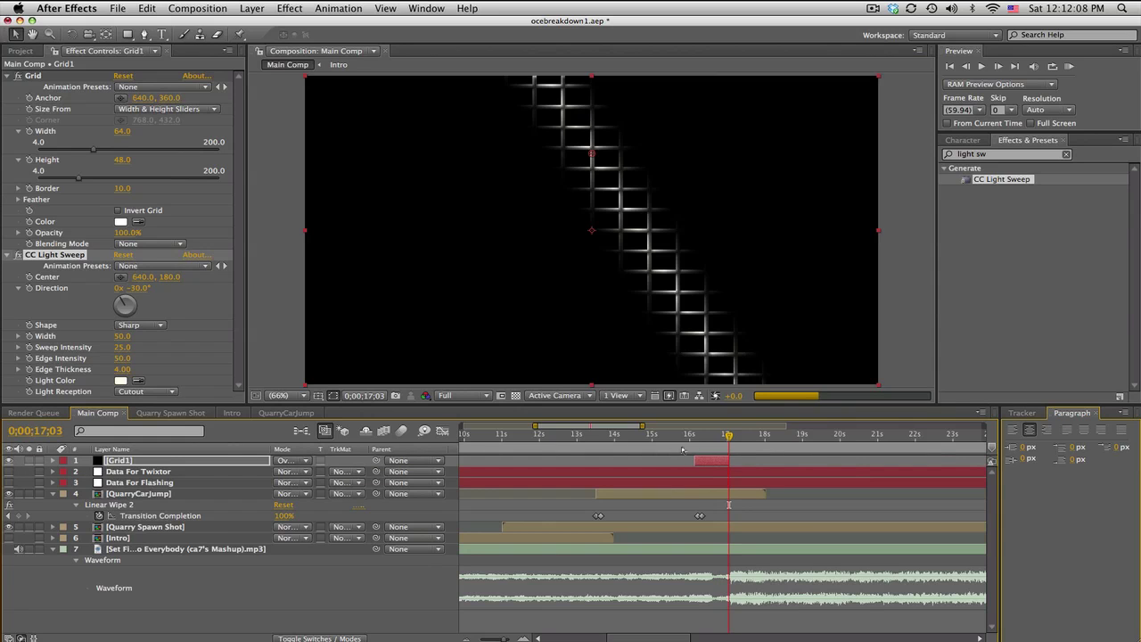
Preview at Quarter resolution at frame 16;39 with Grid1 soloed.
left_click(462, 395)
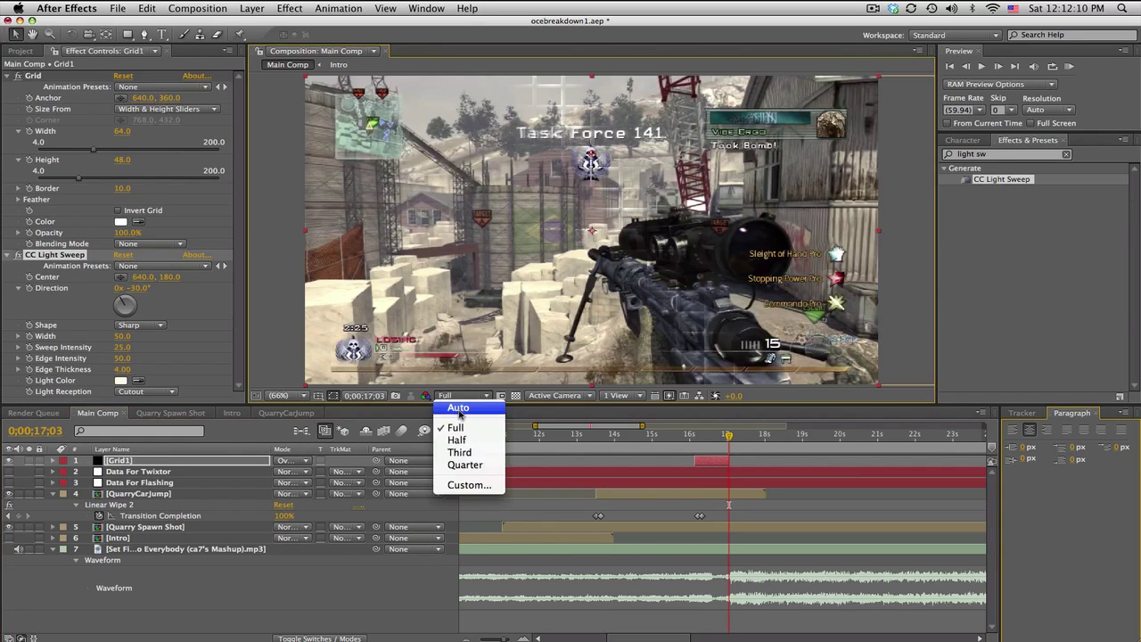
left_click(464, 463)
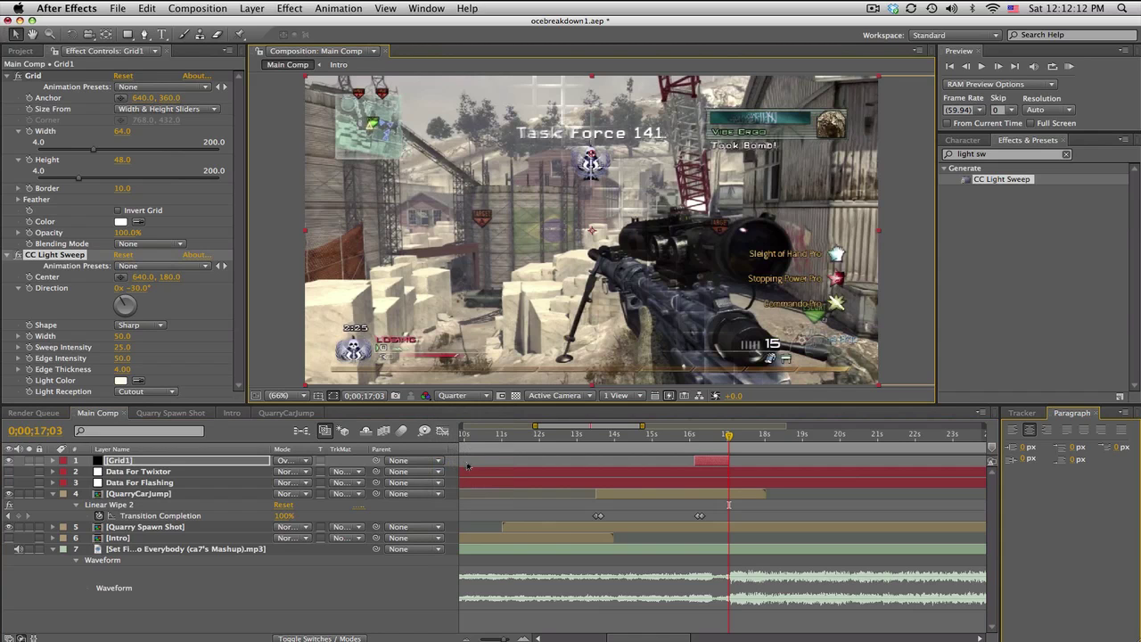
key("equal")
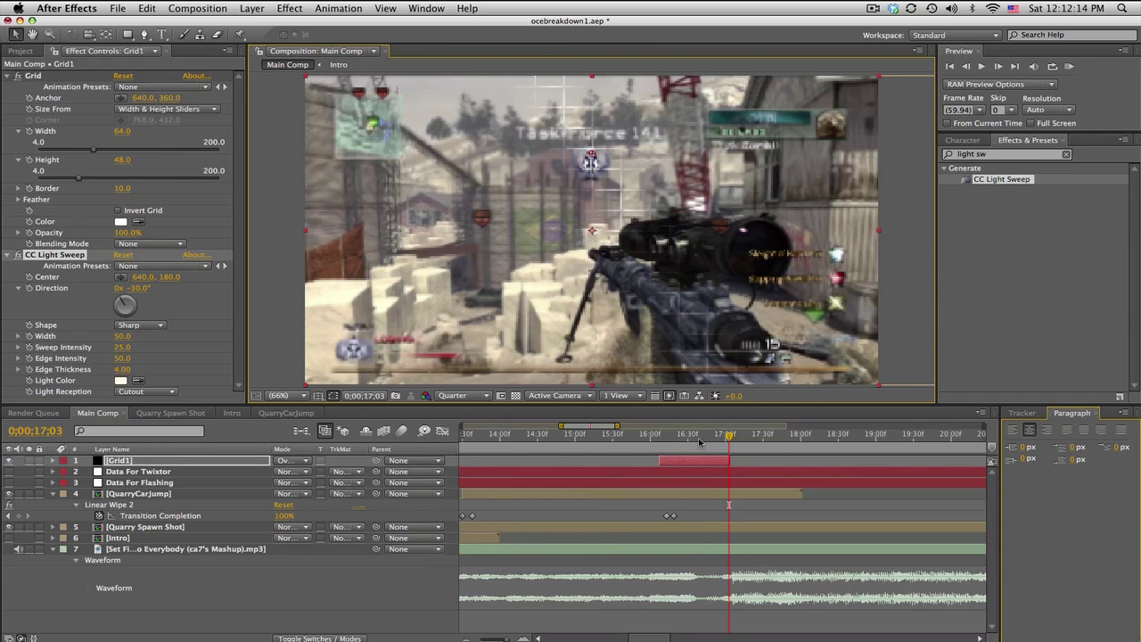
left_click(698, 436)
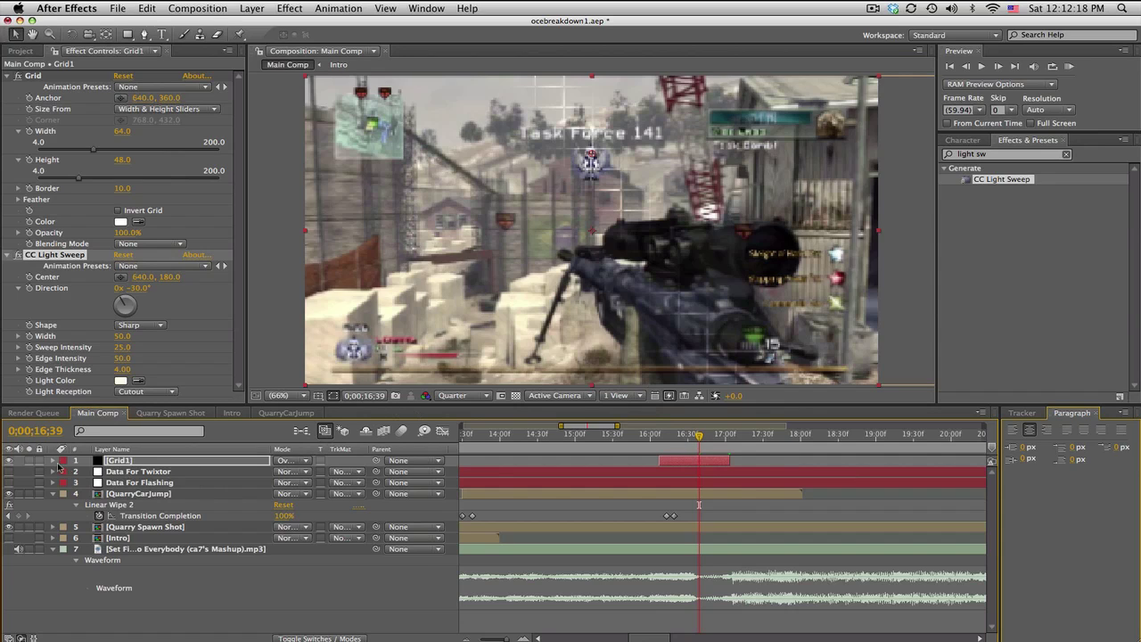
left_click(30, 459)
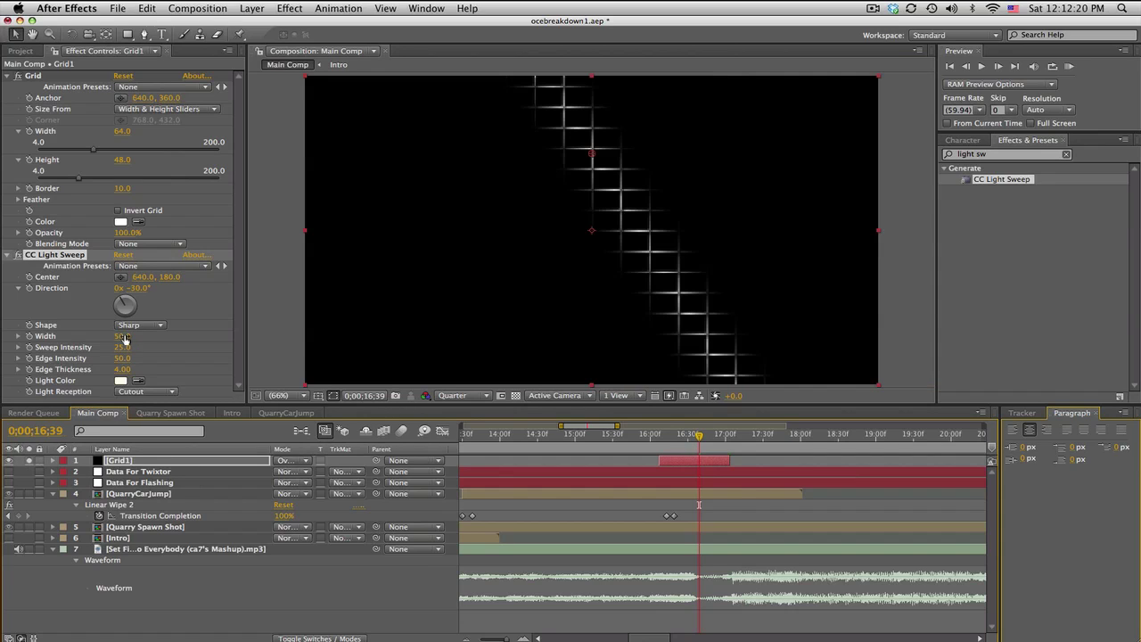
Set Grid1's sweep Width to 150, Edge Intensity to 88.0 and Edge Thickness to 2.80.
left_click(123, 336)
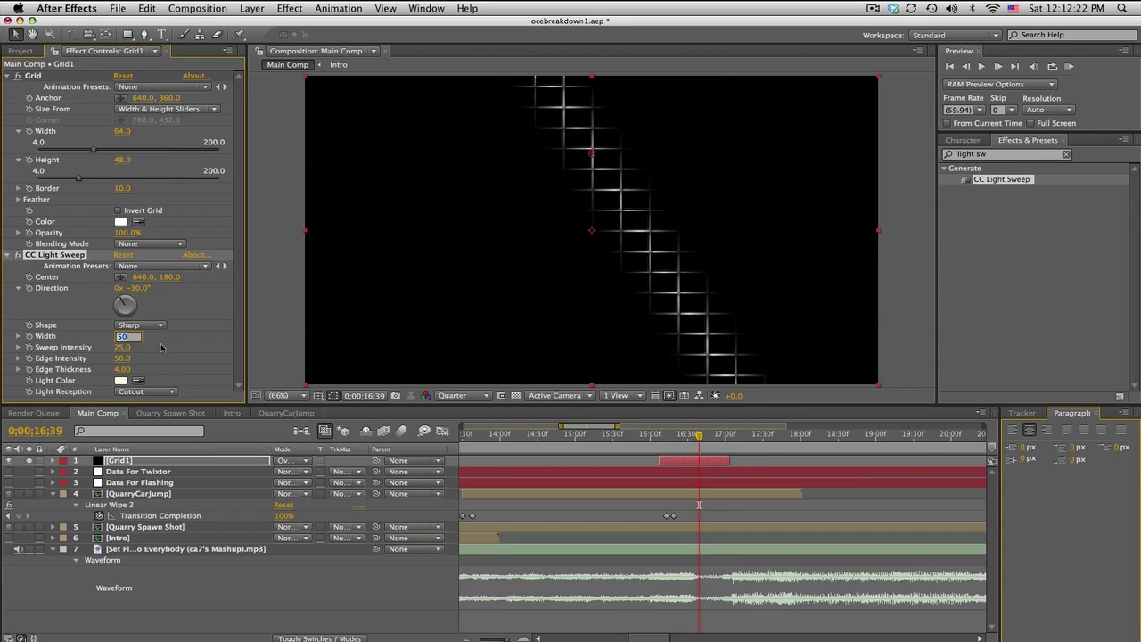
type("150")
key("Return")
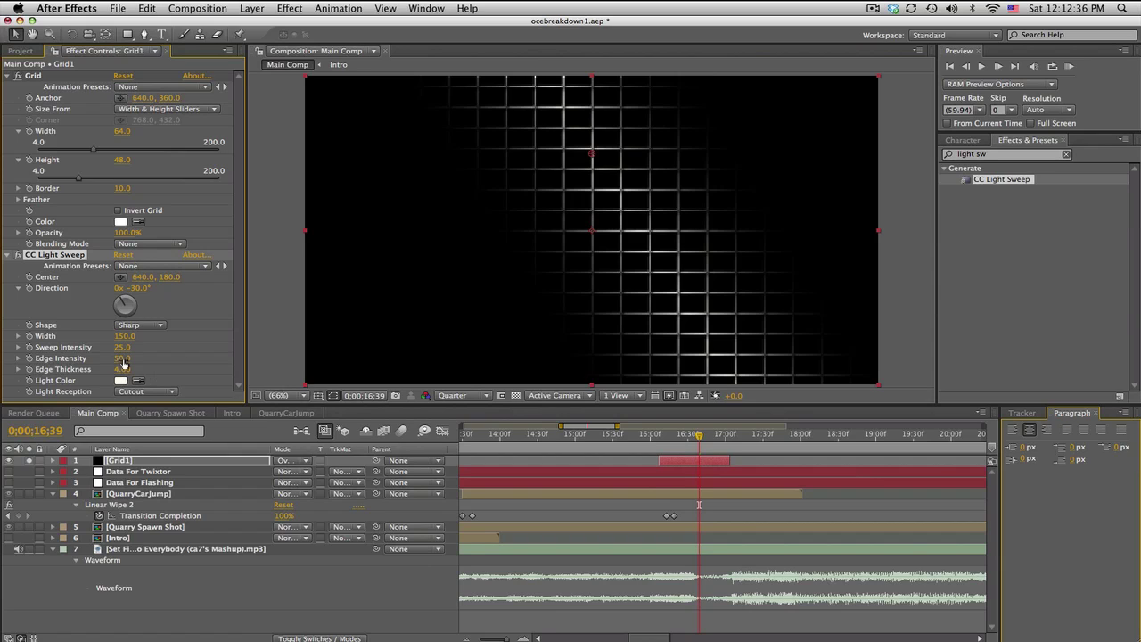
mouse_move(122, 358)
left_mouse_down()
mouse_move(219, 358)
mouse_move(103, 369)
mouse_move(116, 369)
left_mouse_up()
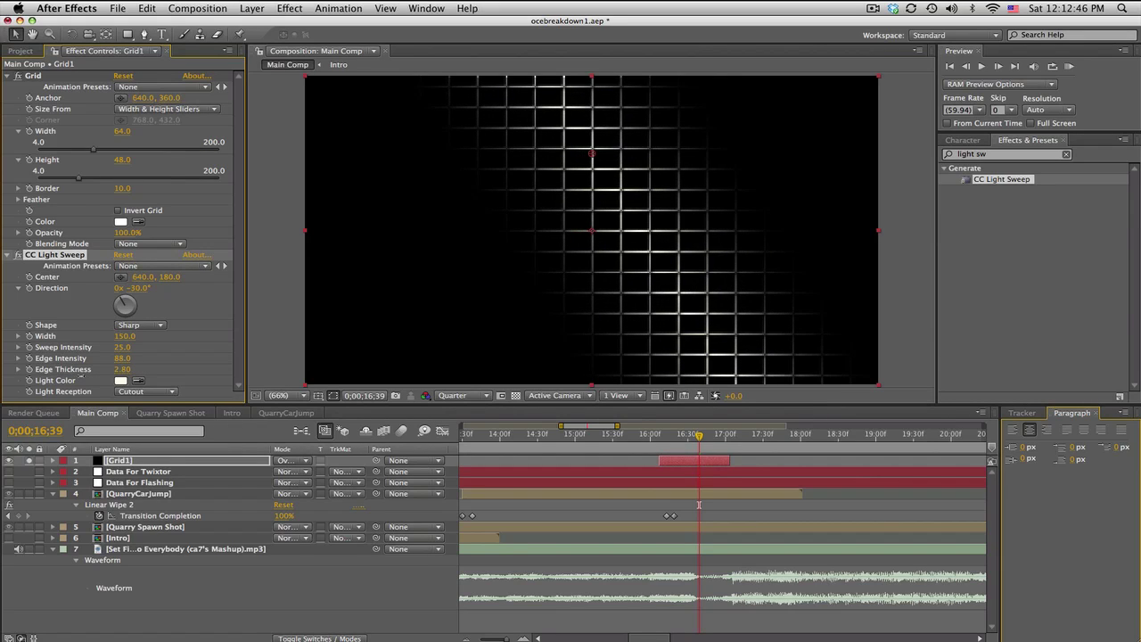
Keyframe the sweep Center from −731 at 16;08 to 1587 at 16;57.
left_click(662, 434)
key("Page_Up")
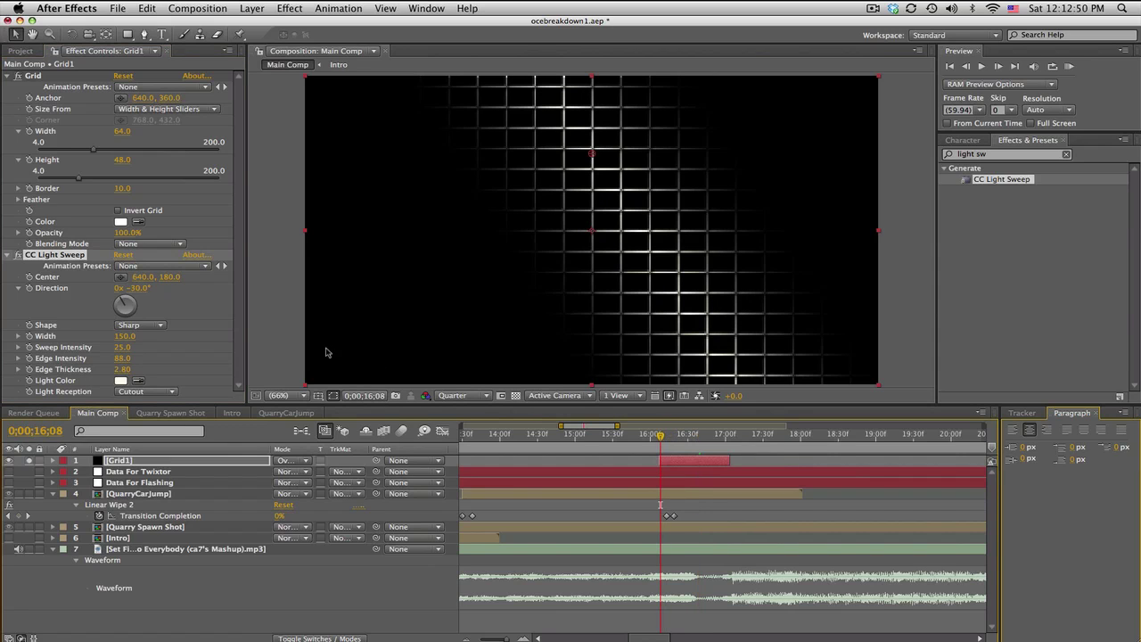
left_click_drag(591, 153, 497, 152)
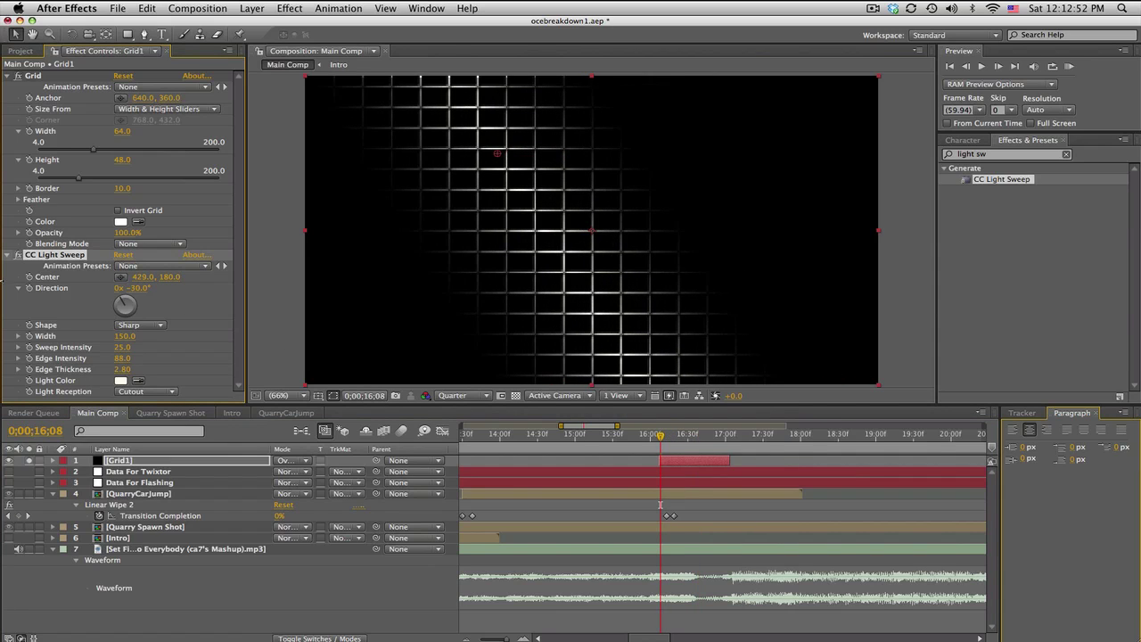
left_click_drag(143, 277, 56, 278)
left_click(29, 277)
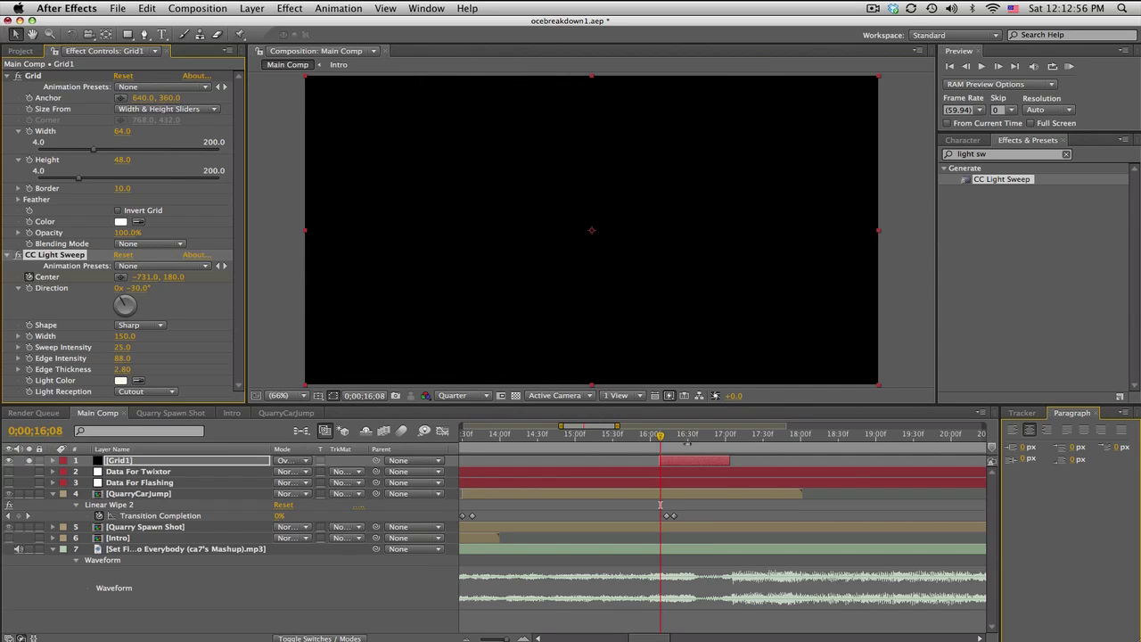
left_click_drag(697, 437, 721, 437)
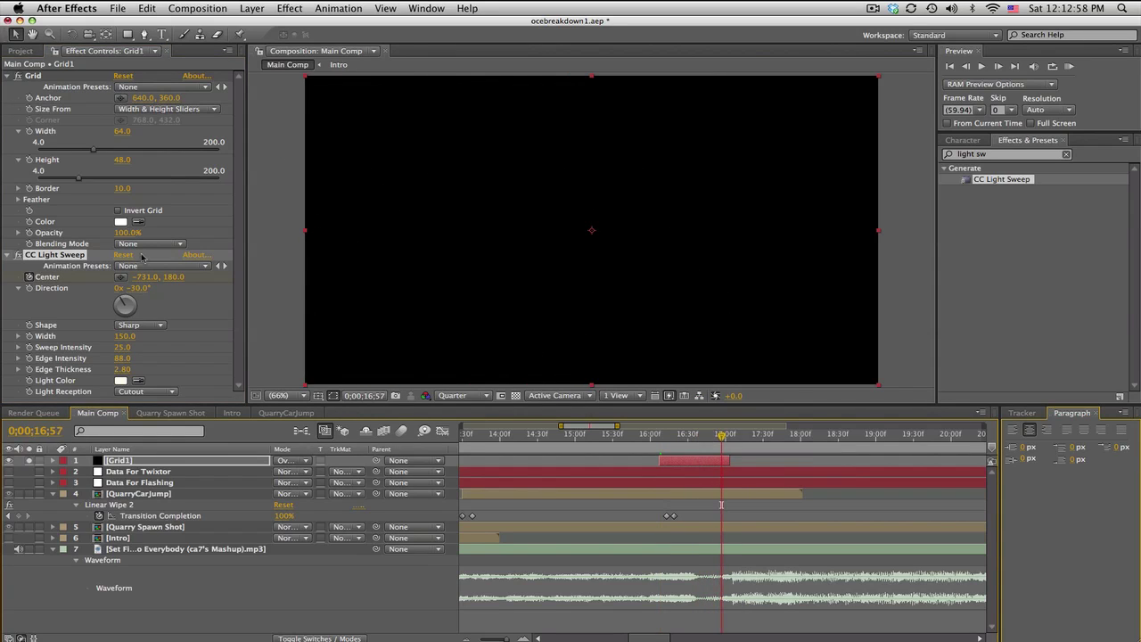
left_click_drag(147, 281, 324, 211)
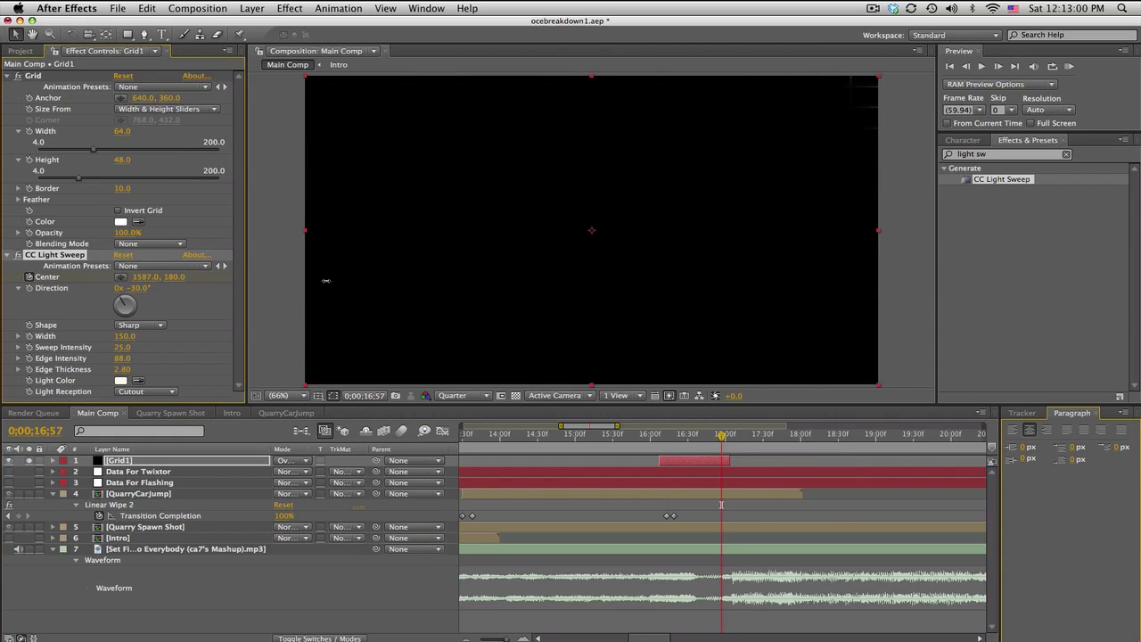
Duplicate Grid1, rename the copy Grid2, and reset its Grid effect to defaults.
left_click(137, 462)
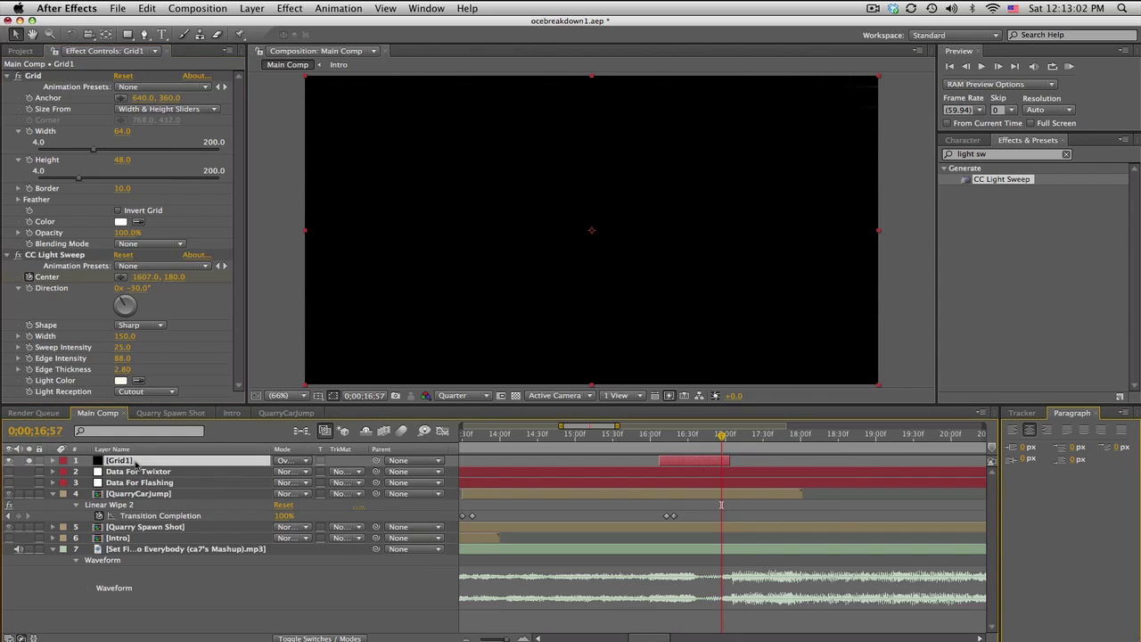
key("ctrl+d")
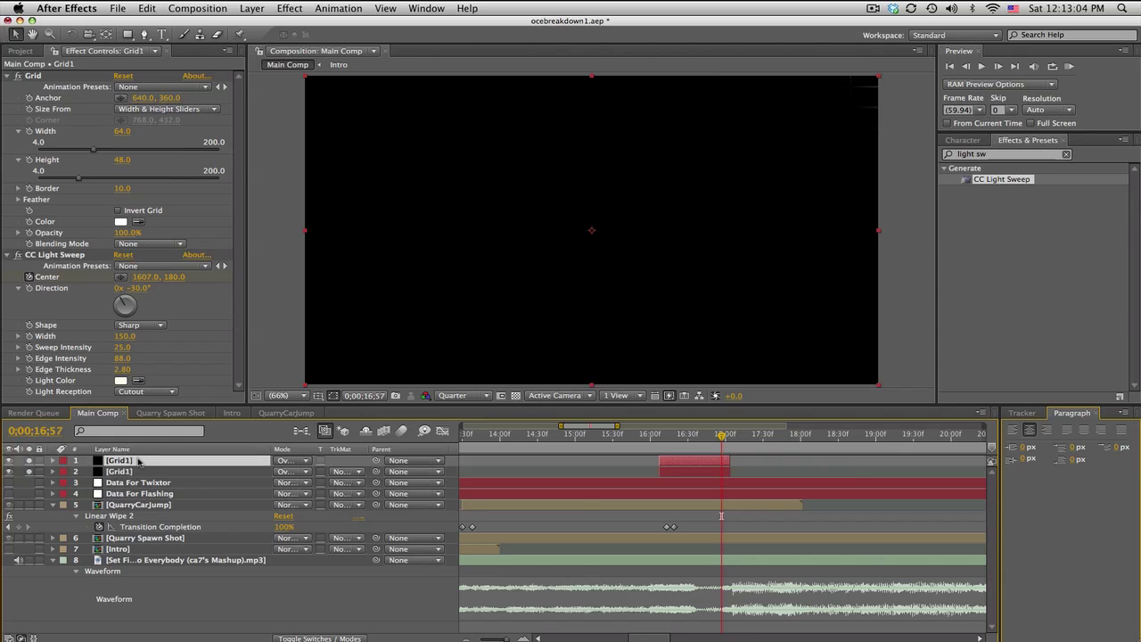
key("Return")
key("Right")
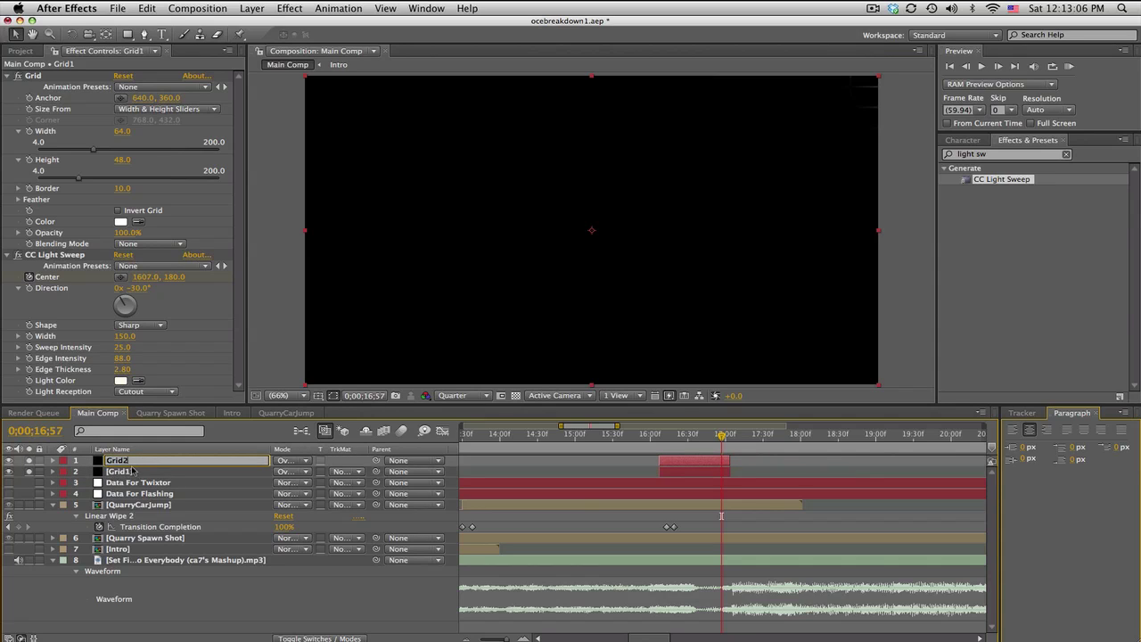
type("2")
key("Return")
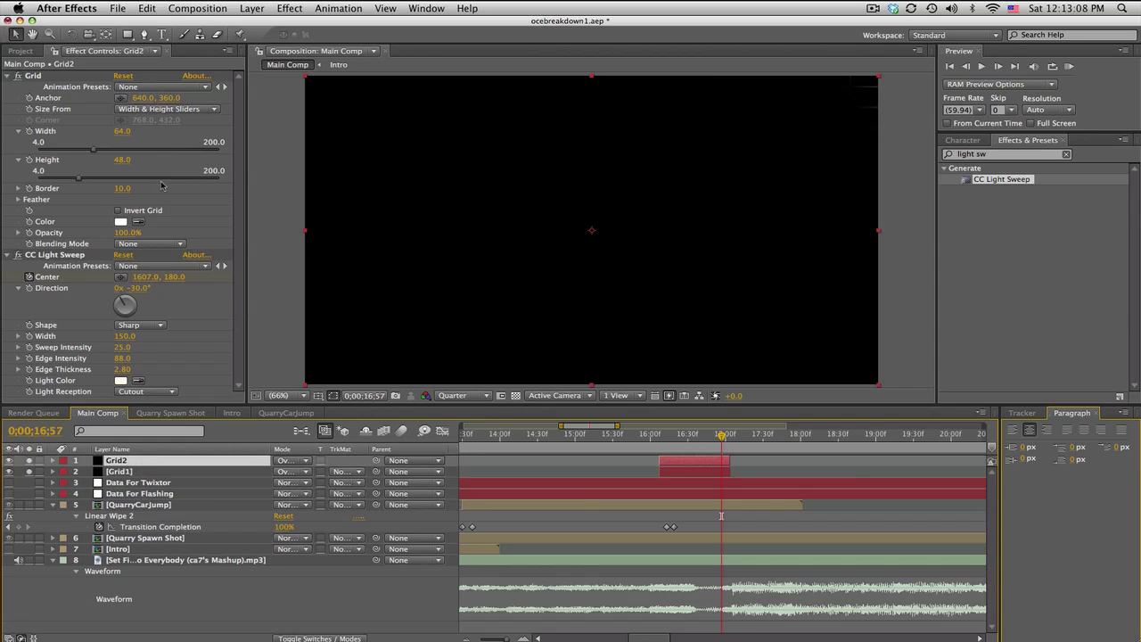
left_click(124, 76)
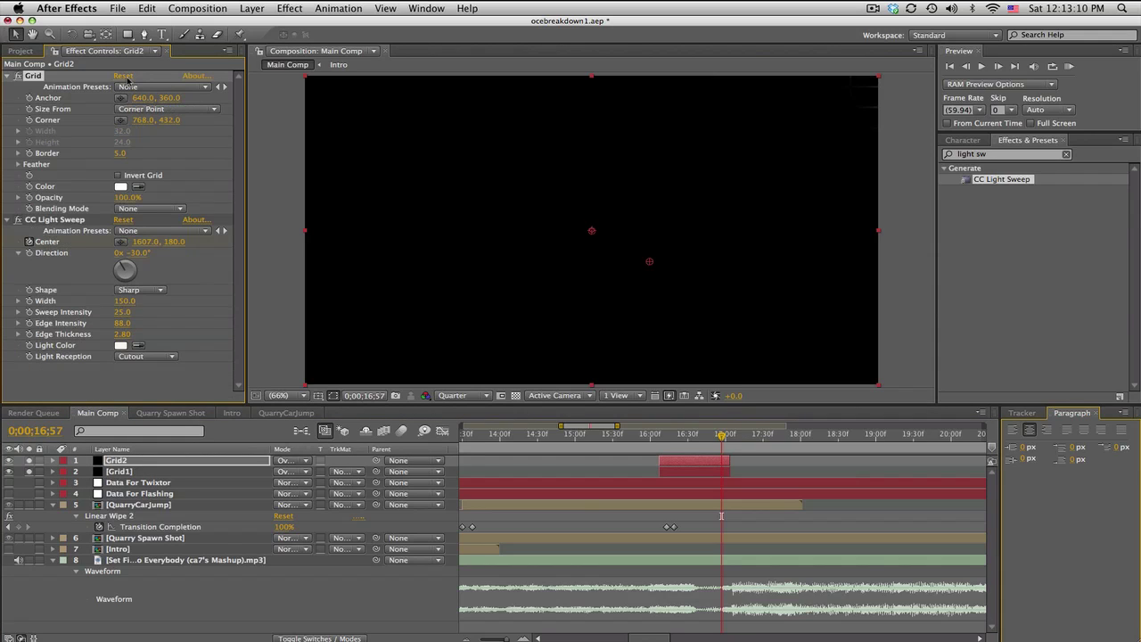
left_click(144, 109)
Size Grid2's grid with Width & Height Sliders and tilt its sweep to +56°.
left_click(148, 130)
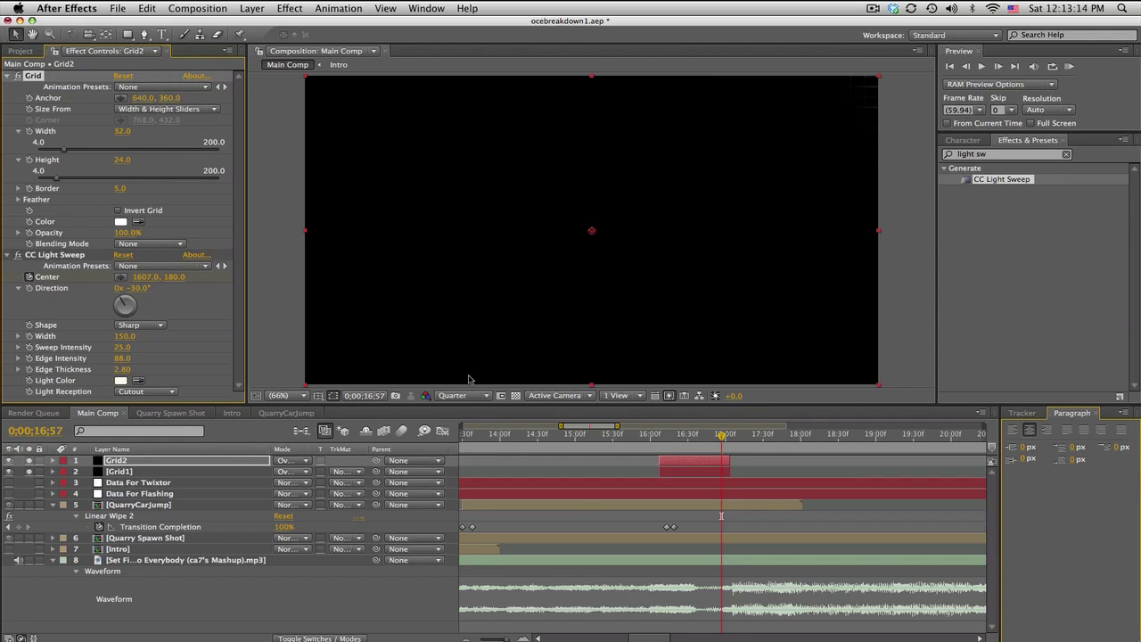
left_click(685, 435)
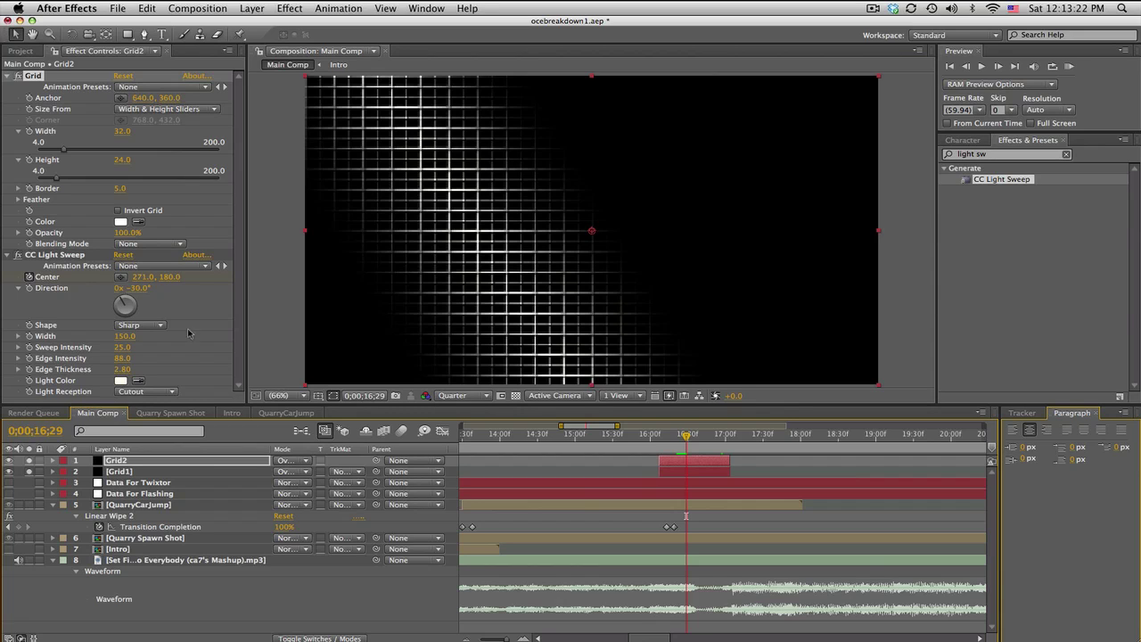
left_click(211, 460)
key("u")
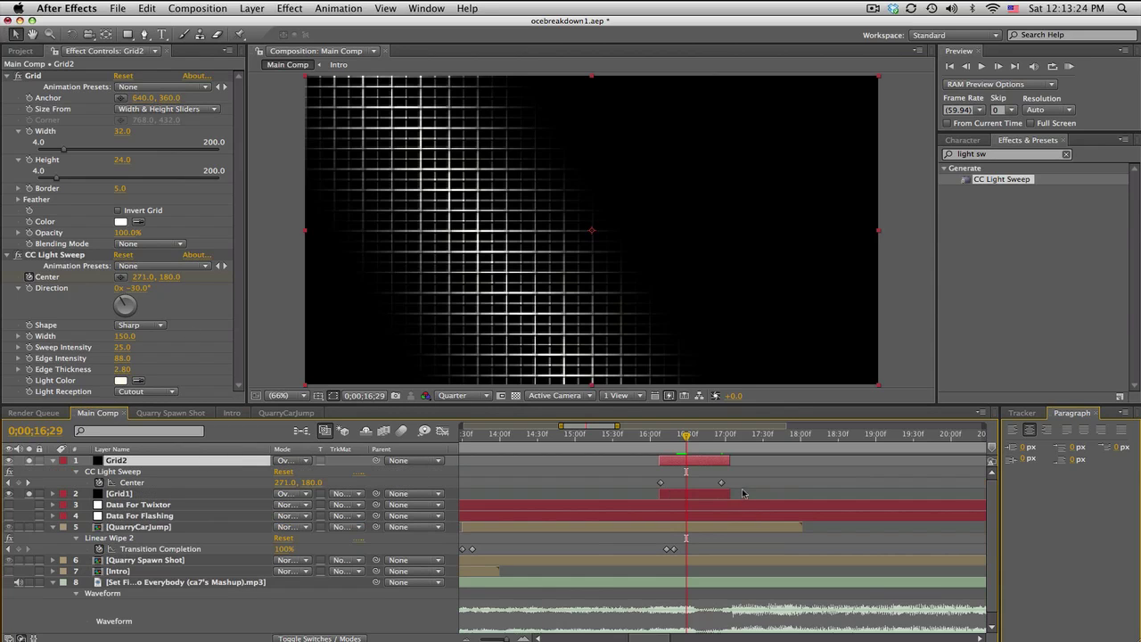
left_click_drag(743, 493, 638, 474)
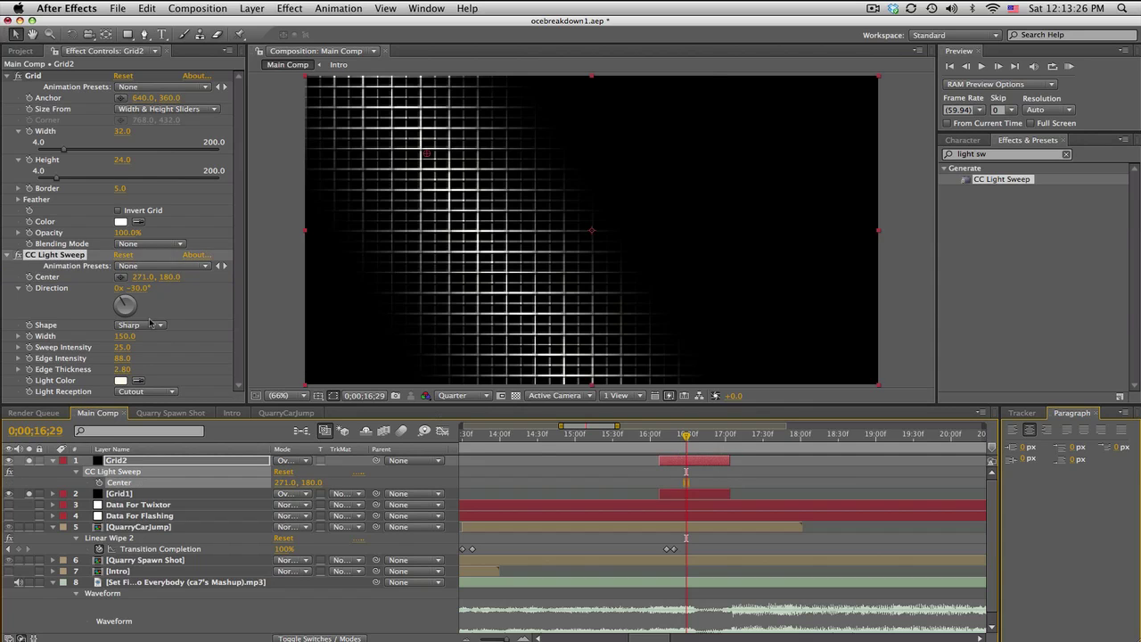
left_click_drag(132, 287, 54, 279)
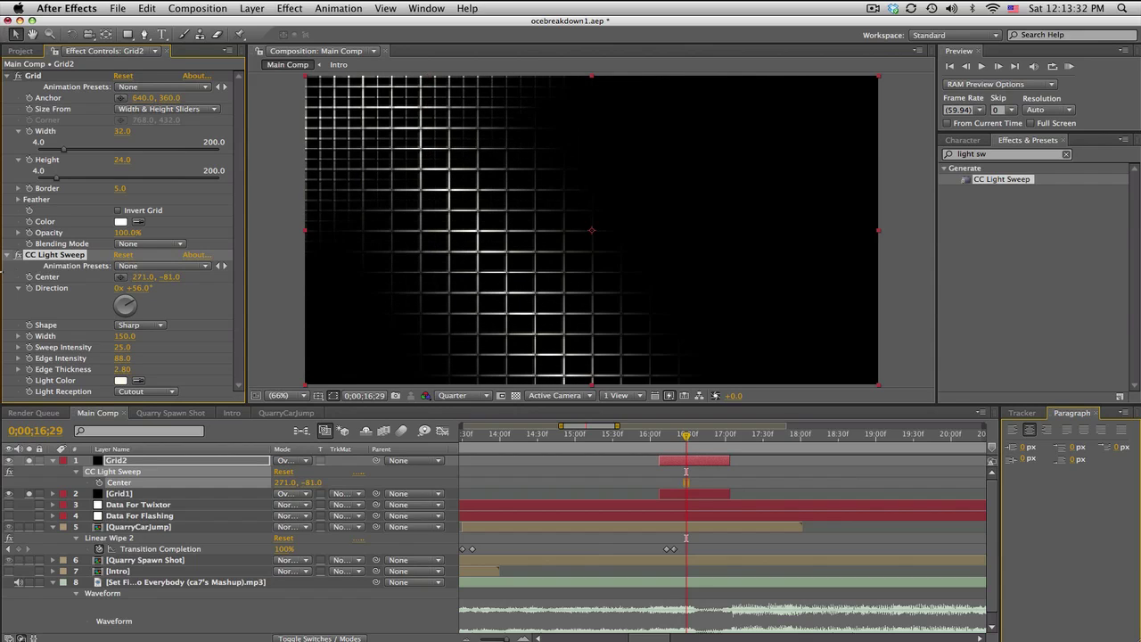
Keyframe the sweep Center from above the frame to below it, previewed at Full resolution.
left_click_drag(171, 277, 60, 277)
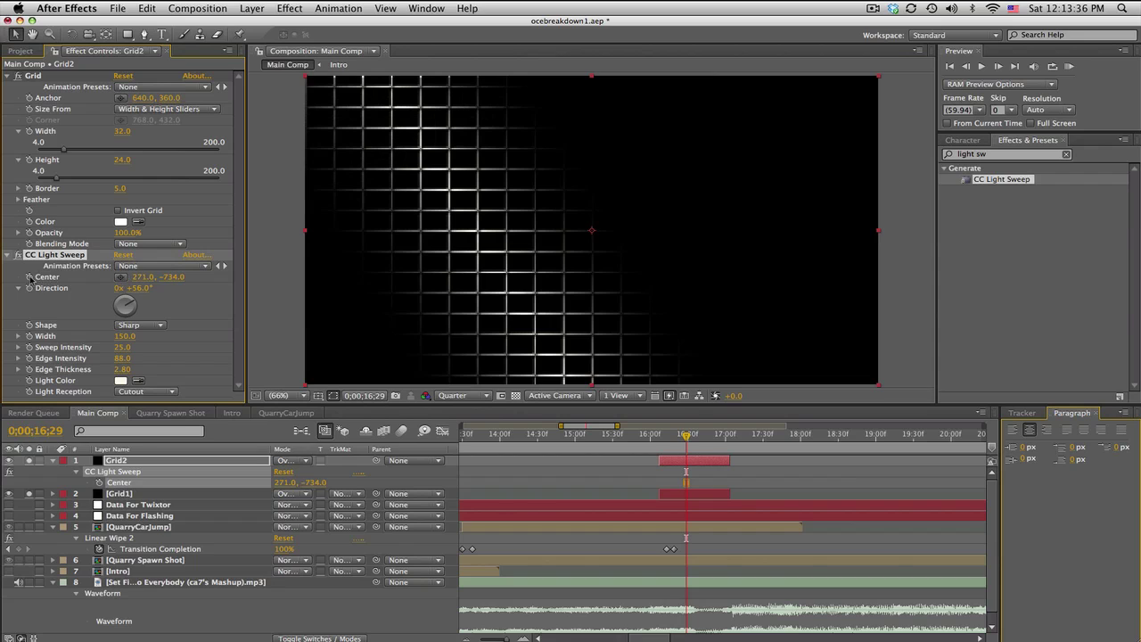
left_click(686, 483)
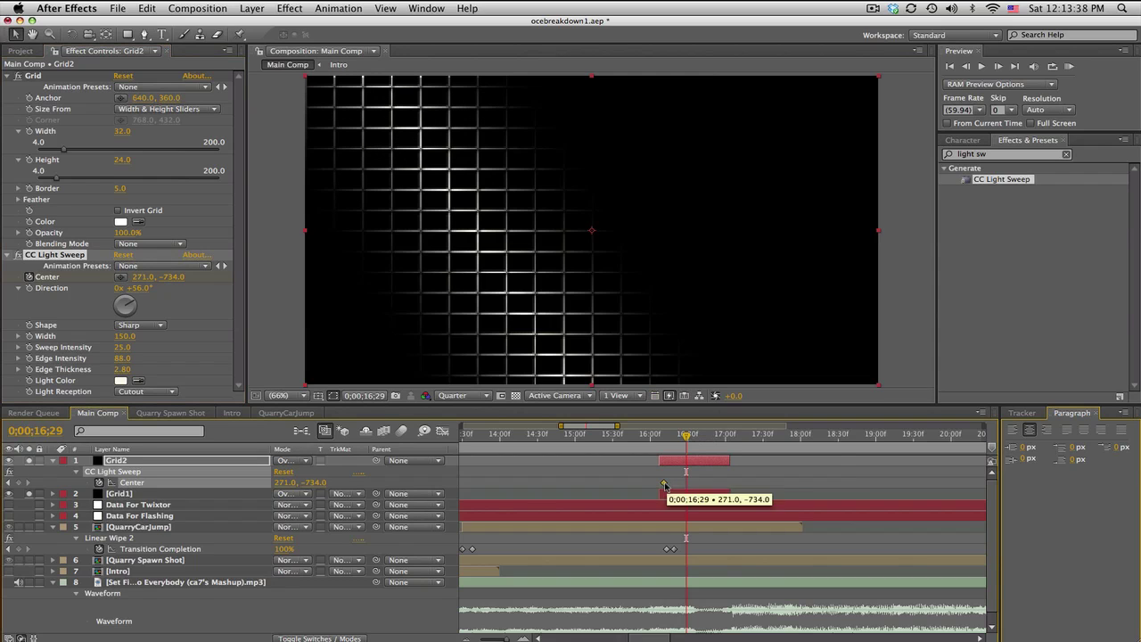
left_click(724, 435)
left_click_drag(175, 277, 373, 286)
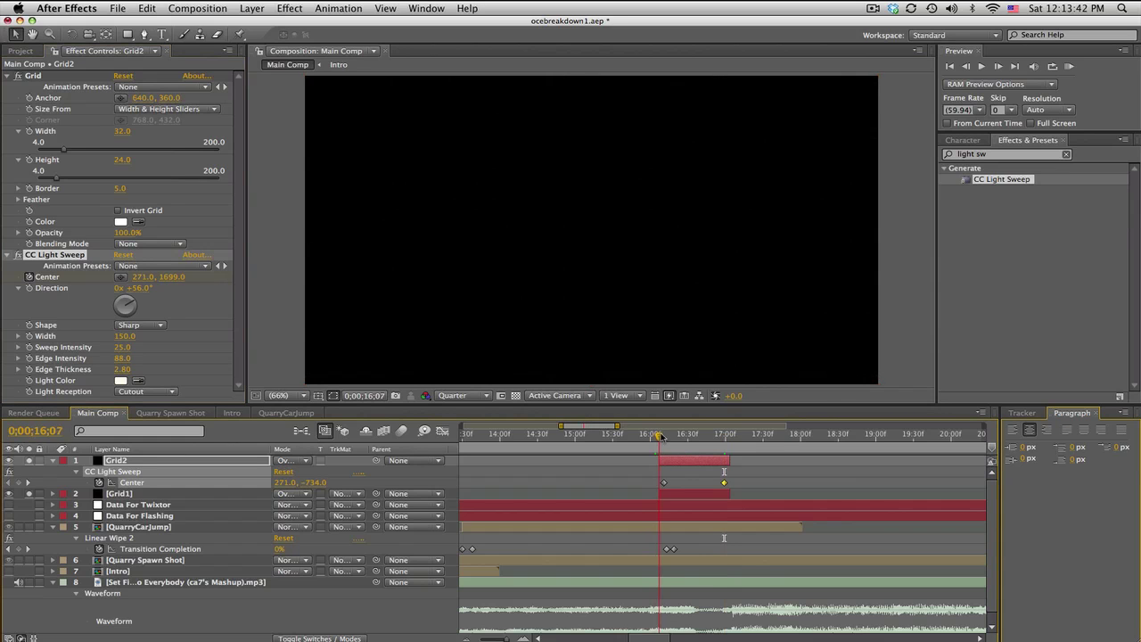
left_click_drag(657, 434, 703, 435)
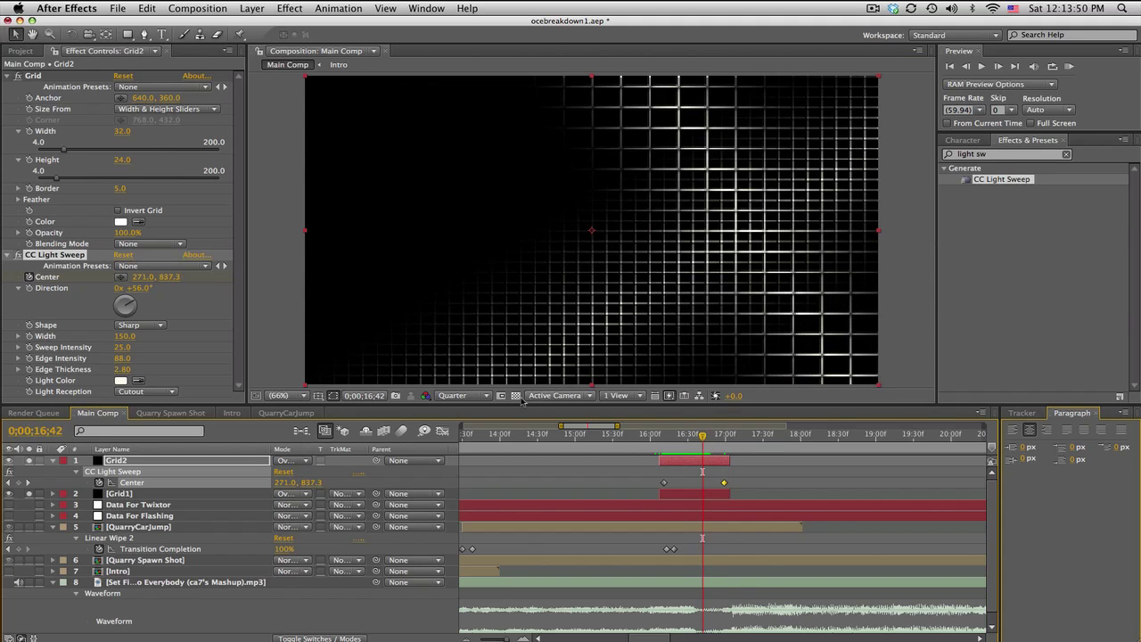
left_click(462, 395)
left_click(459, 428)
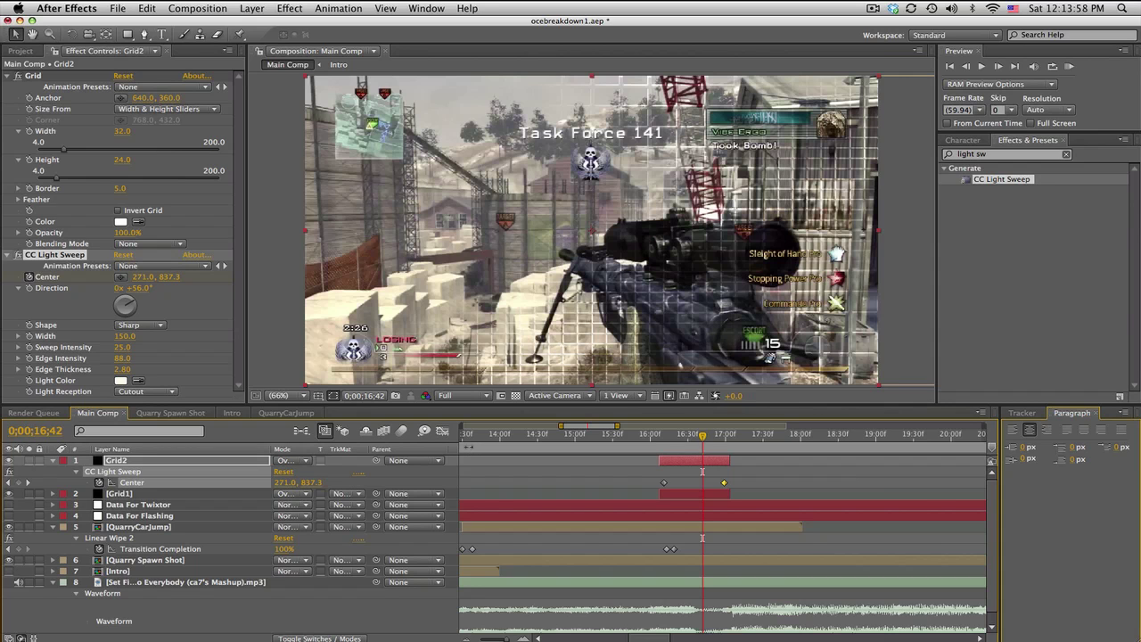
Review the sweep from 16;12 to 17;05, then collapse the Grid2 and QuarryCarJump property rows.
left_click(665, 436)
left_click(684, 436)
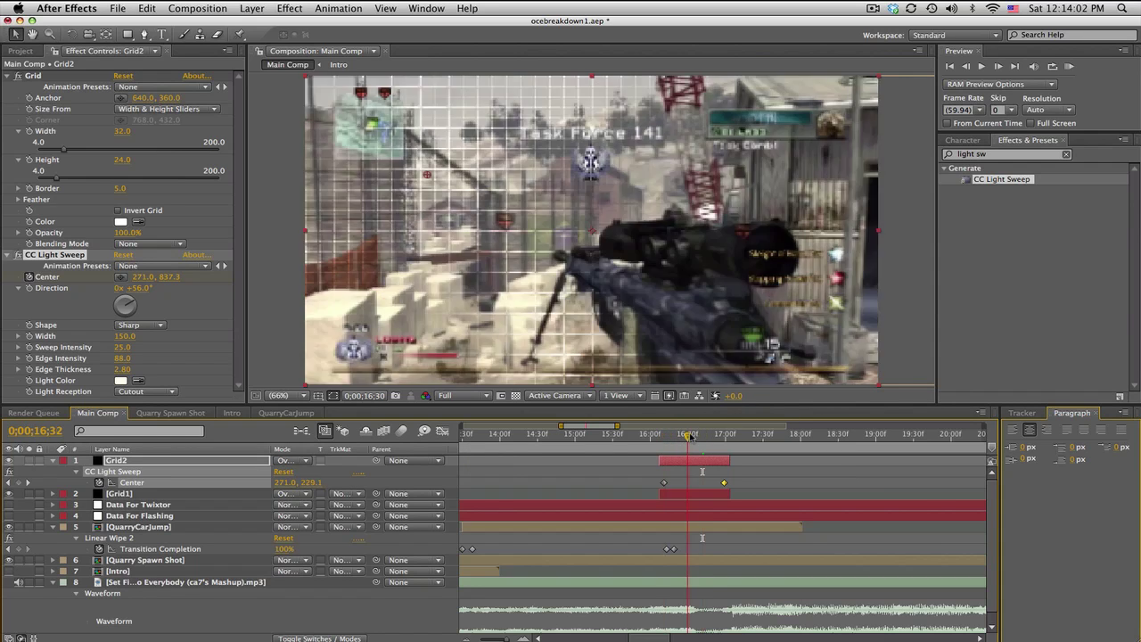
left_click(709, 436)
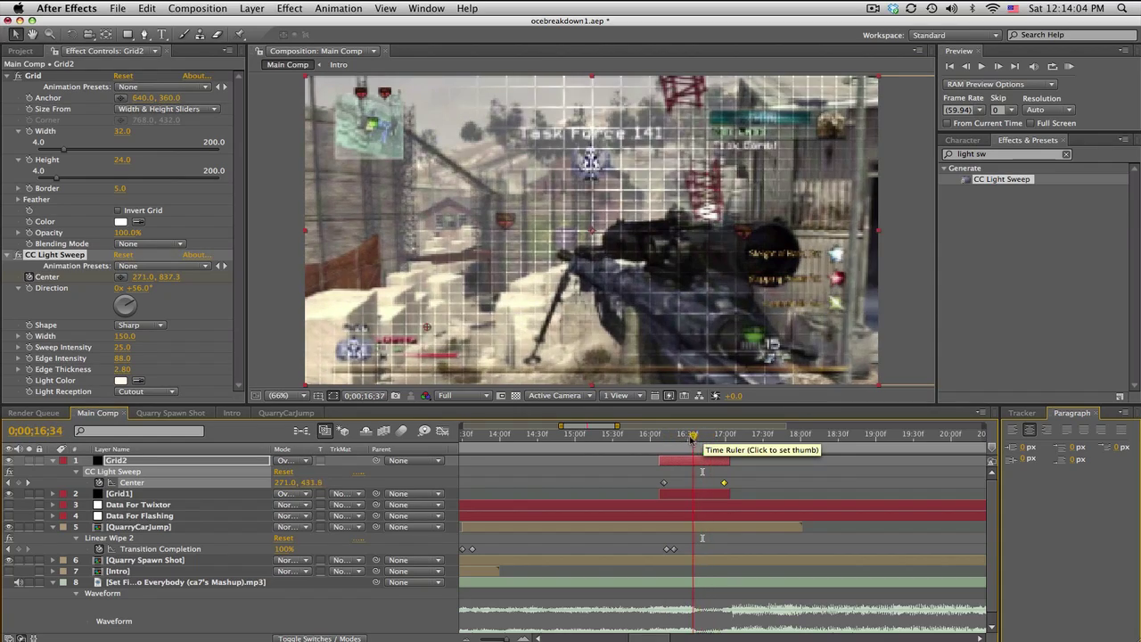
left_click(718, 435)
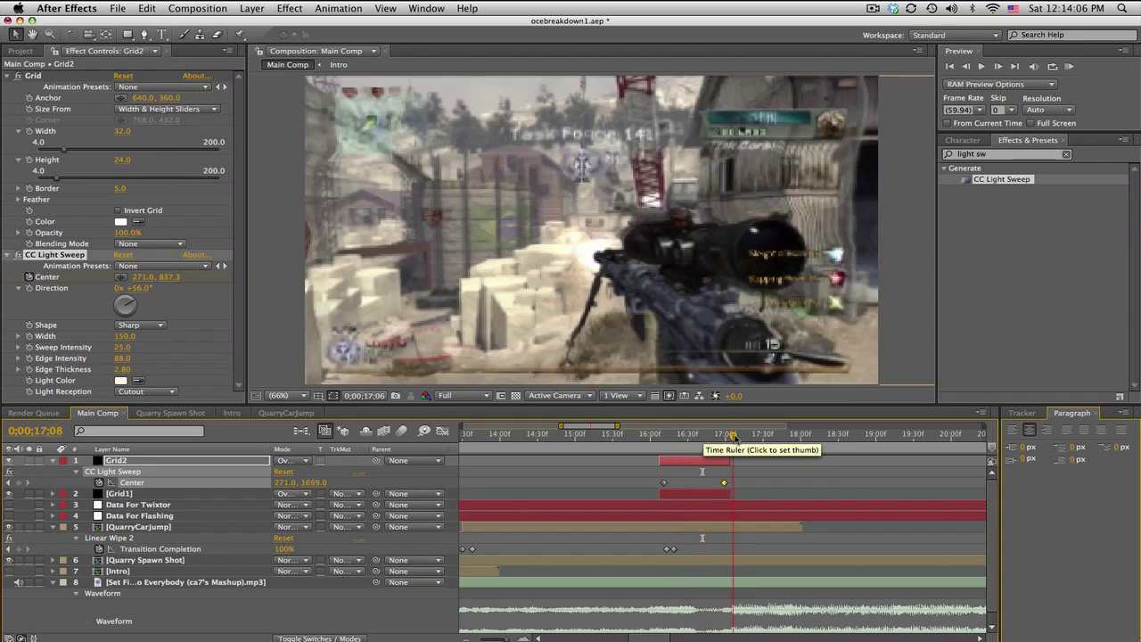
left_click(735, 436)
left_click(731, 435)
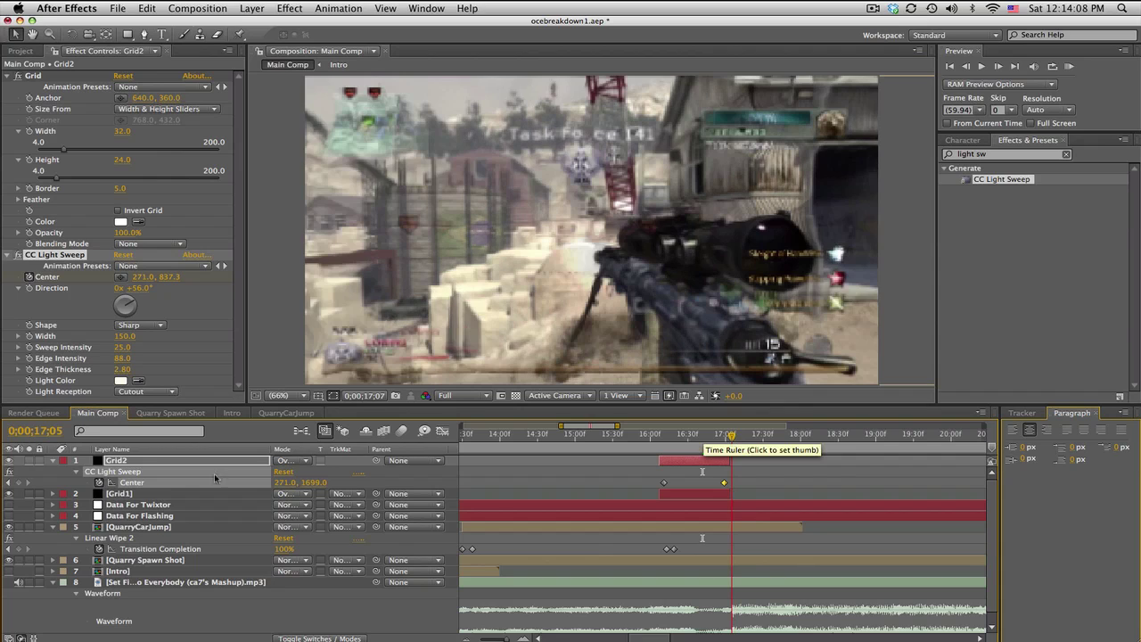
left_click(53, 461)
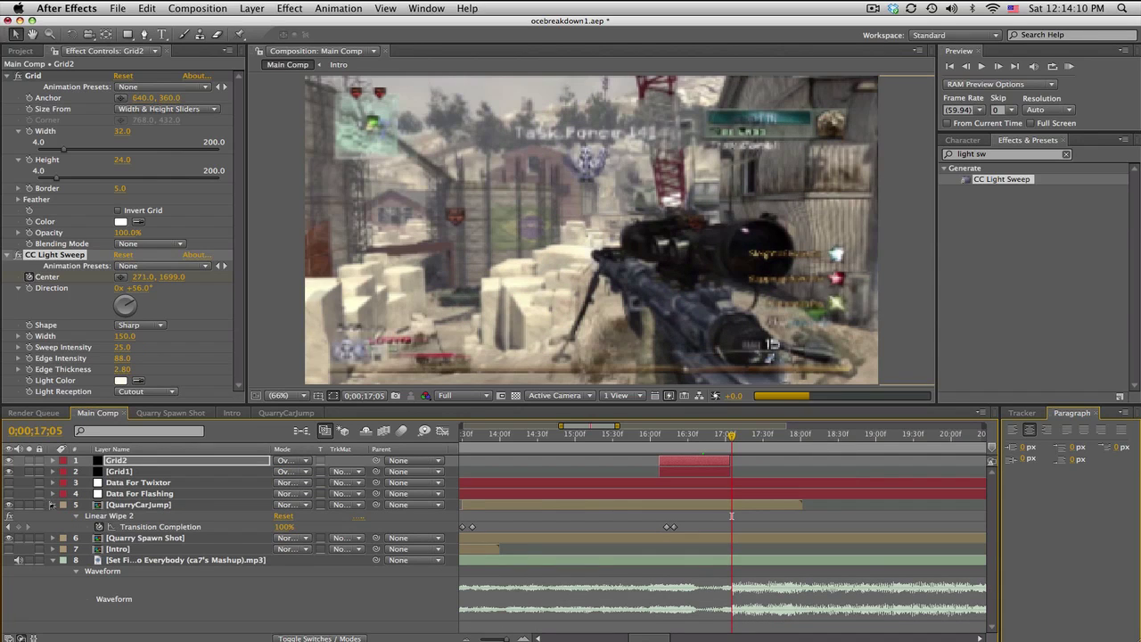
left_click(51, 506)
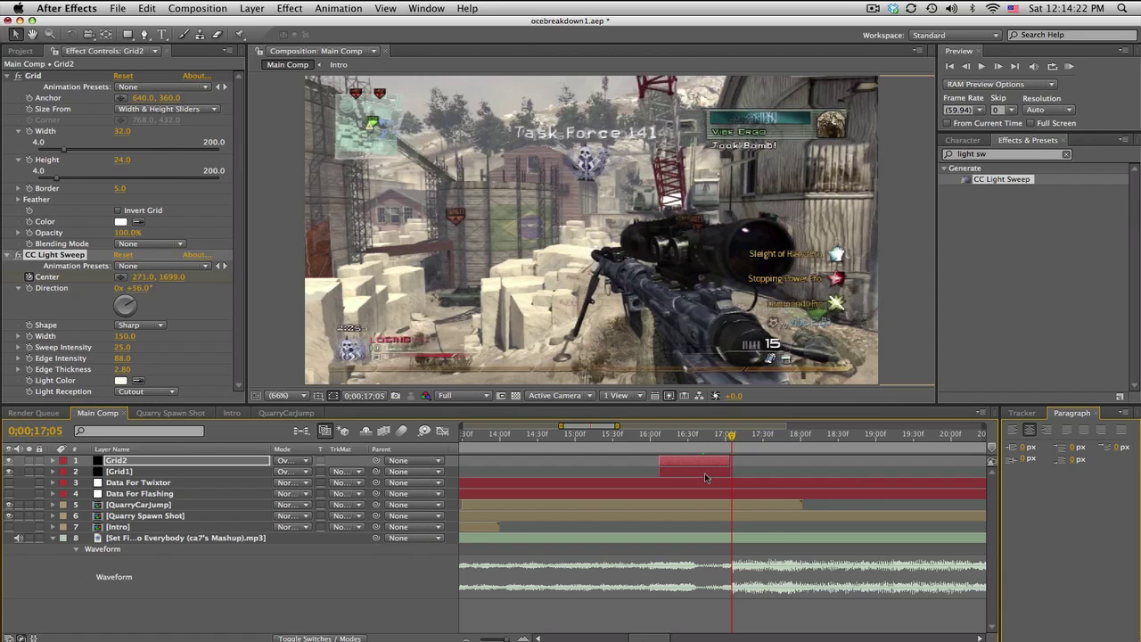
Trim the Quarry Spawn Shot layer's in-point to about 12;55.
left_click_drag(559, 424, 504, 426)
left_click(671, 434)
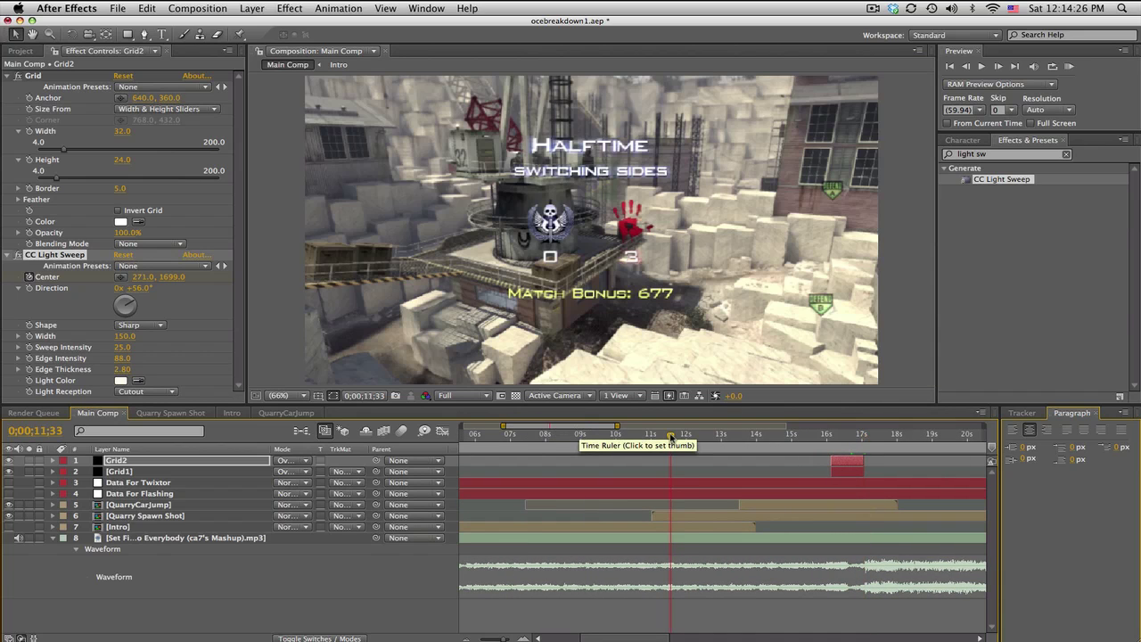
left_click_drag(673, 435, 719, 435)
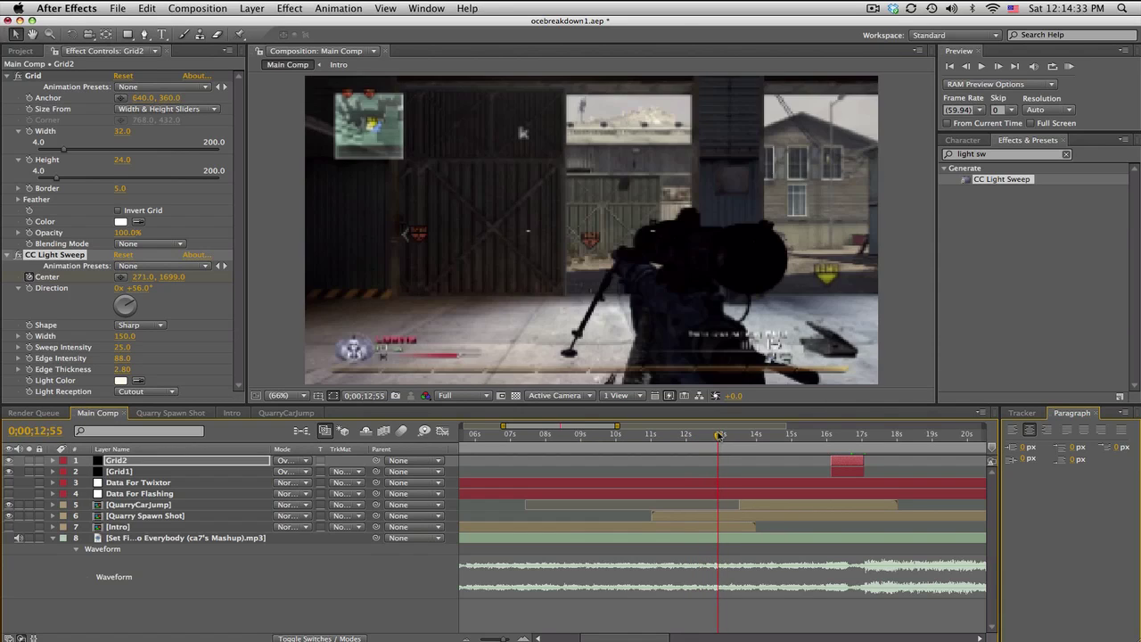
left_click(722, 517)
key("alt+bracketleft")
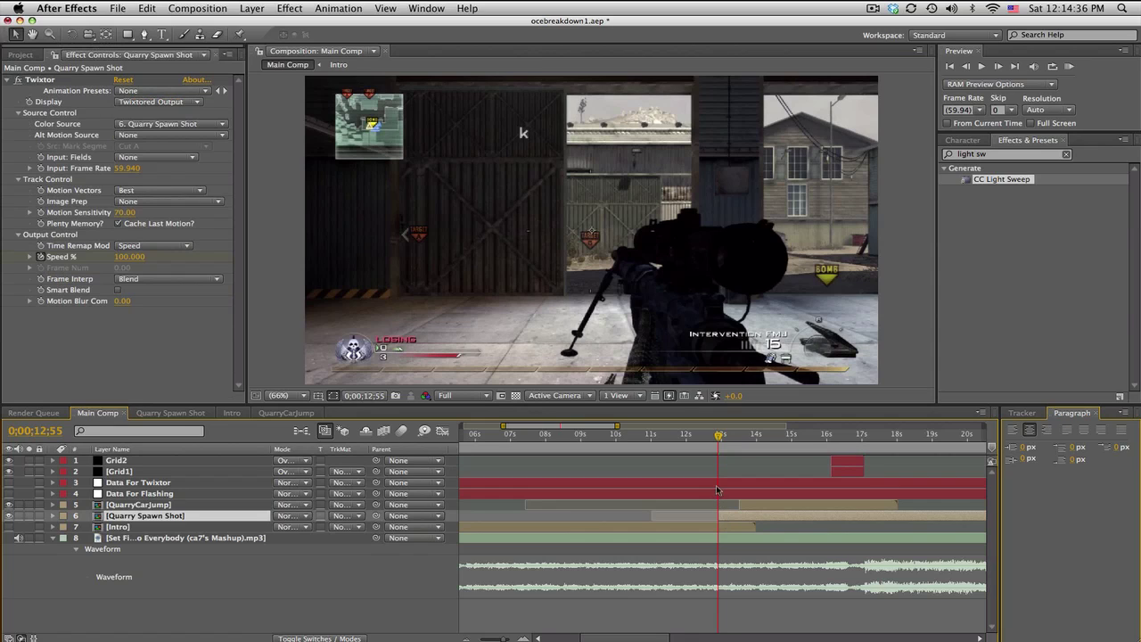
Check the cut frame near 12;38 and show the Project panel's footage list.
left_click(709, 435)
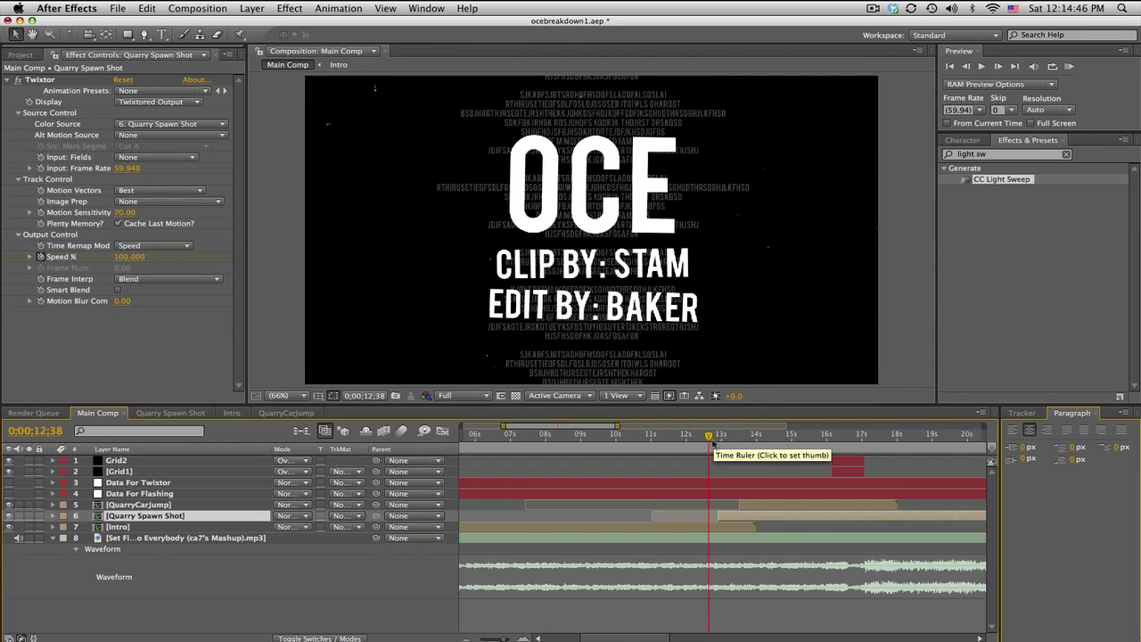
left_click_drag(709, 436, 717, 435)
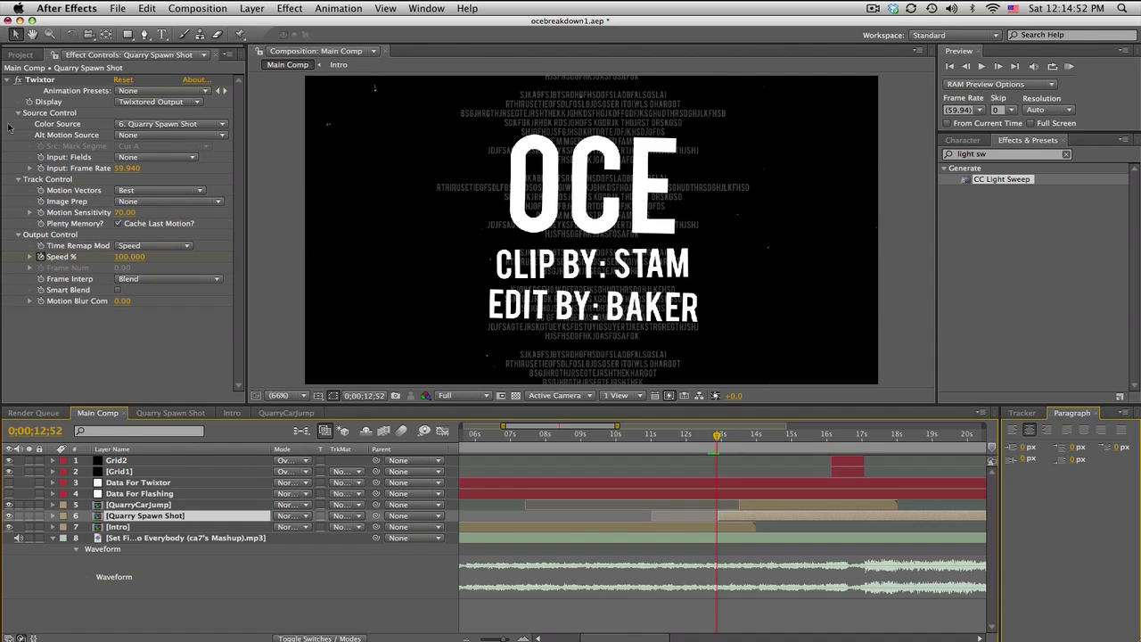
left_click(20, 54)
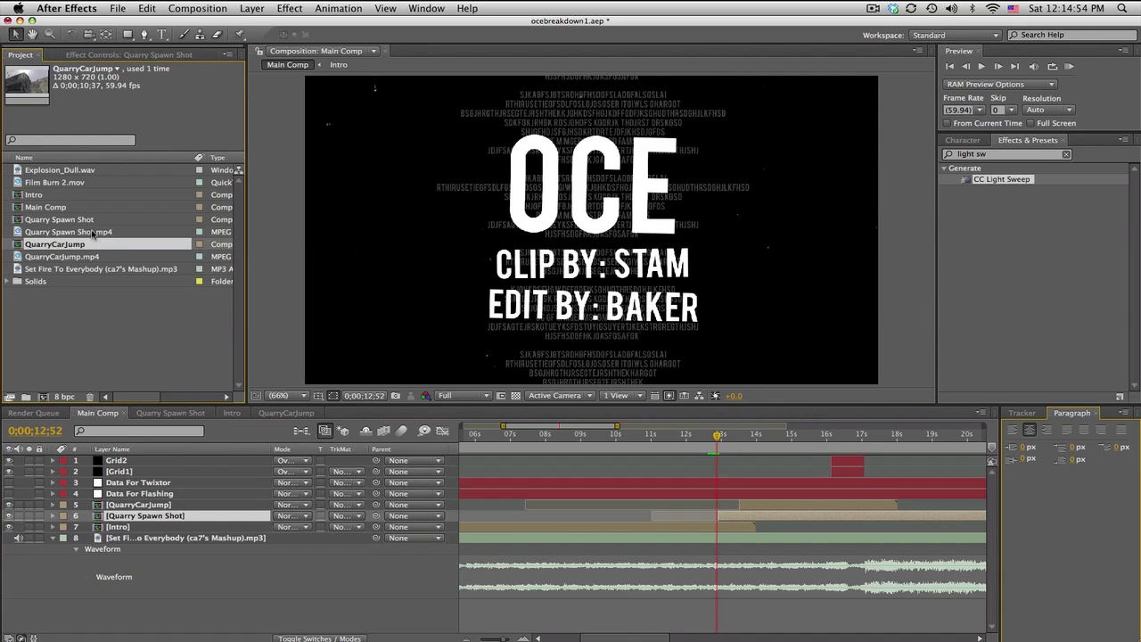
Place Film Burn 2.mov above Quarry Spawn Shot, shifted to overlap the cut near 12;55.
mouse_move(54, 183)
left_mouse_down()
mouse_move(749, 517)
mouse_move(699, 515)
left_mouse_up()
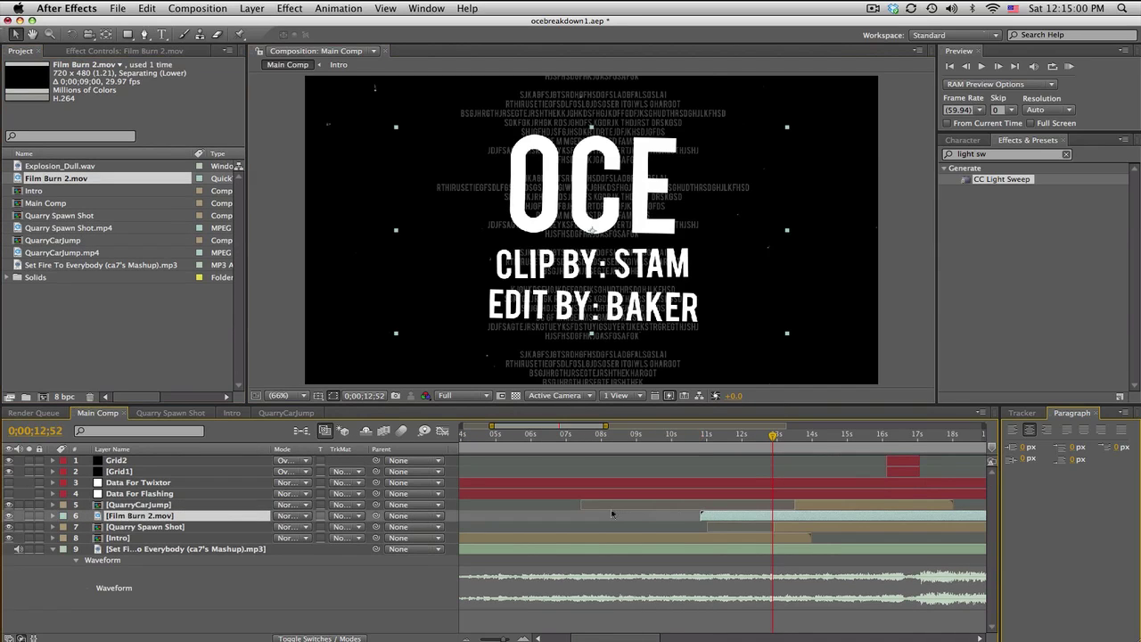
mouse_move(612, 514)
left_mouse_down()
mouse_move(577, 515)
mouse_move(881, 513)
left_mouse_up()
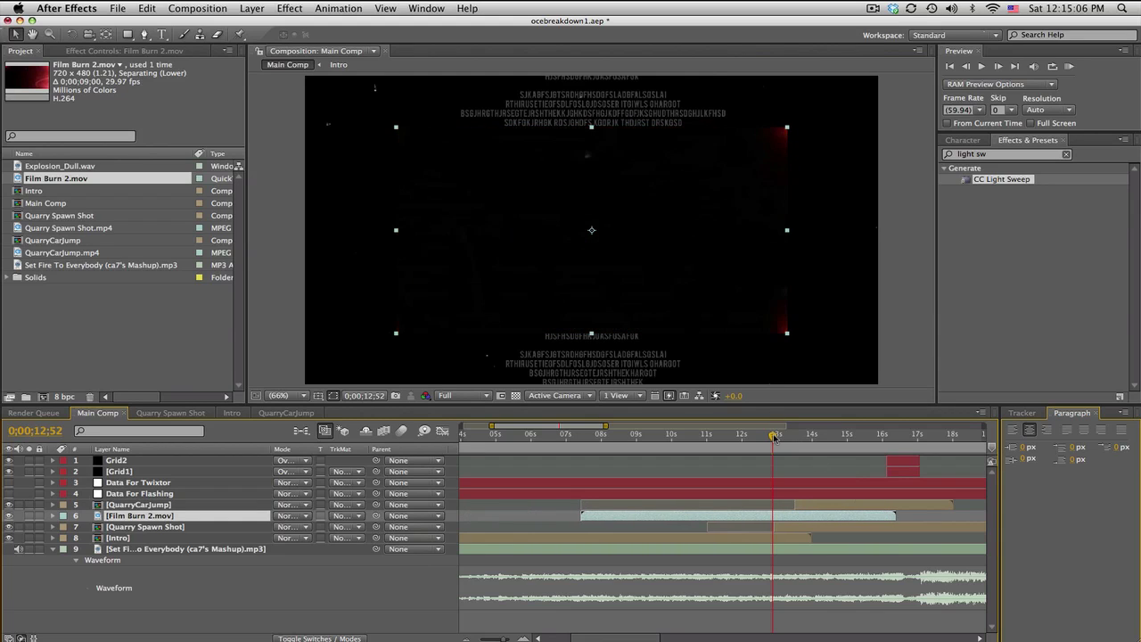
left_click_drag(774, 437, 775, 435)
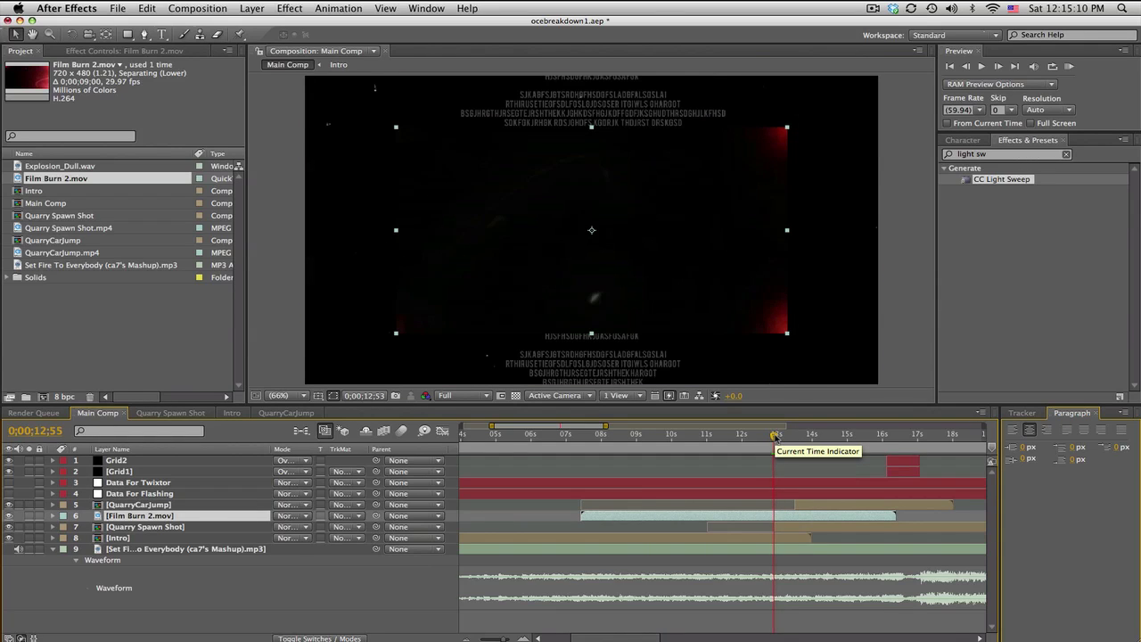
left_click_drag(798, 518, 774, 522)
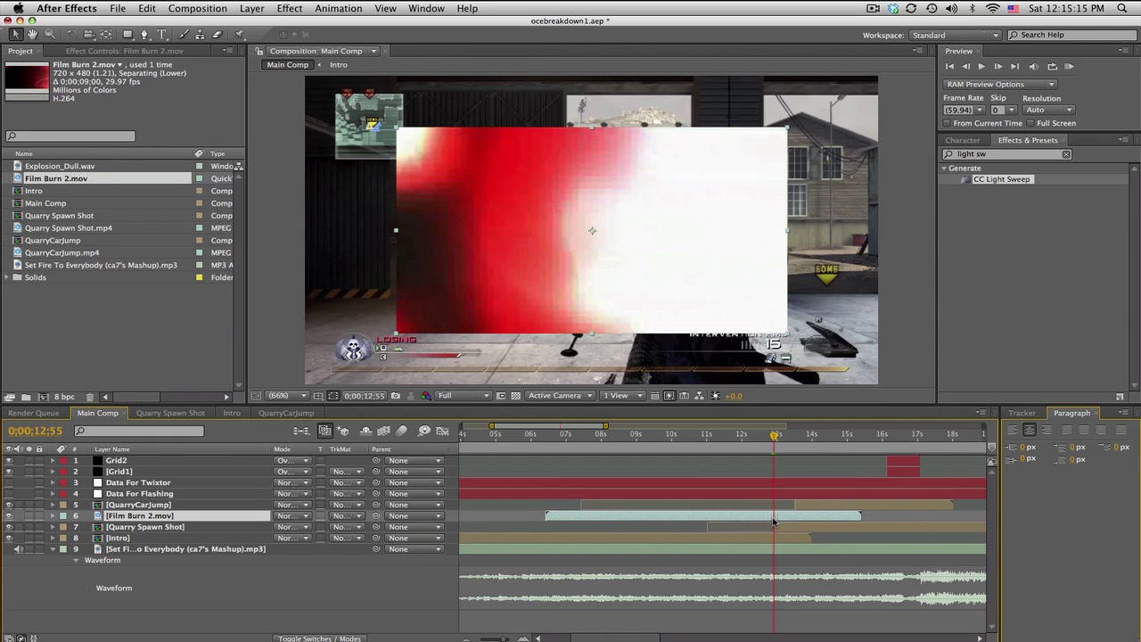
left_click(292, 515)
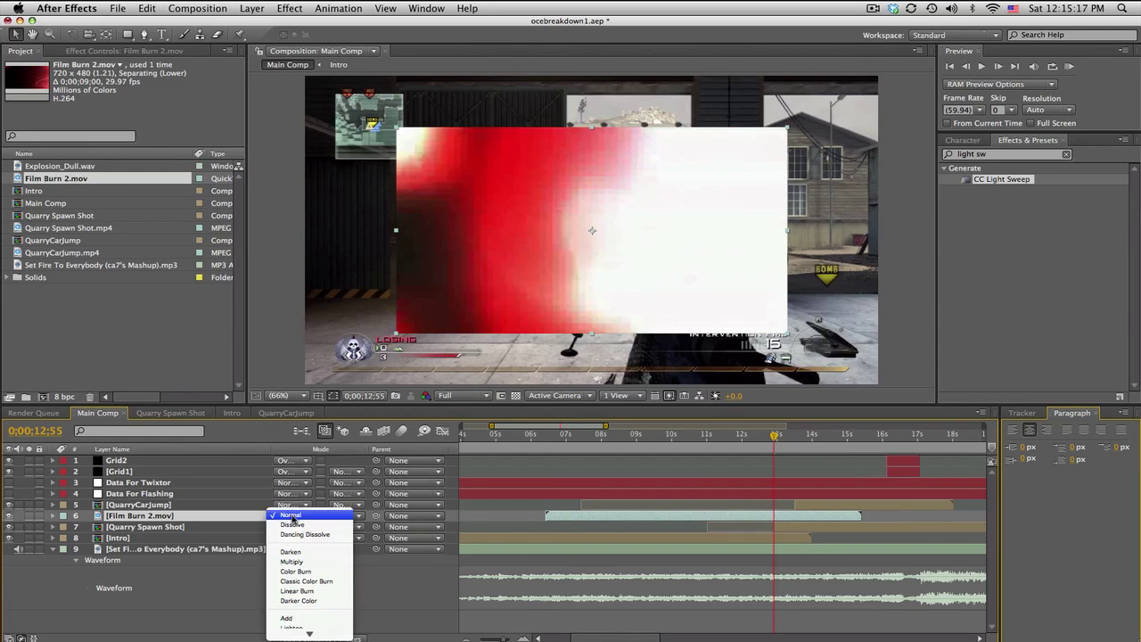
Set Film Burn 2.mov to Add mode and fit it to the comp.
left_click(287, 618)
right_click(212, 522)
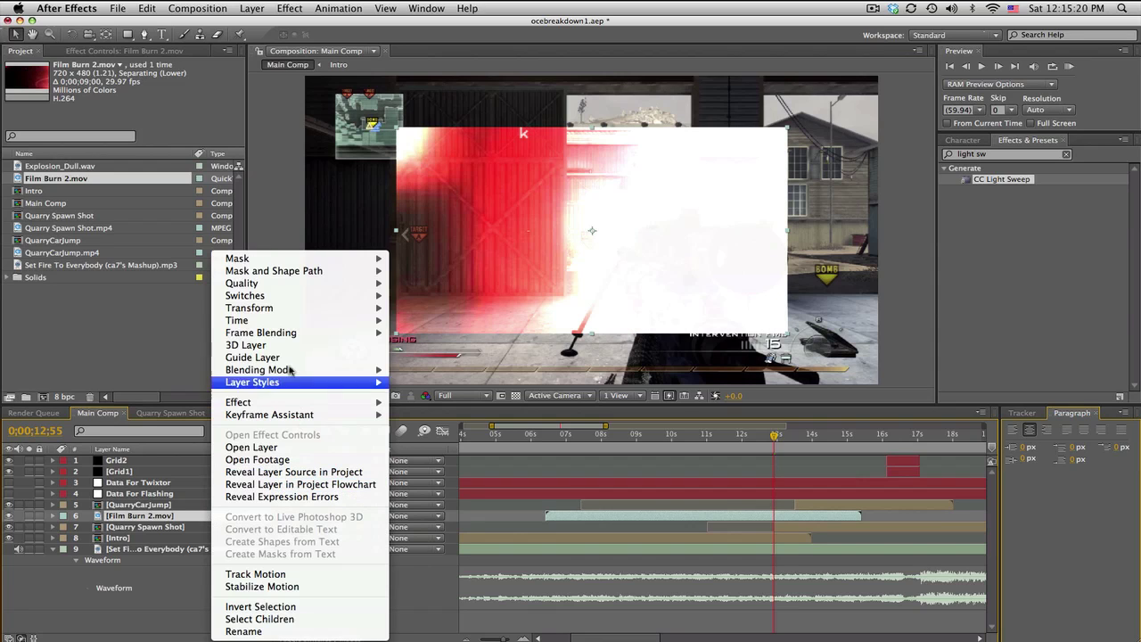
mouse_move(260, 313)
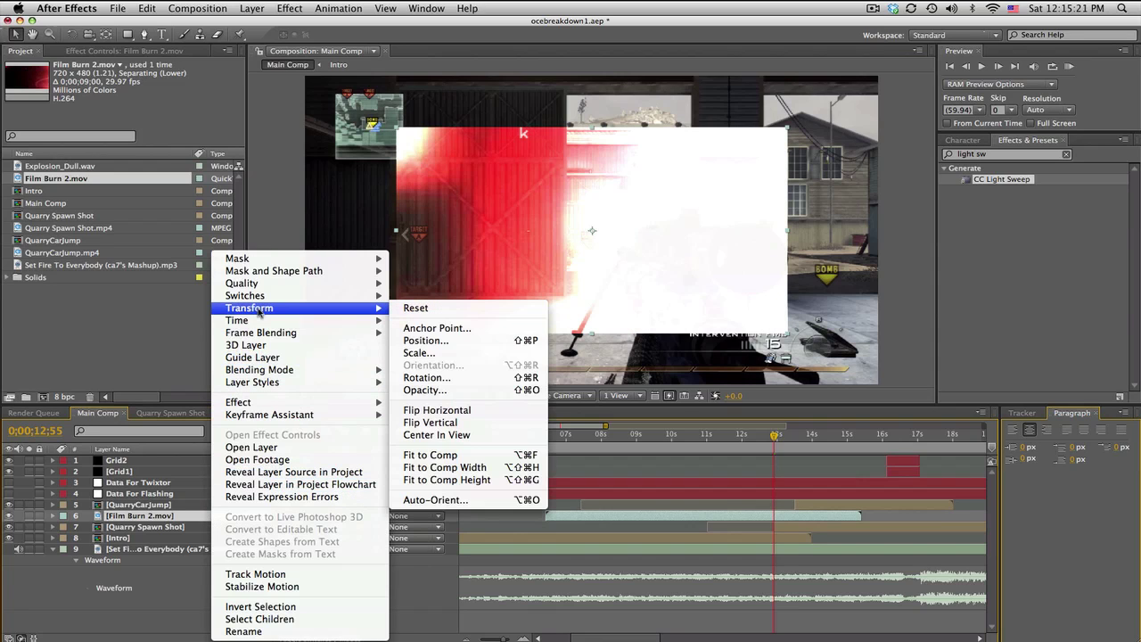
left_click(505, 454)
Preview the OCE title with the burn and zoom the timeline out to 26s.
left_click_drag(532, 435, 799, 436)
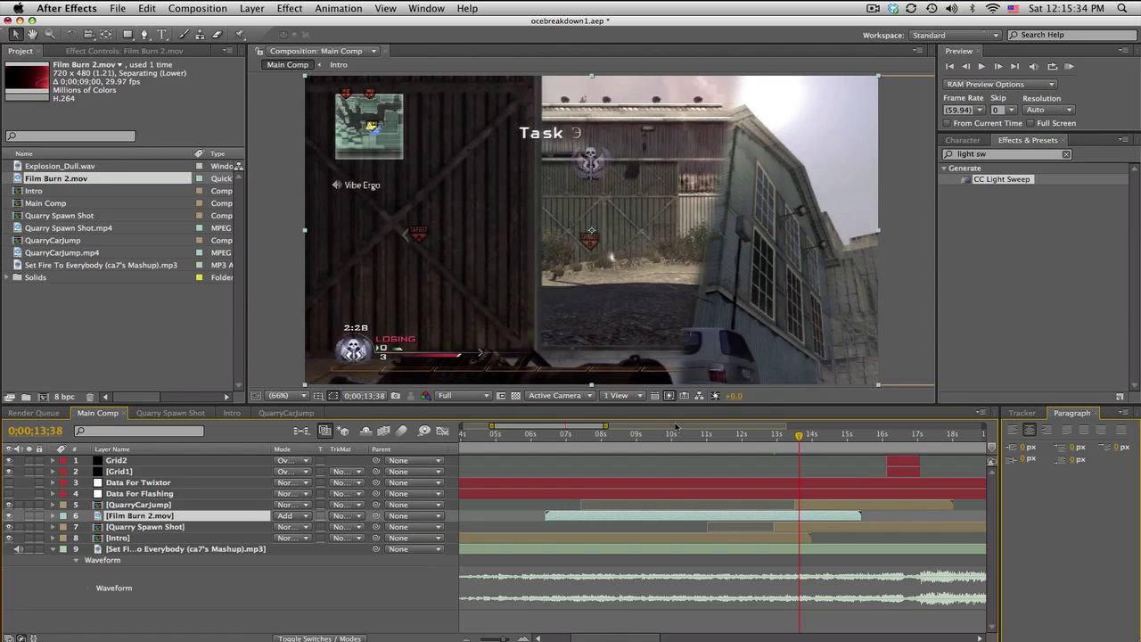
left_click_drag(605, 431, 664, 432)
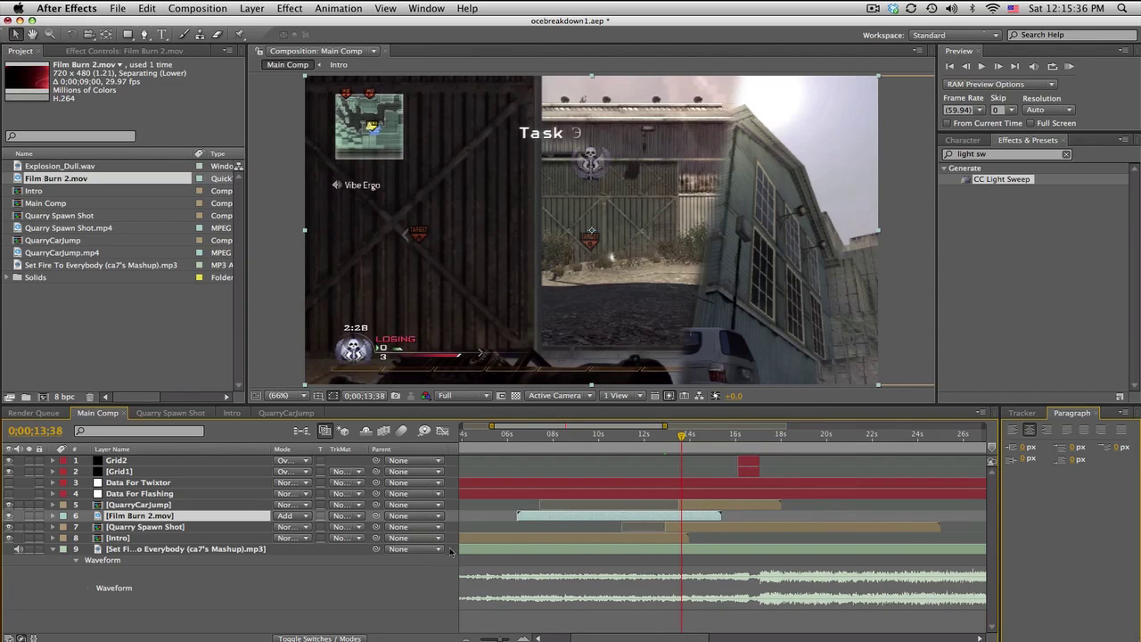
left_click(486, 538)
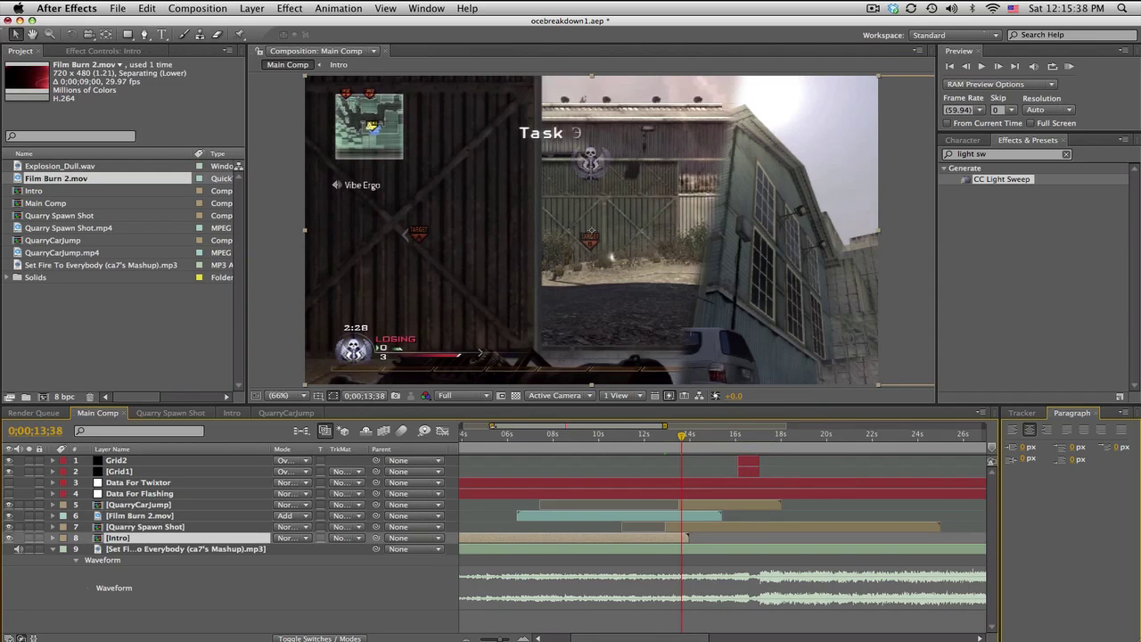
Preview the Intro title, then set a starting Scale keyframe at 12;54.
left_click_drag(491, 426, 462, 426)
left_click(595, 435)
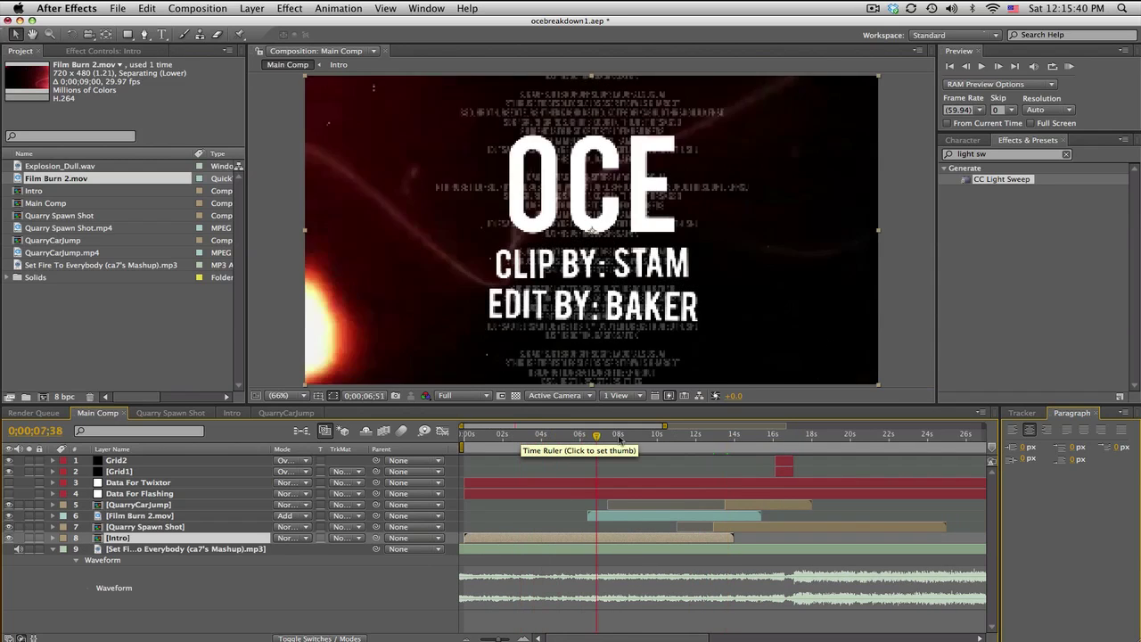
left_click_drag(620, 436, 713, 437)
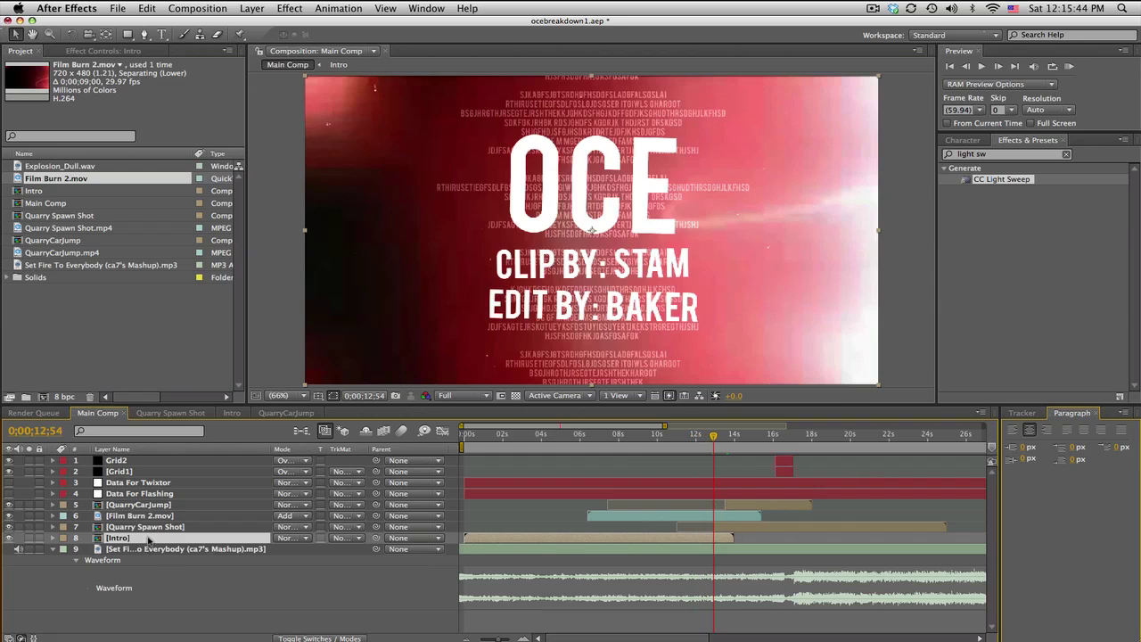
key("s")
left_click(87, 549)
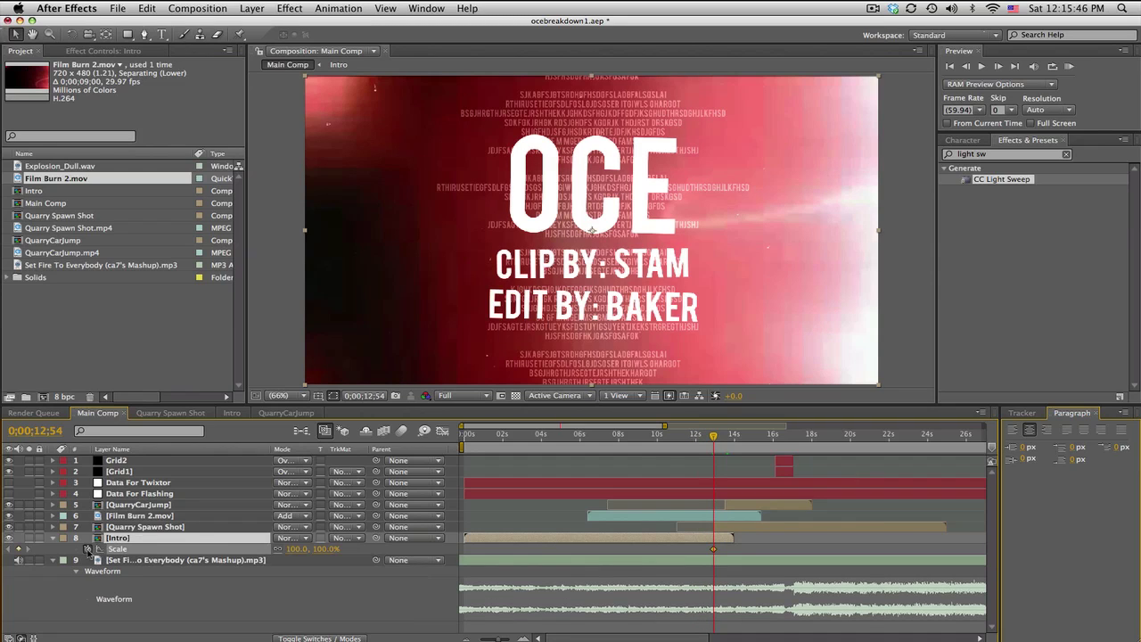
Add a 115% Scale keyframe at 1;01 and preview the title shrinking.
left_click(478, 443)
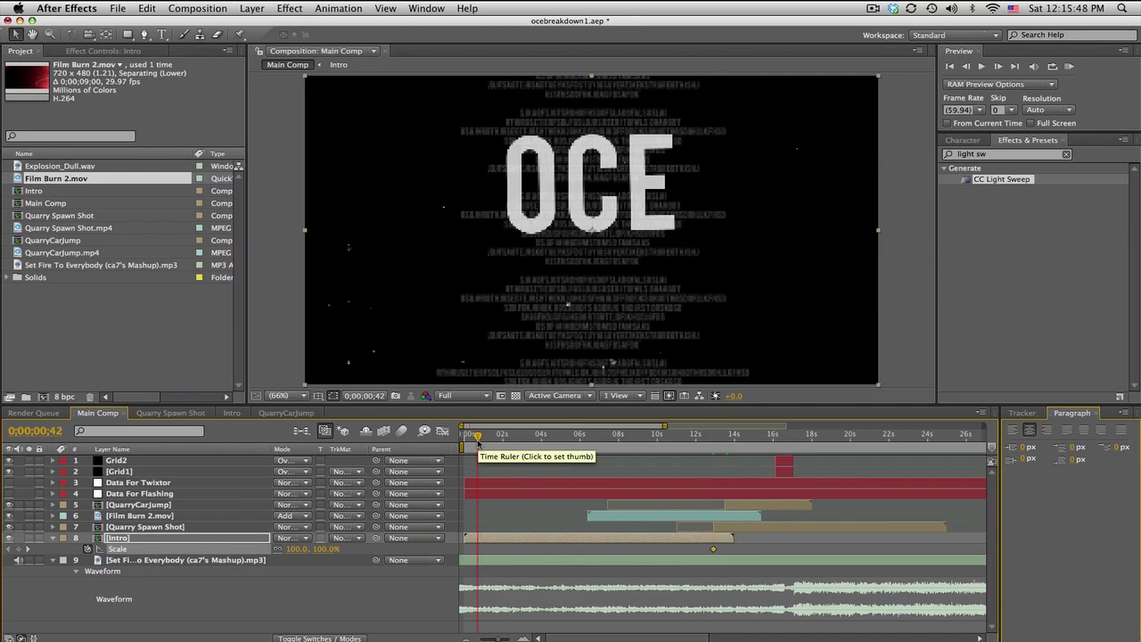
key("space")
left_click(484, 443)
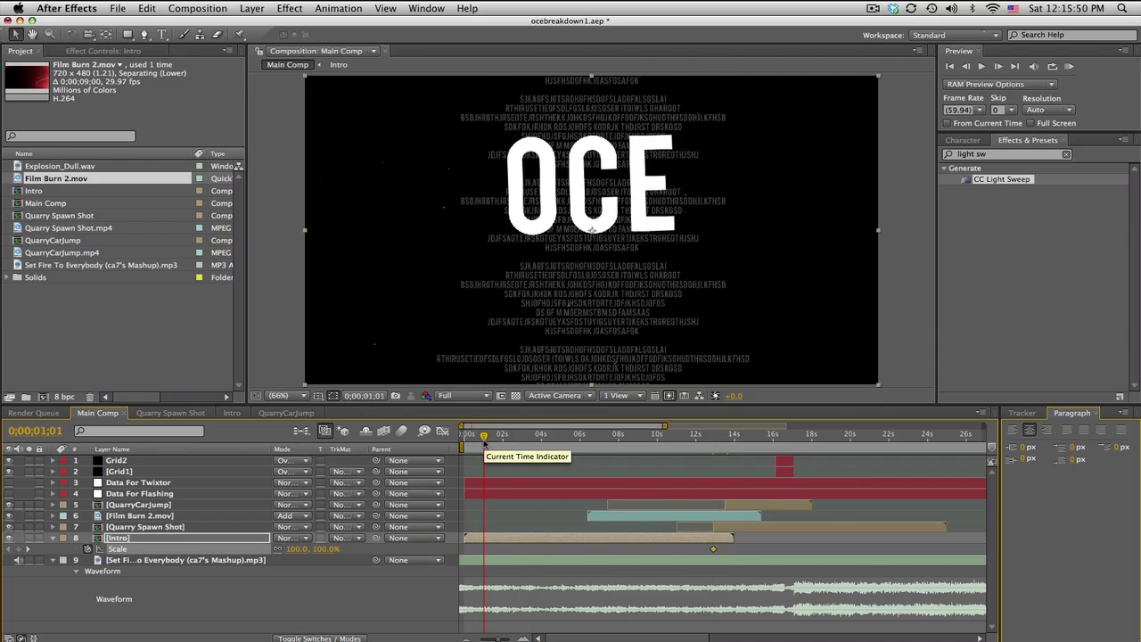
left_click_drag(294, 549, 303, 554)
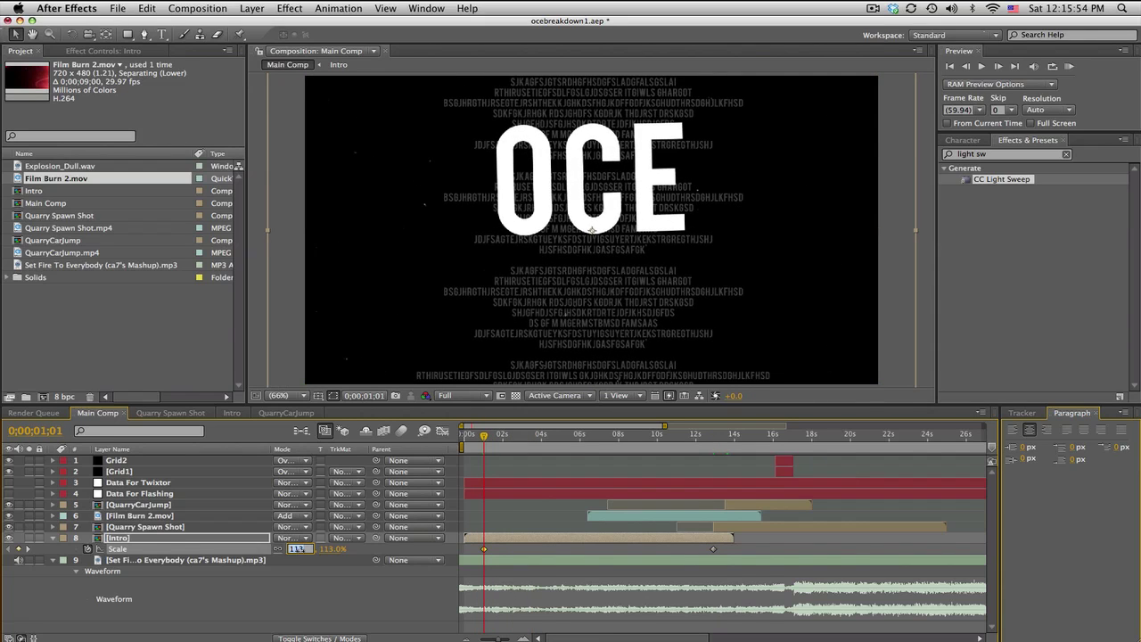
key("Return")
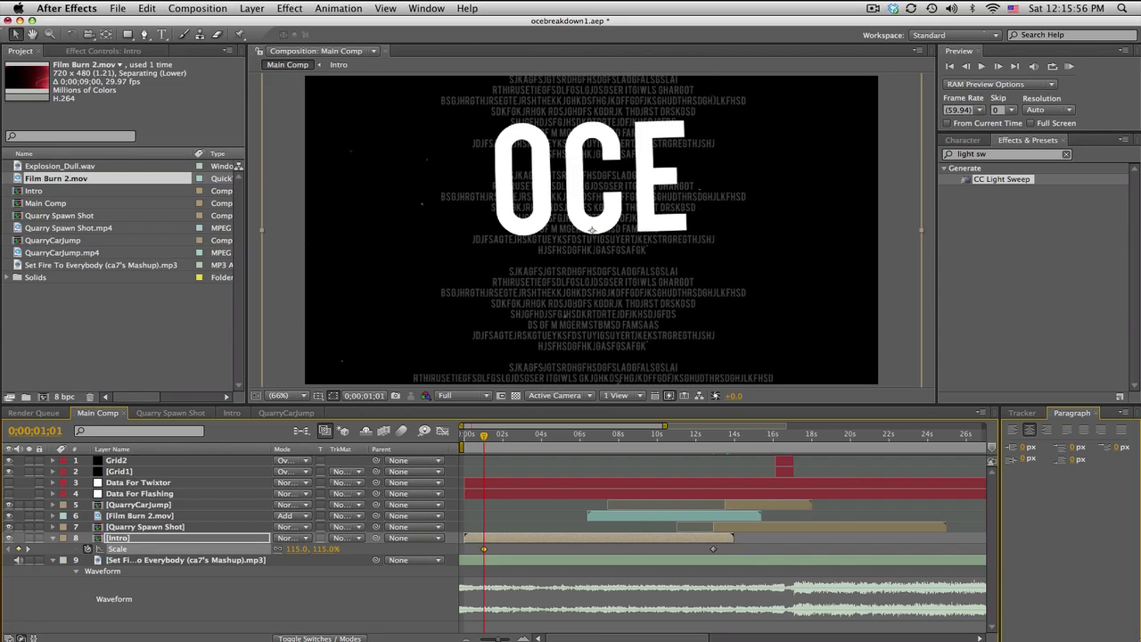
mouse_move(488, 440)
left_mouse_down()
mouse_move(675, 434)
mouse_move(636, 436)
left_mouse_up()
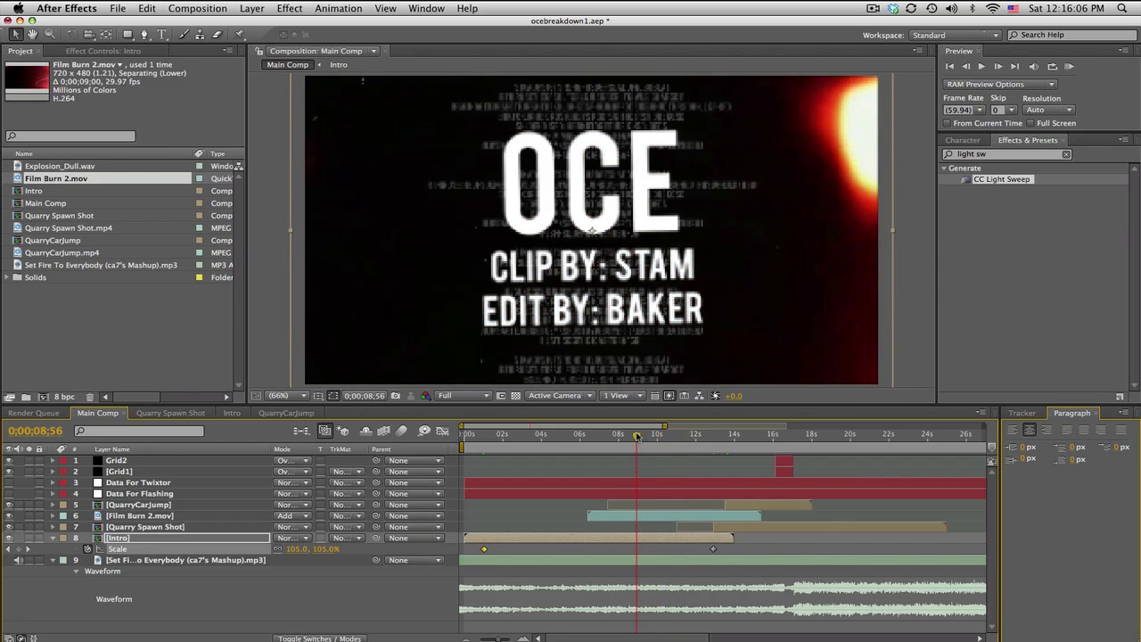